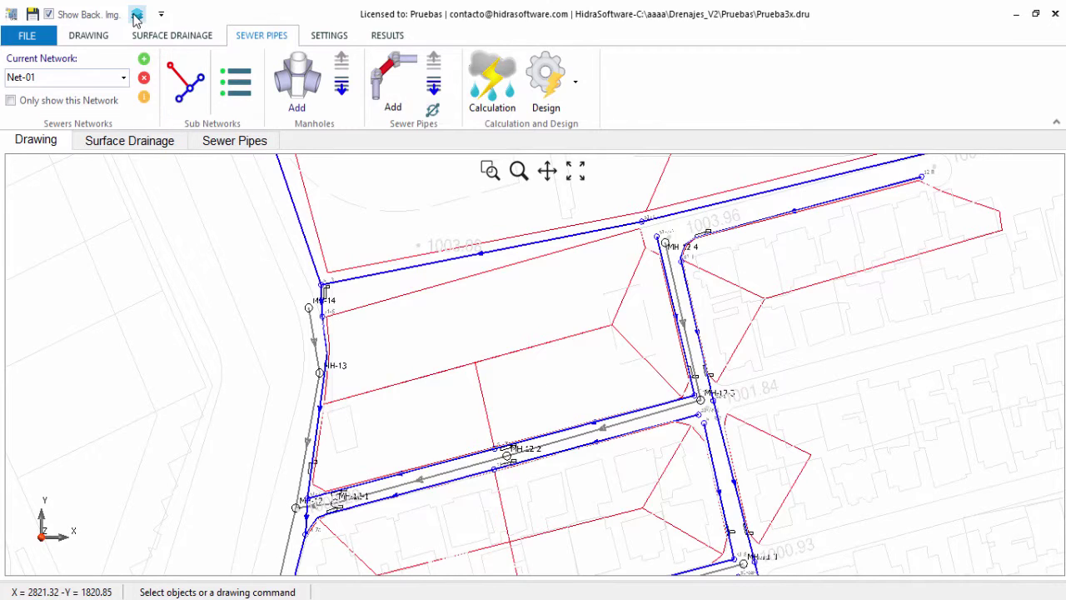
Hide the Street Points, Street Points Labels and Streets layers in the project layer settings
click(238, 81)
click(607, 200)
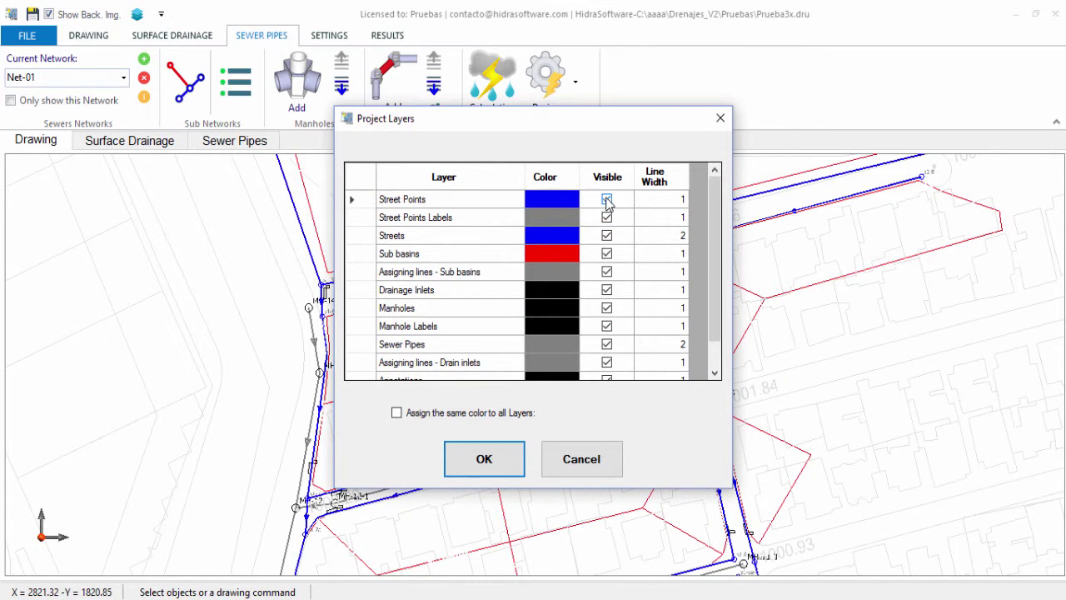
click(607, 218)
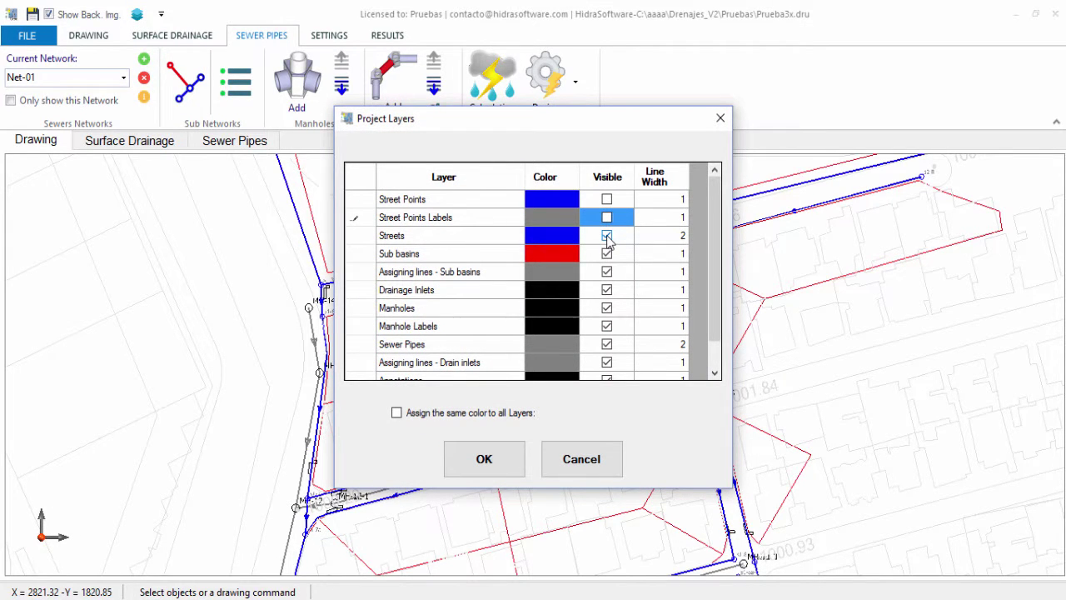
click(606, 236)
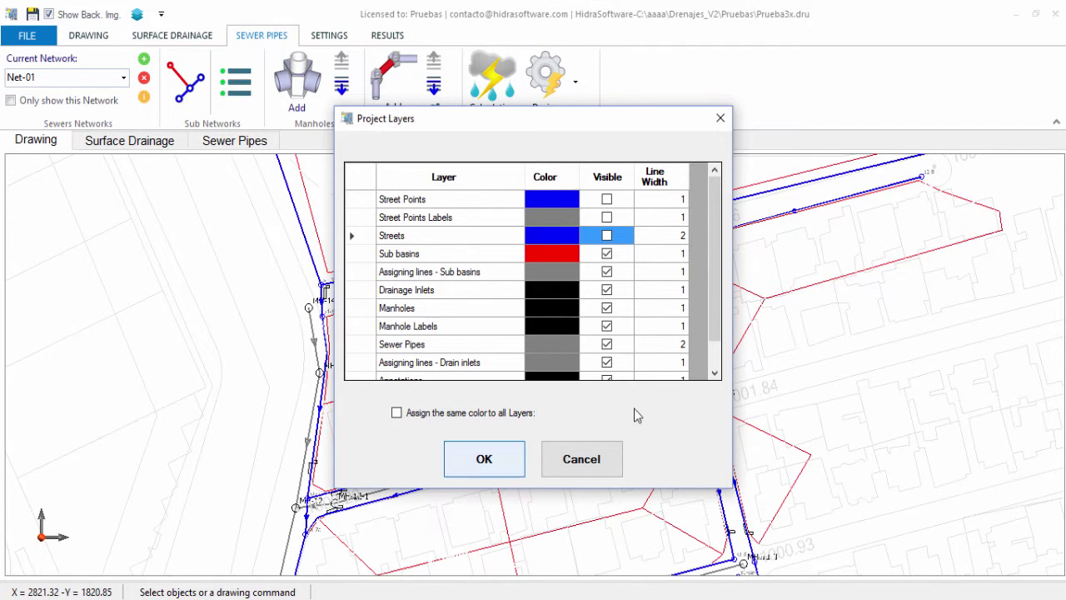
Change the Sewer Pipes layer colour to dark grey and apply the layer settings
click(557, 346)
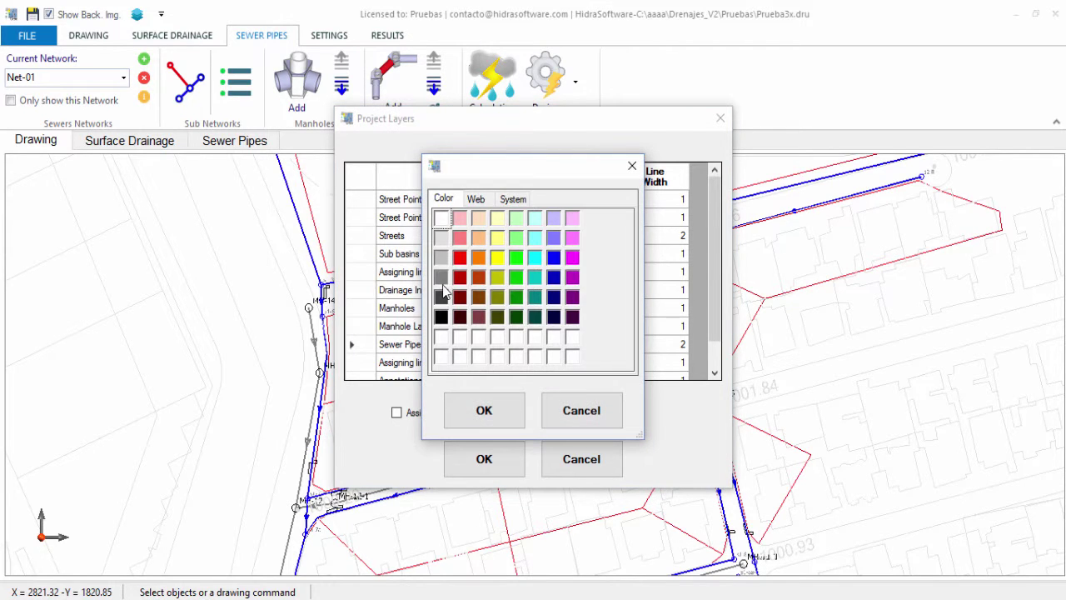
click(443, 284)
click(479, 408)
click(485, 457)
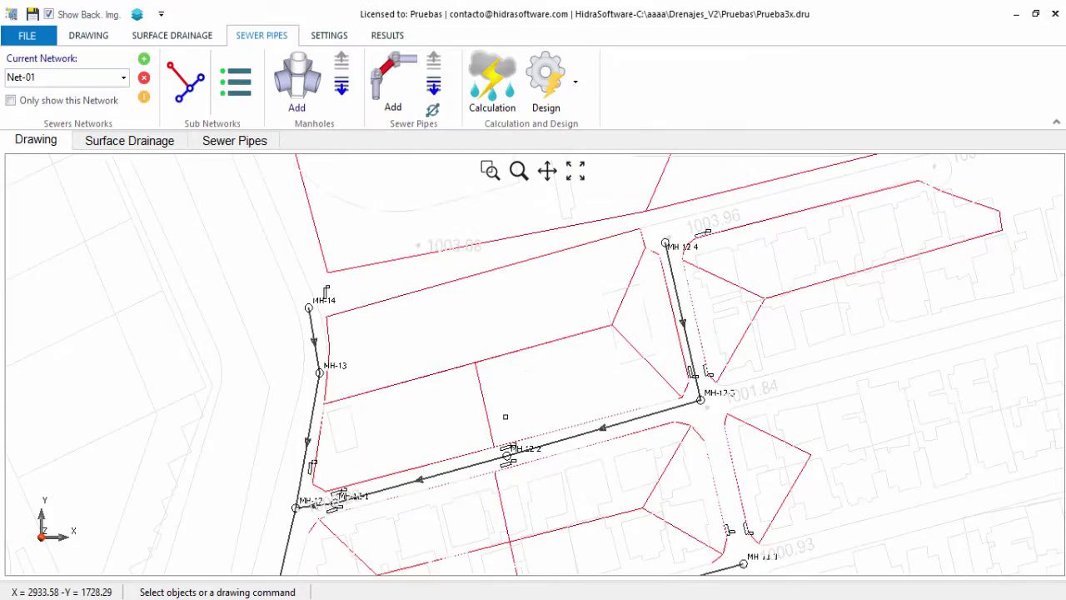
Check the properties of the drainage inlet beside manhole MH-12-4, including its discharge manhole, without changing anything
scroll(504, 417, down, 5)
scroll(533, 516, up, 8)
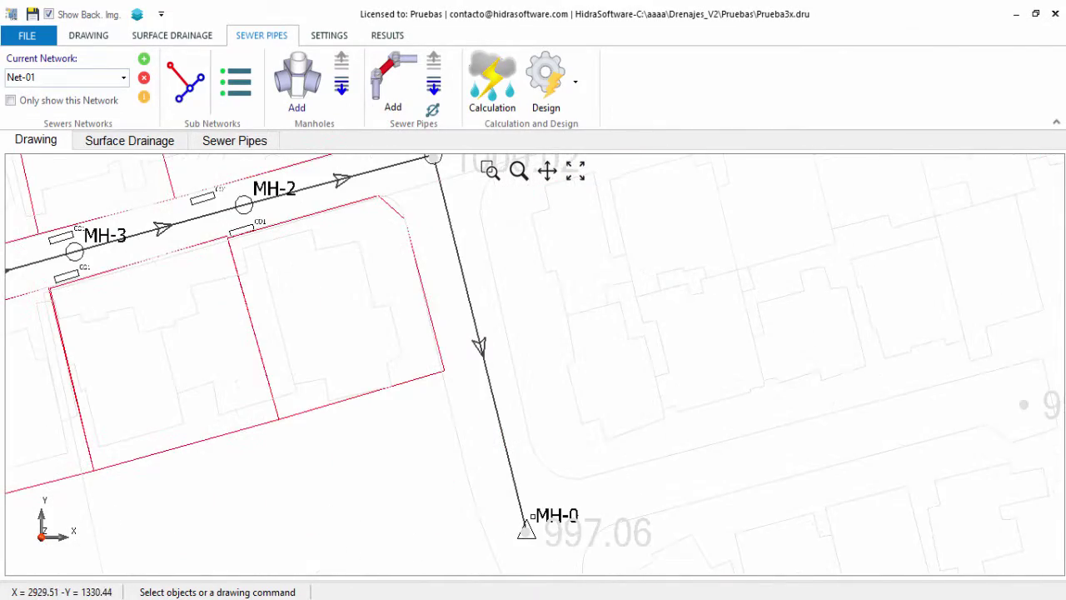
scroll(532, 517, down, 6)
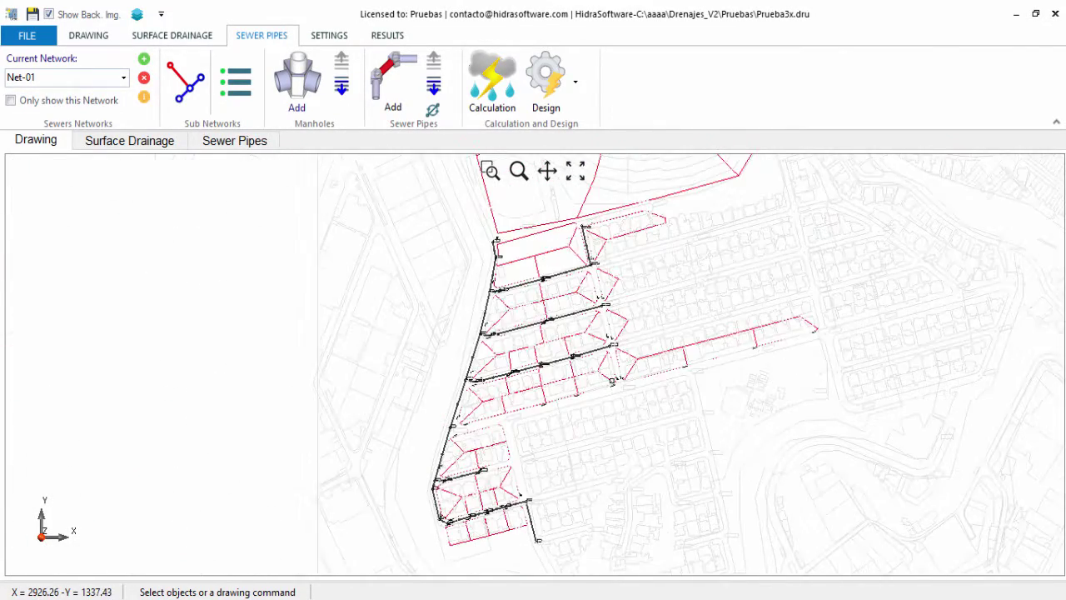
scroll(616, 200, up, 5)
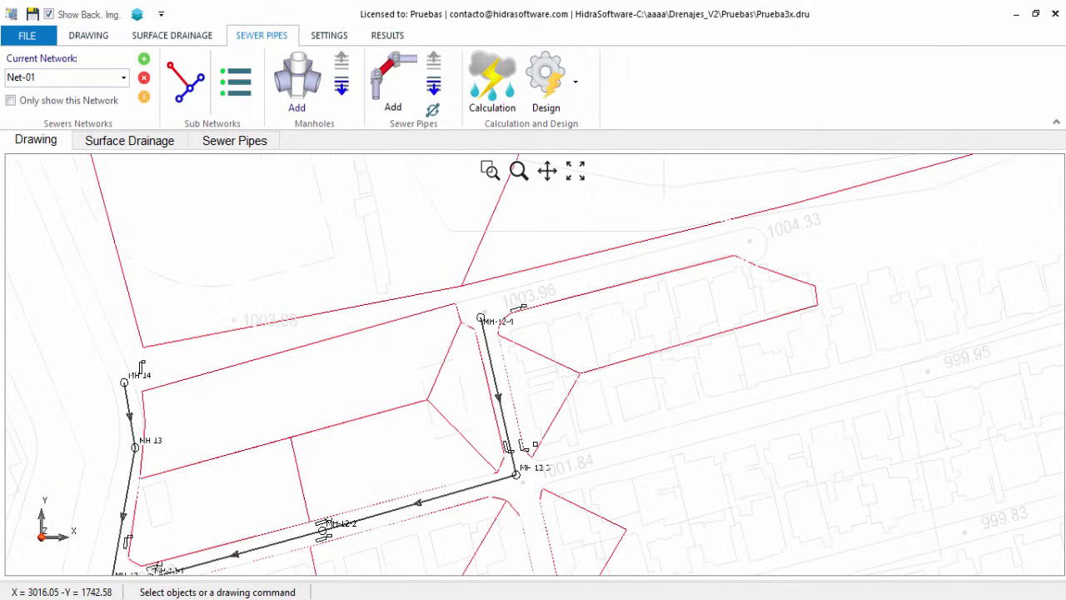
scroll(503, 326, up, 5)
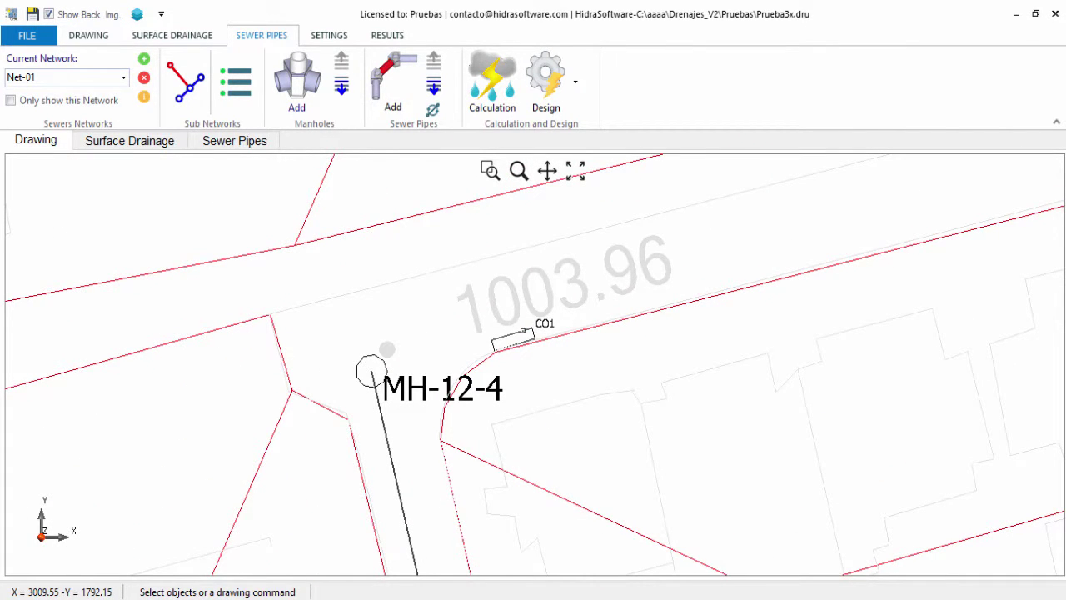
click(523, 330)
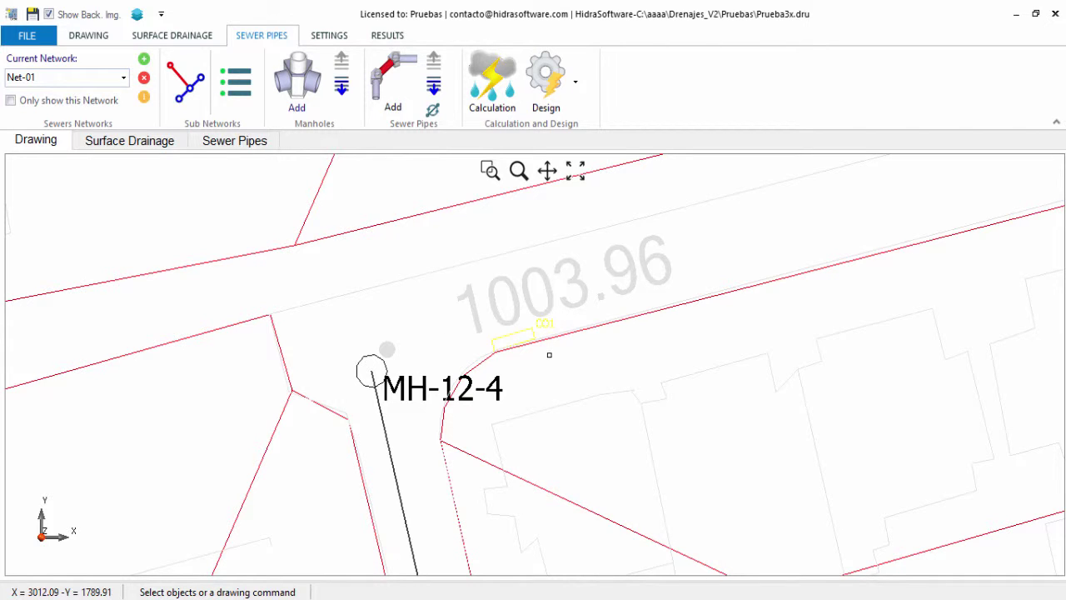
right_click(549, 355)
click(602, 369)
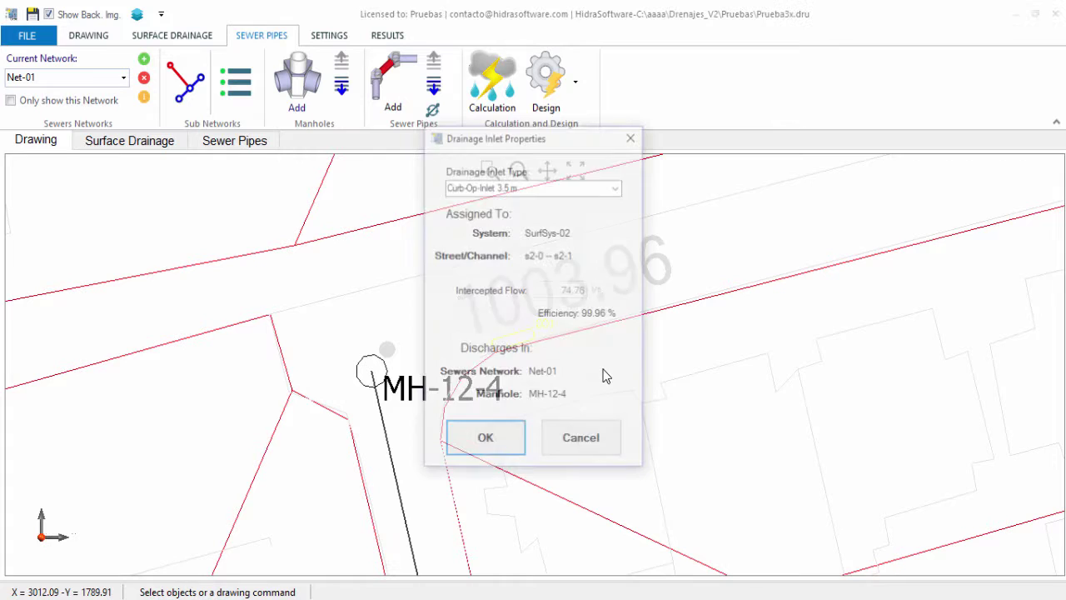
click(595, 447)
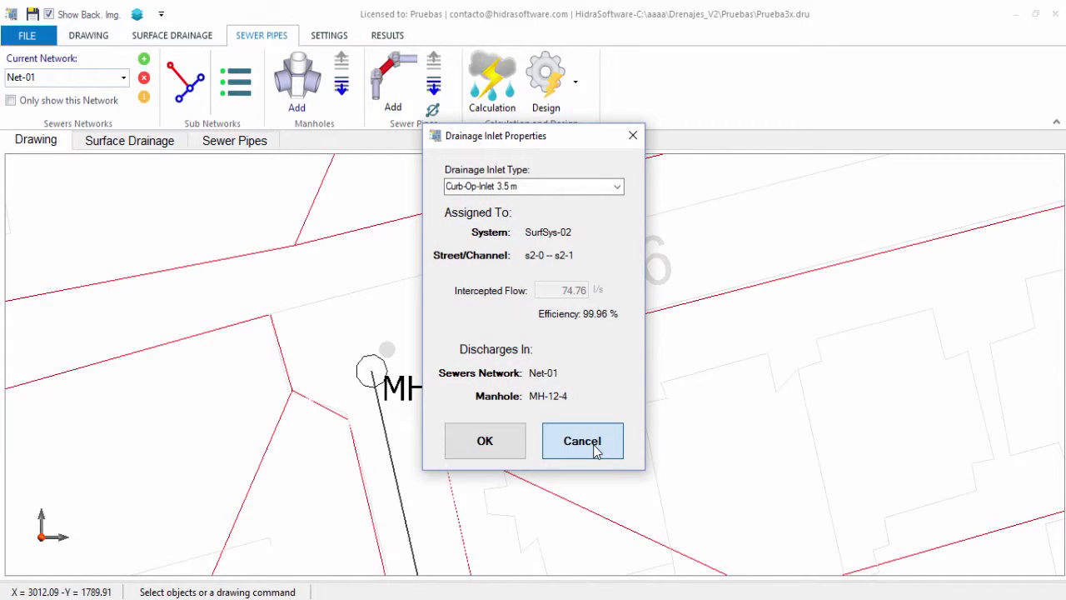
click(595, 448)
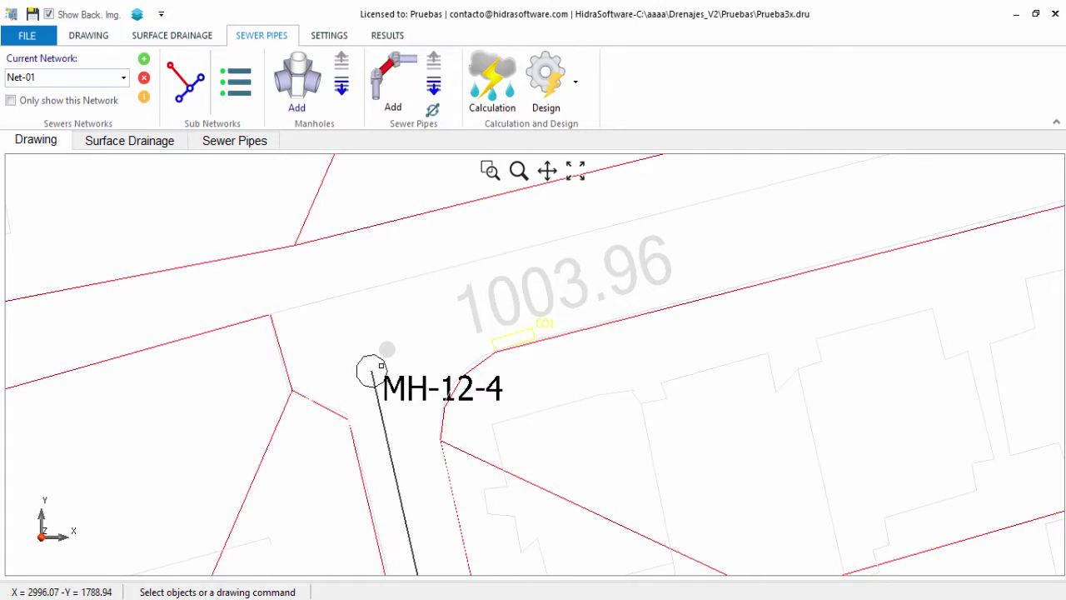
Examine the drainage inlets and sub-basins around manholes MH-12-4, MH-12-3 and MH-12-2 in the drawing
scroll(387, 349, down, 5)
scroll(503, 493, up, 5)
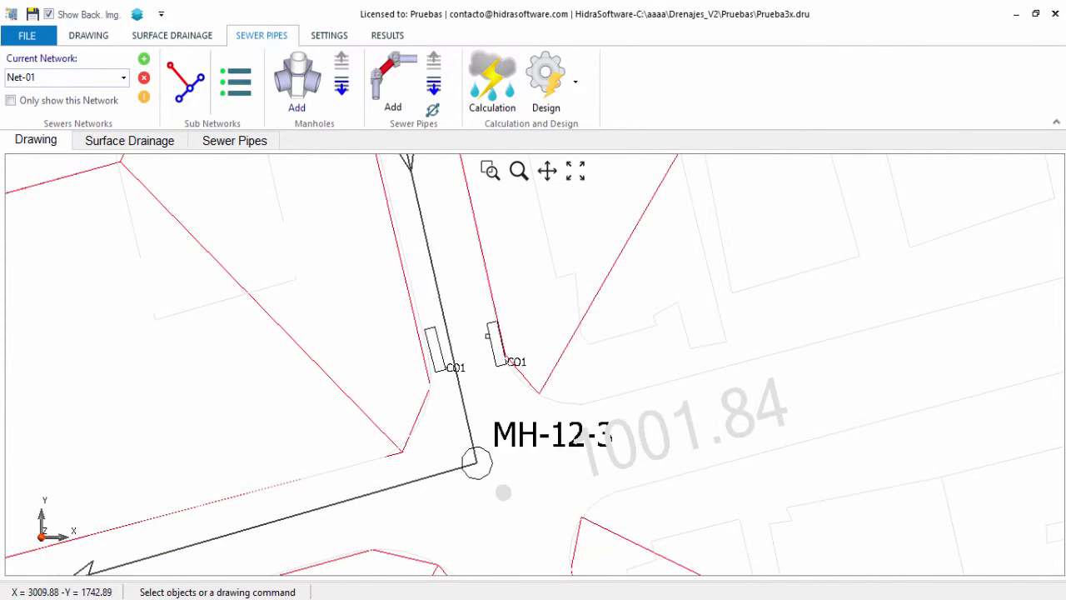
scroll(503, 492, down, 5)
scroll(323, 457, up, 5)
scroll(323, 457, down, 3)
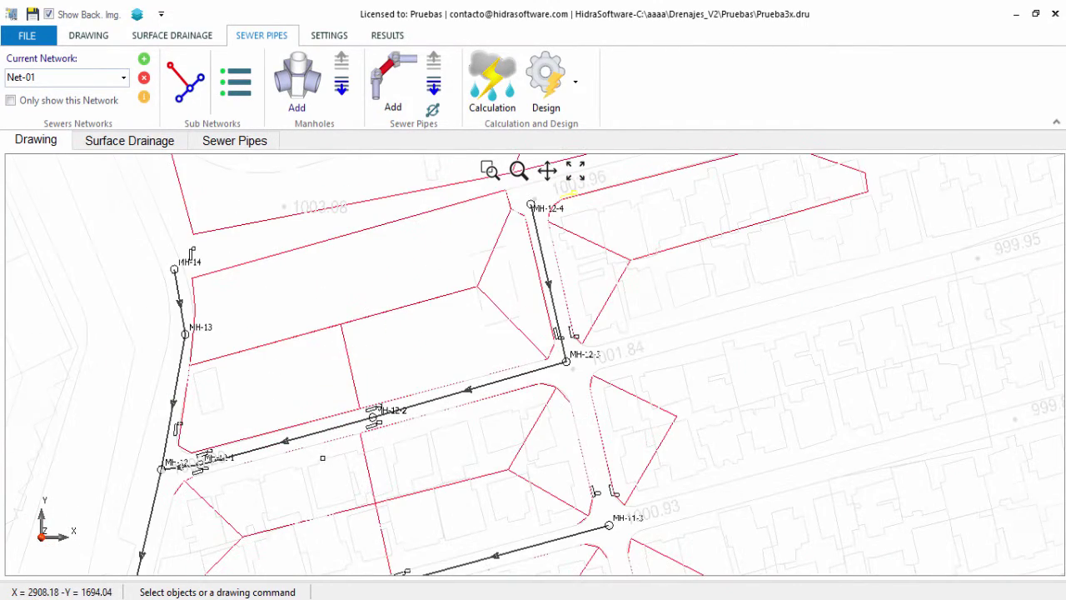
scroll(621, 213, up, 3)
scroll(499, 345, down, 1)
scroll(484, 338, up, 2)
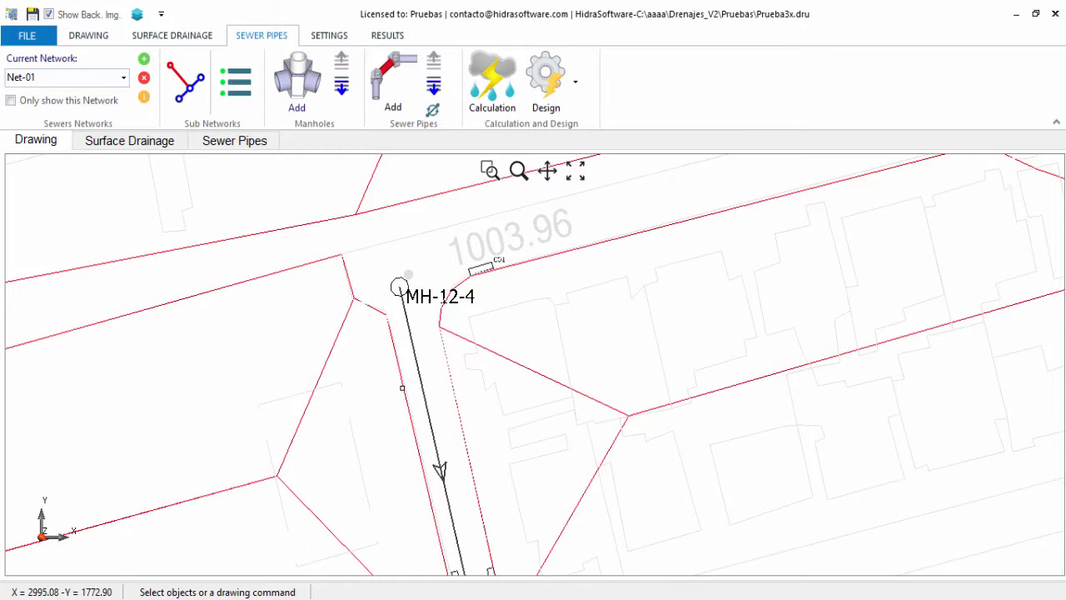
scroll(441, 296, down, 1)
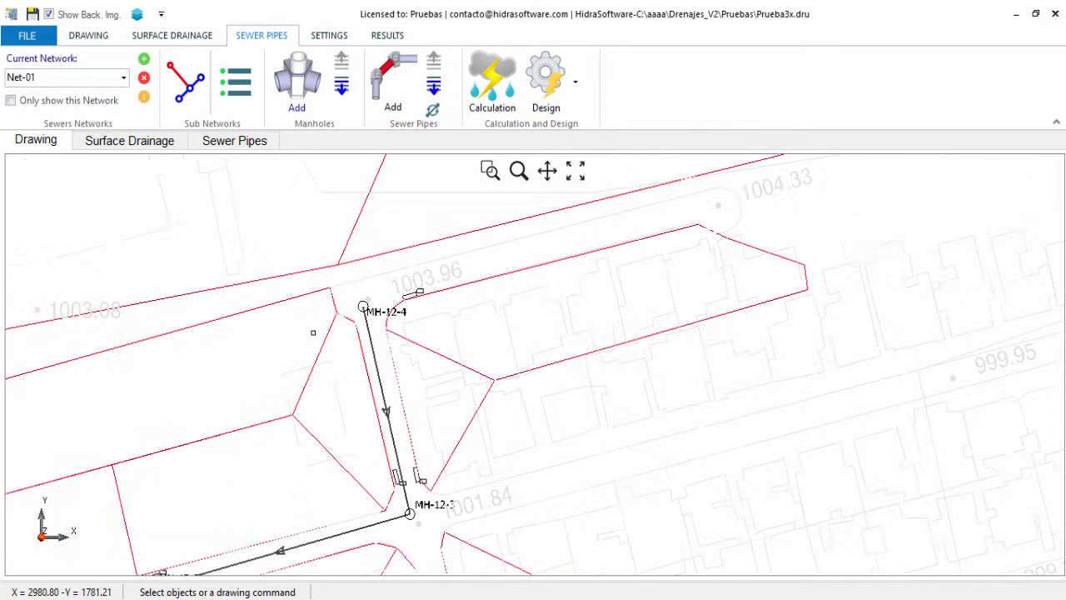
scroll(437, 333, up, 1)
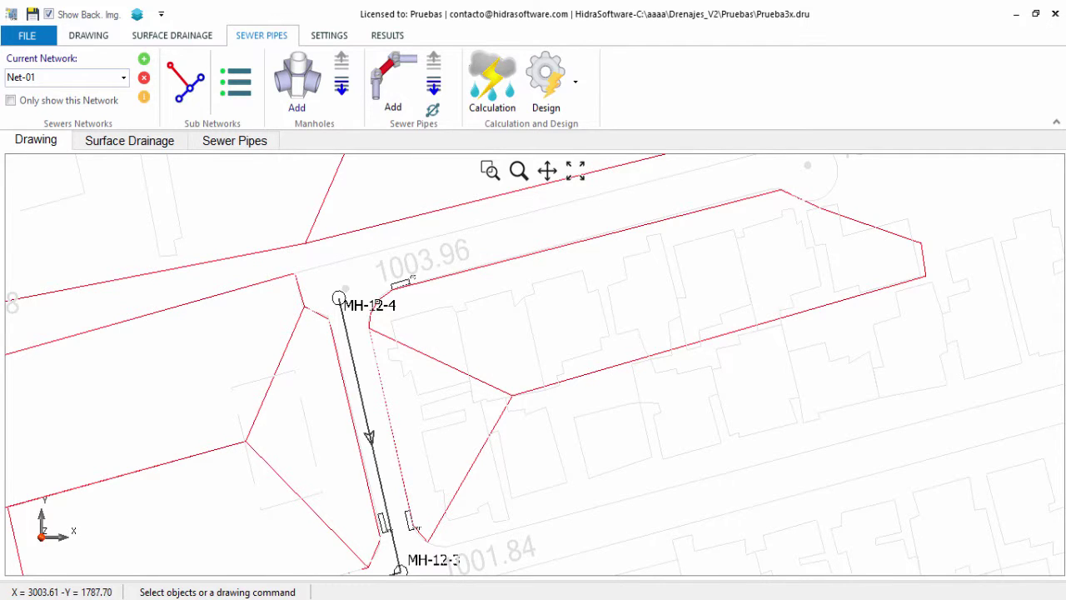
Hide the Drainage Inlets and Assigning lines - Drain inlets layers
click(136, 14)
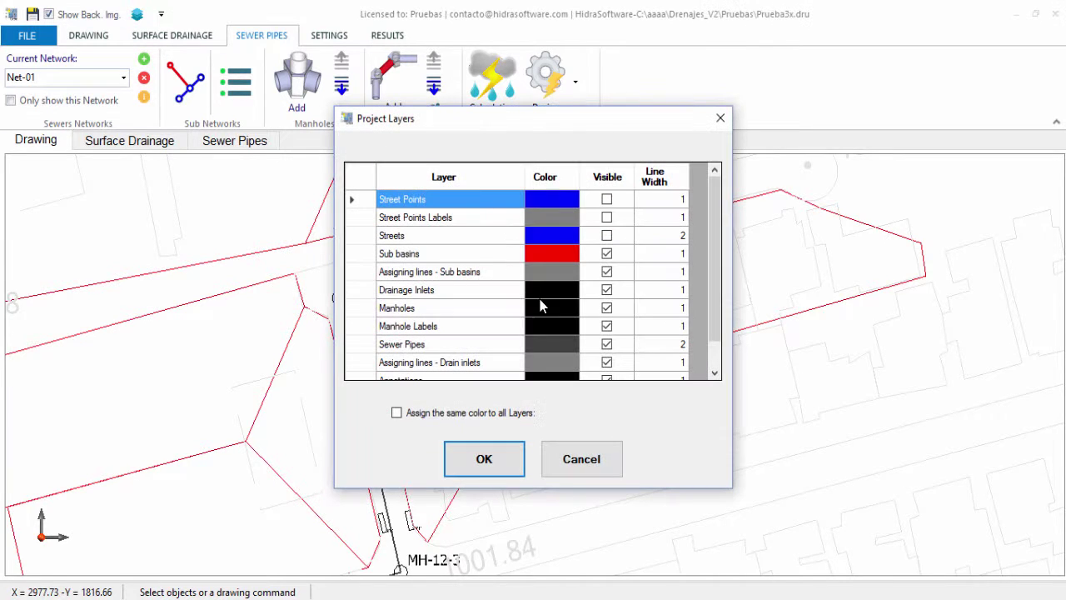
click(606, 290)
click(607, 364)
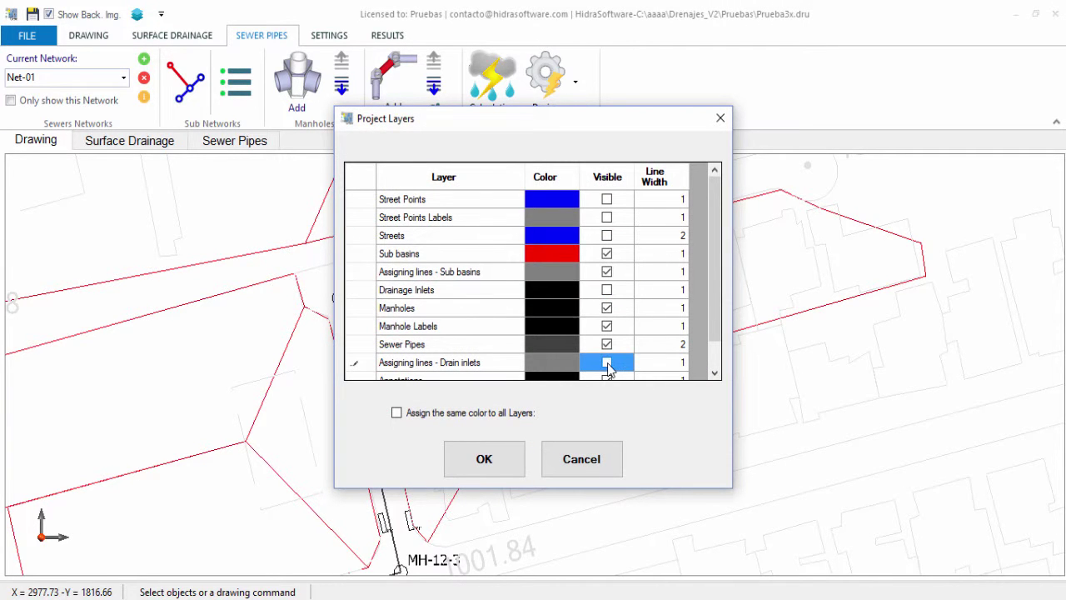
click(504, 463)
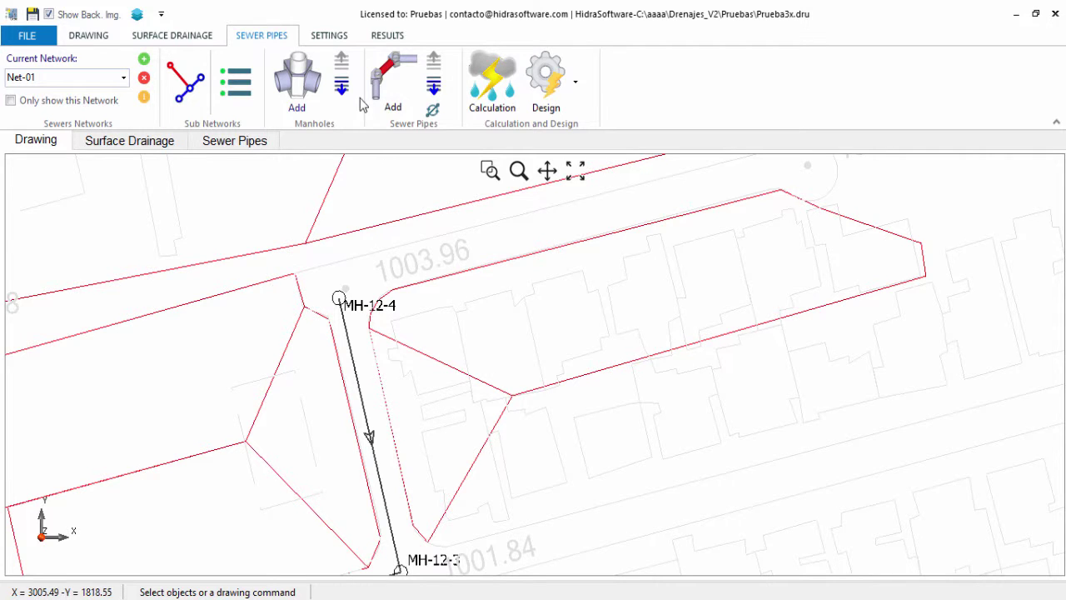
Set the general sub-basin settings to assign areas automatically to Manholes
click(333, 38)
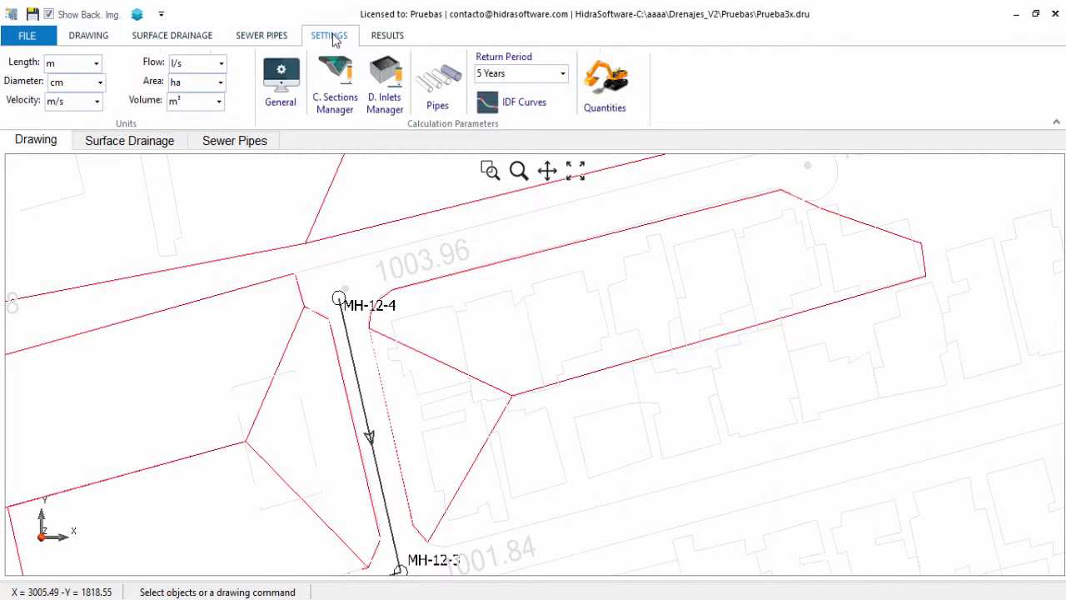
click(288, 114)
click(446, 120)
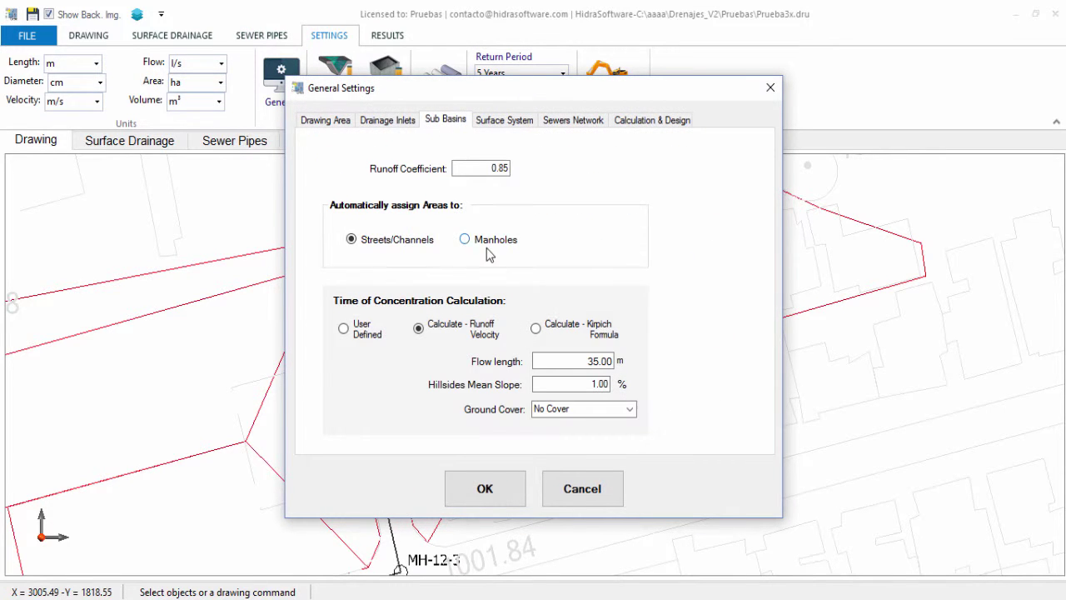
click(495, 248)
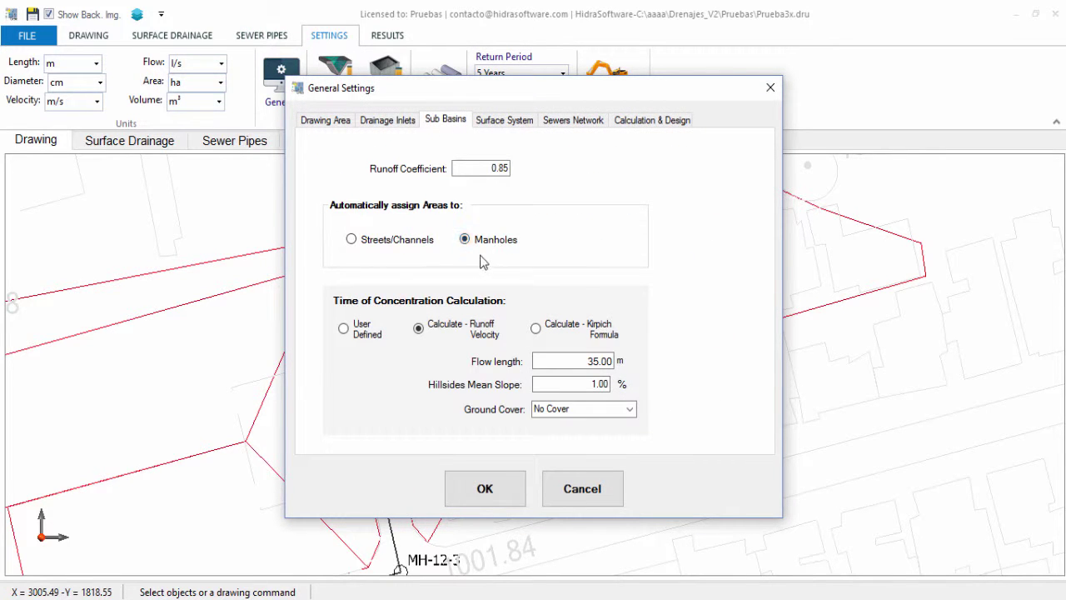
click(505, 497)
Run the hydrologic and hydraulic calculation for network Net-01 and inspect the lines assigning sub-basins to the manholes
click(279, 38)
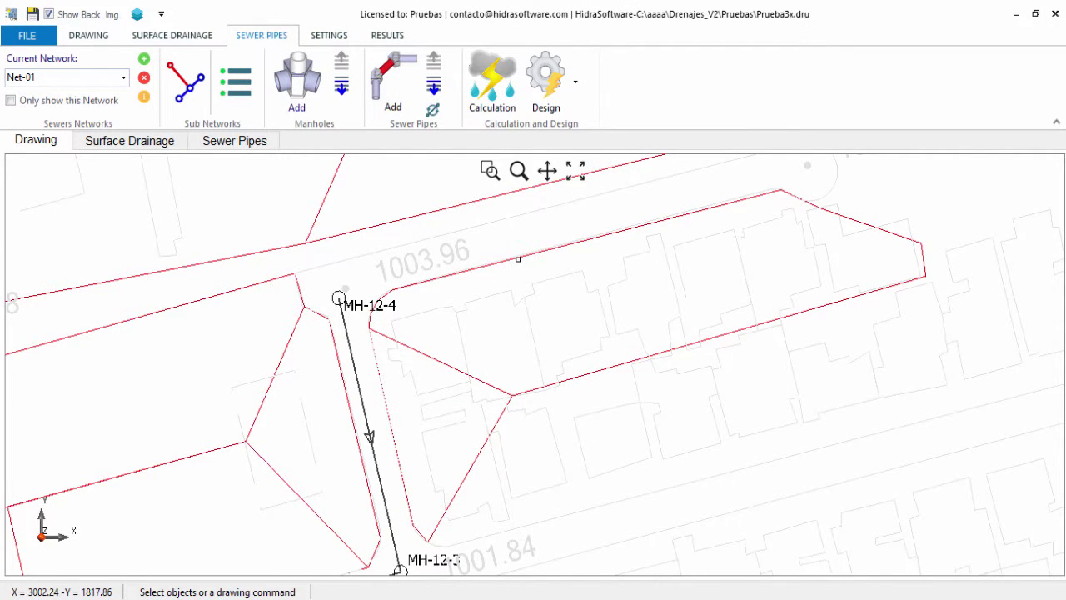
click(496, 96)
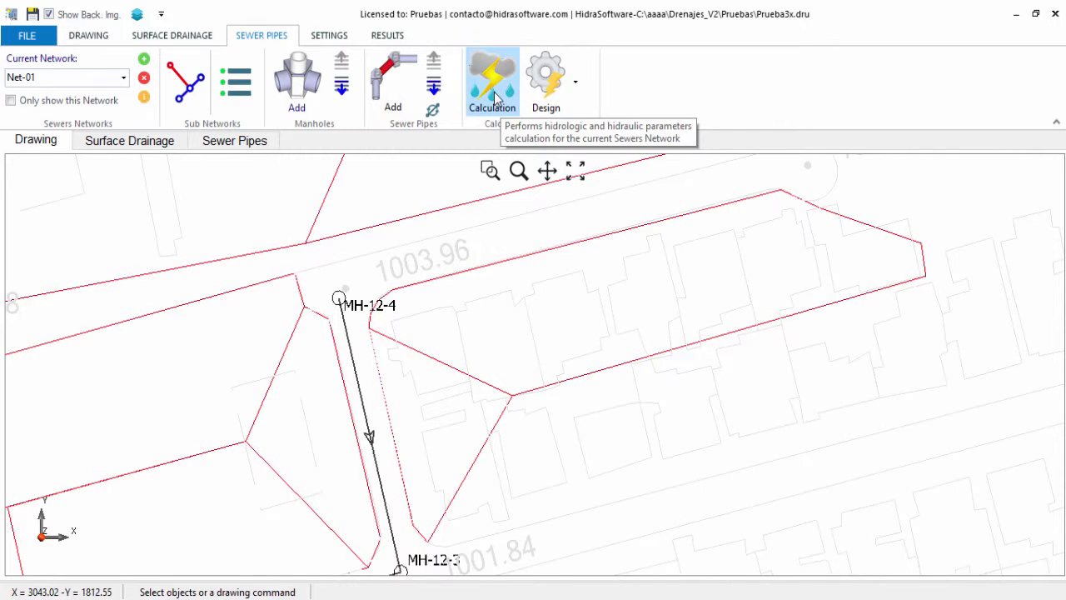
click(657, 371)
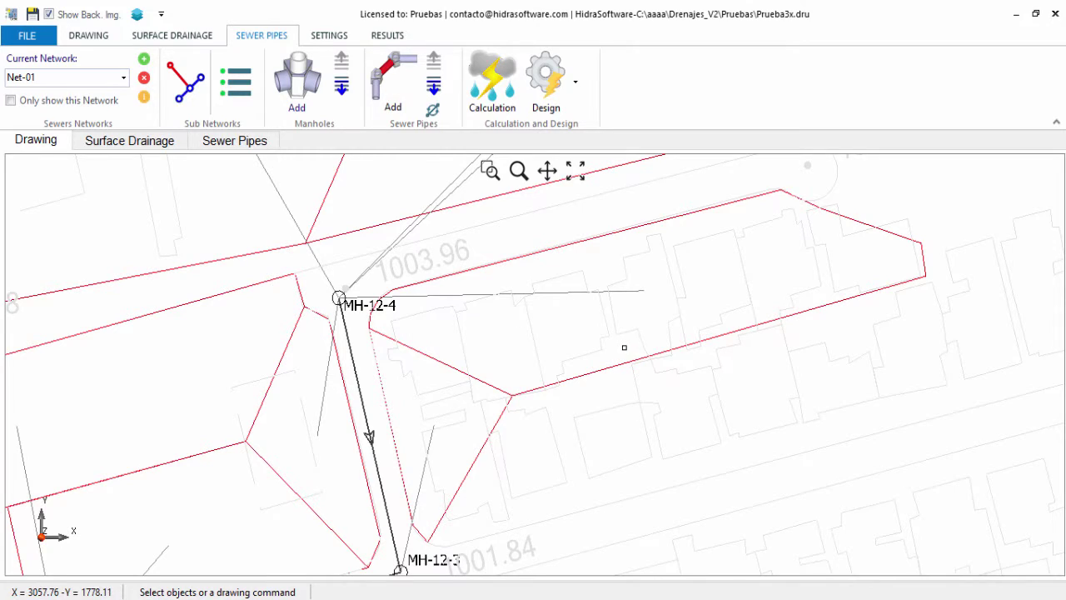
scroll(606, 267, down, 4)
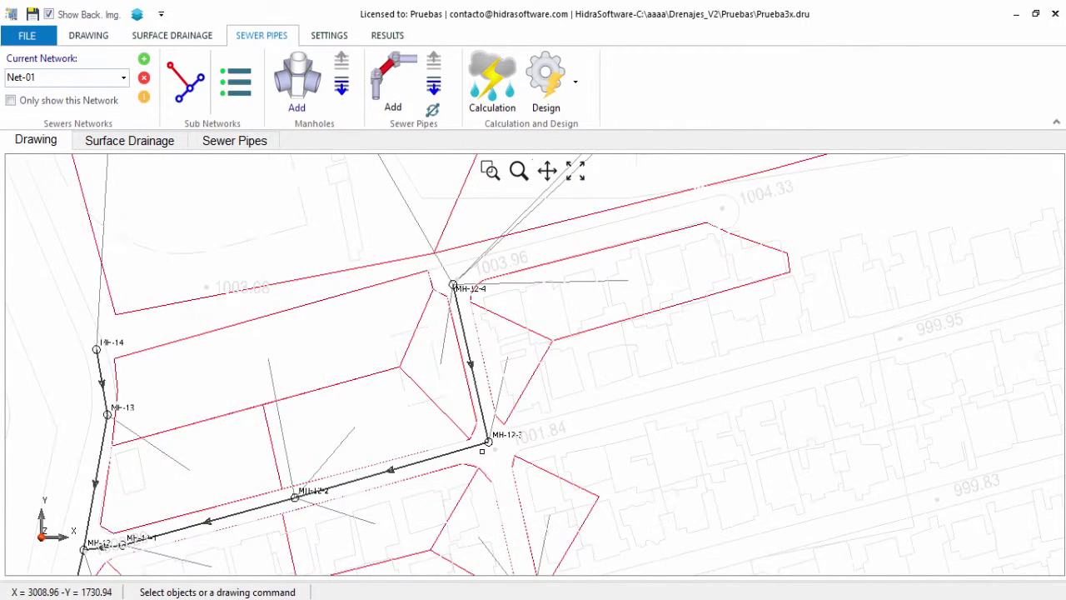
scroll(399, 527, up, 4)
scroll(284, 508, down, 3)
scroll(179, 491, up, 4)
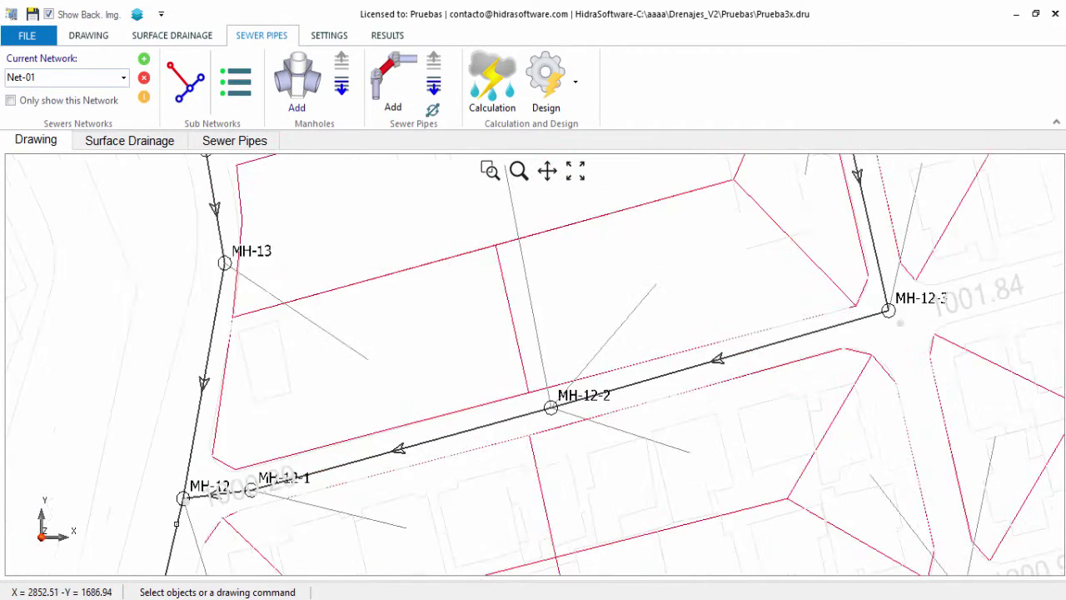
scroll(165, 523, down, 3)
scroll(401, 369, up, 3)
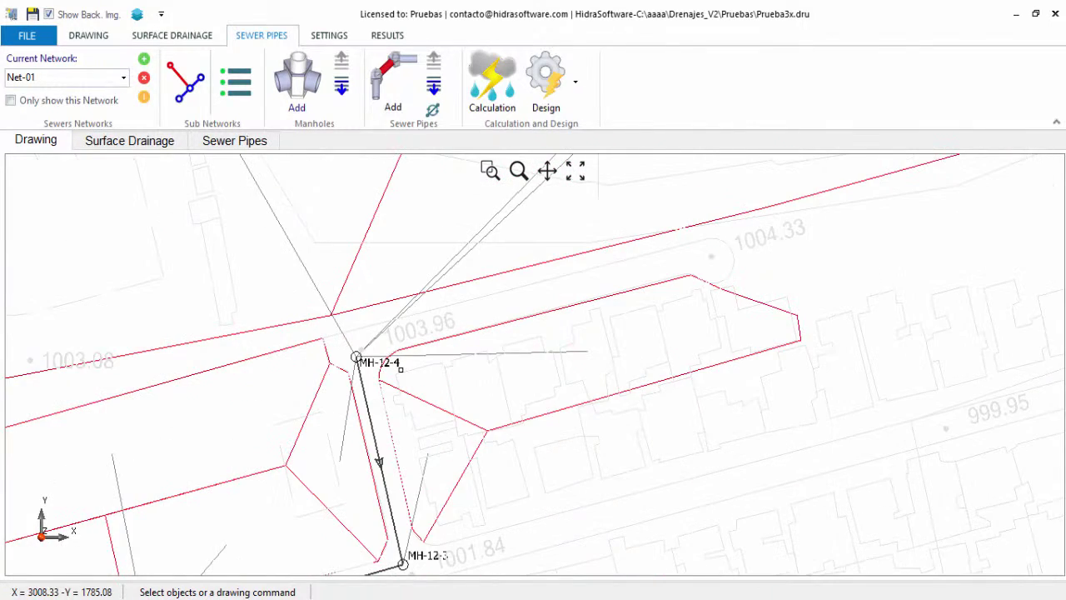
Set the automatic assignment of sub-basin areas back to Streets/Channels in the general settings
click(333, 36)
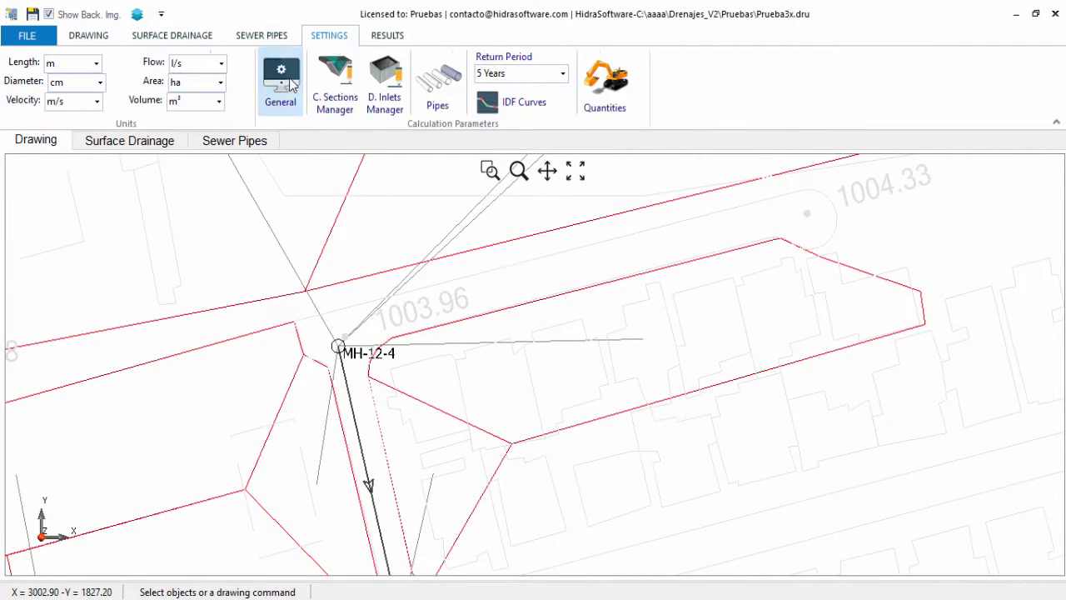
click(281, 82)
click(445, 120)
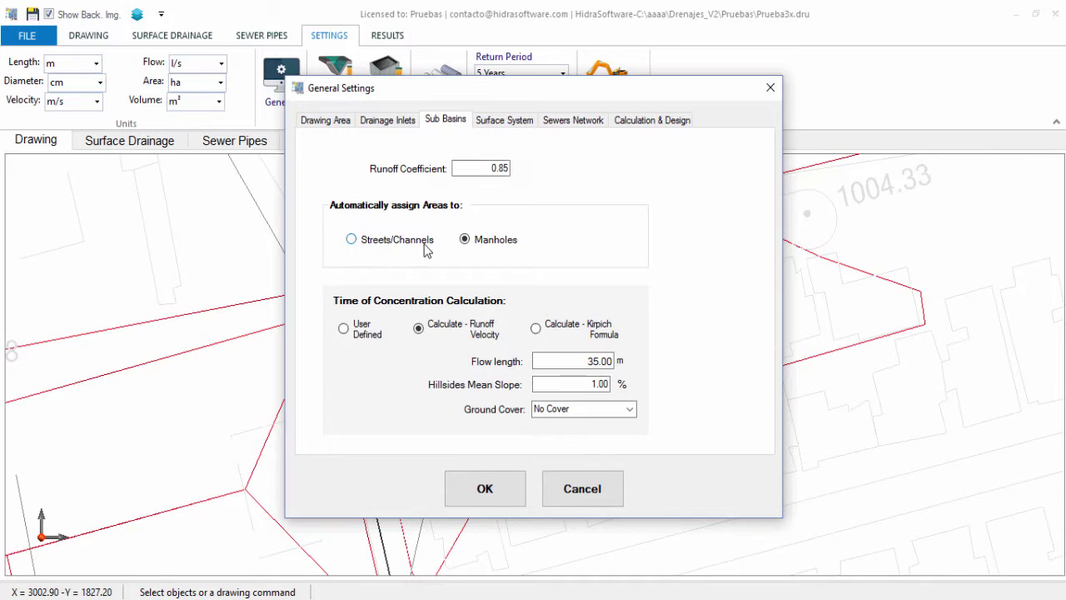
click(350, 239)
click(485, 489)
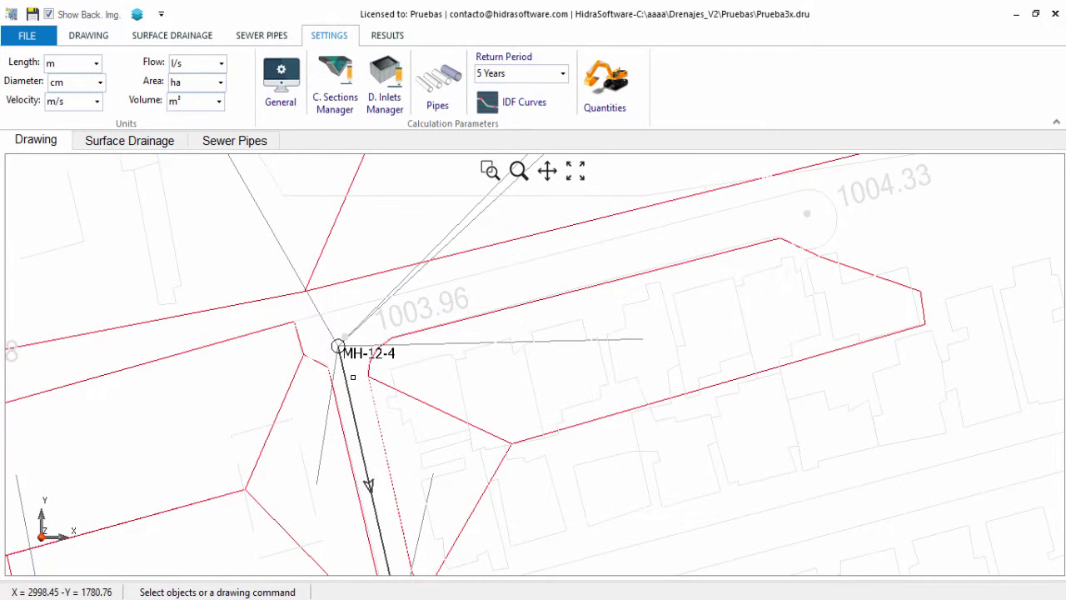
Review the sub-basins assigned to manhole MH-12-4 in its properties, leaving the manhole settings as they are
double_click(339, 347)
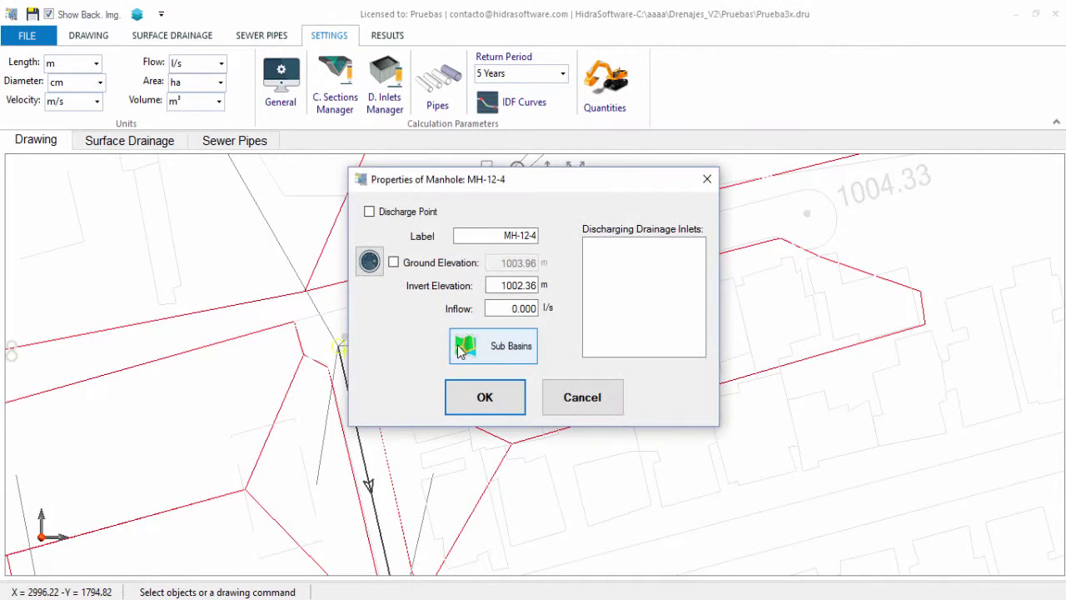
click(512, 345)
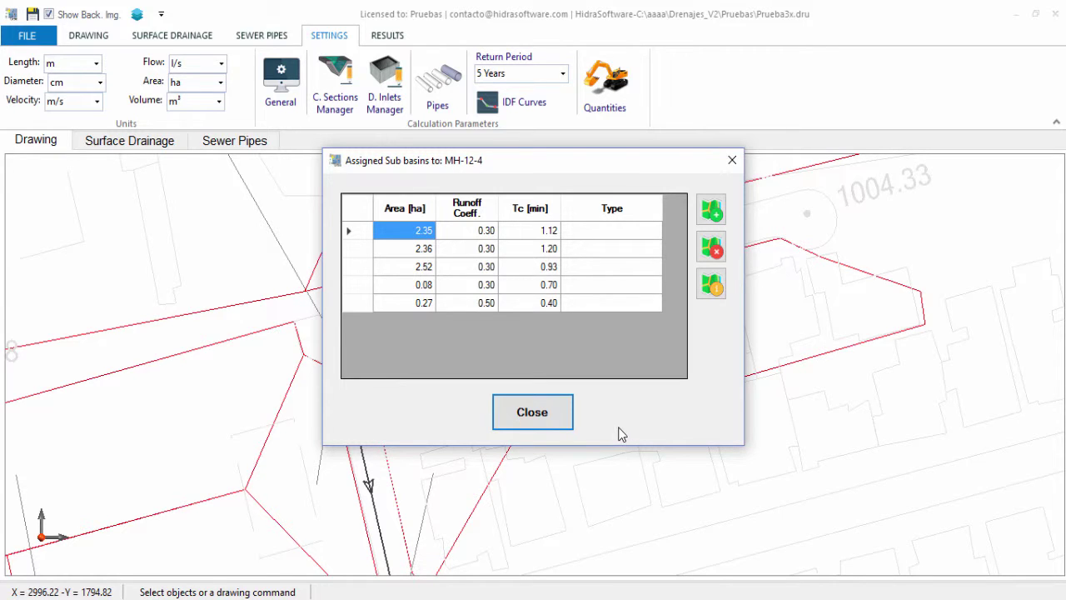
click(567, 429)
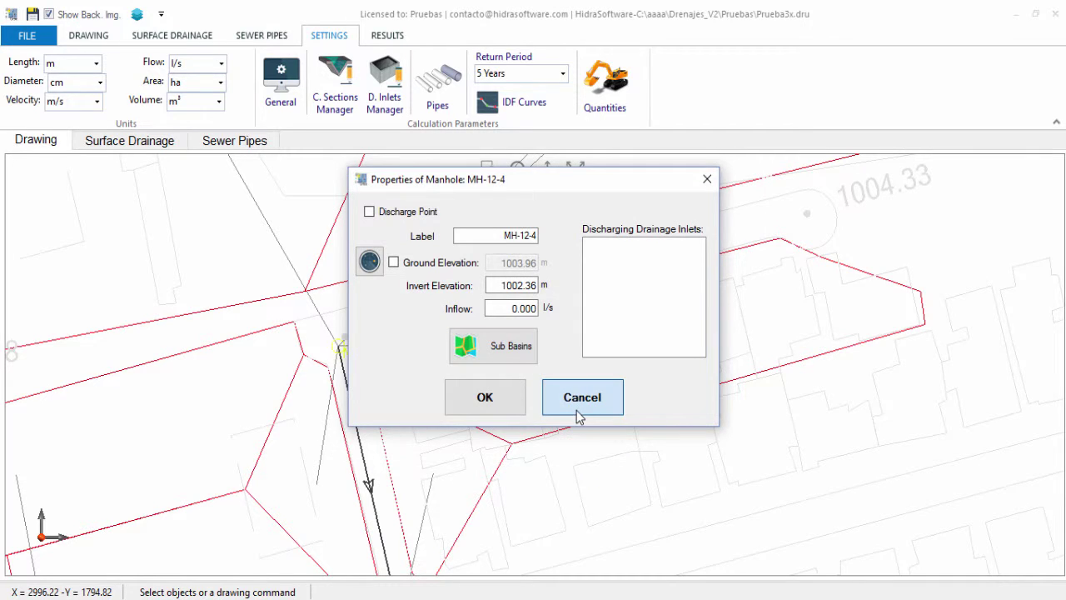
click(580, 417)
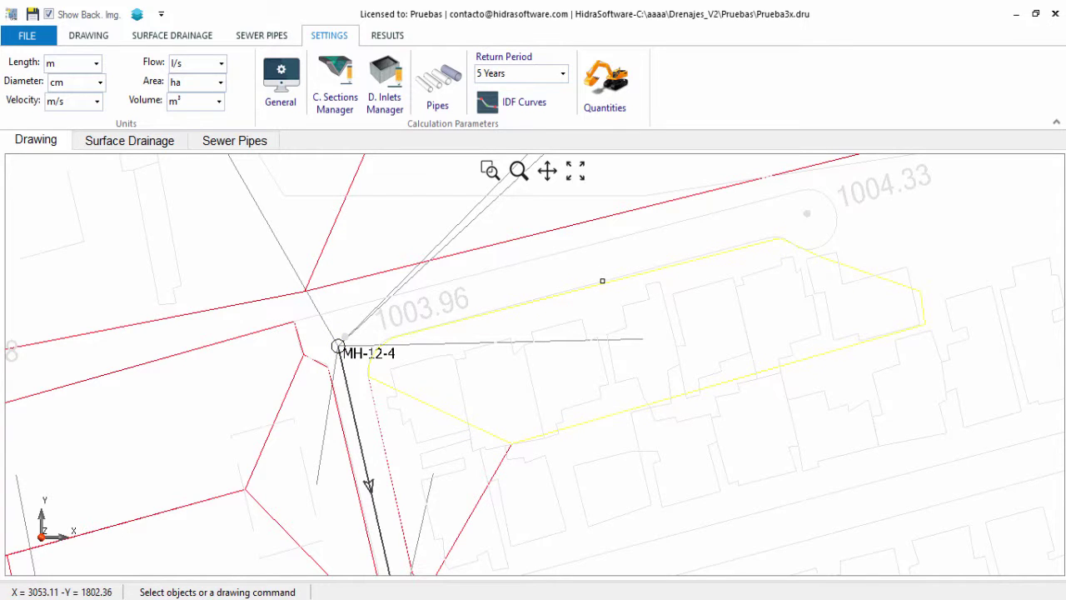
Manually assign the long sub-basin beside MH-12-4 to manhole MH-11-2 of network Net-01
right_click(603, 291)
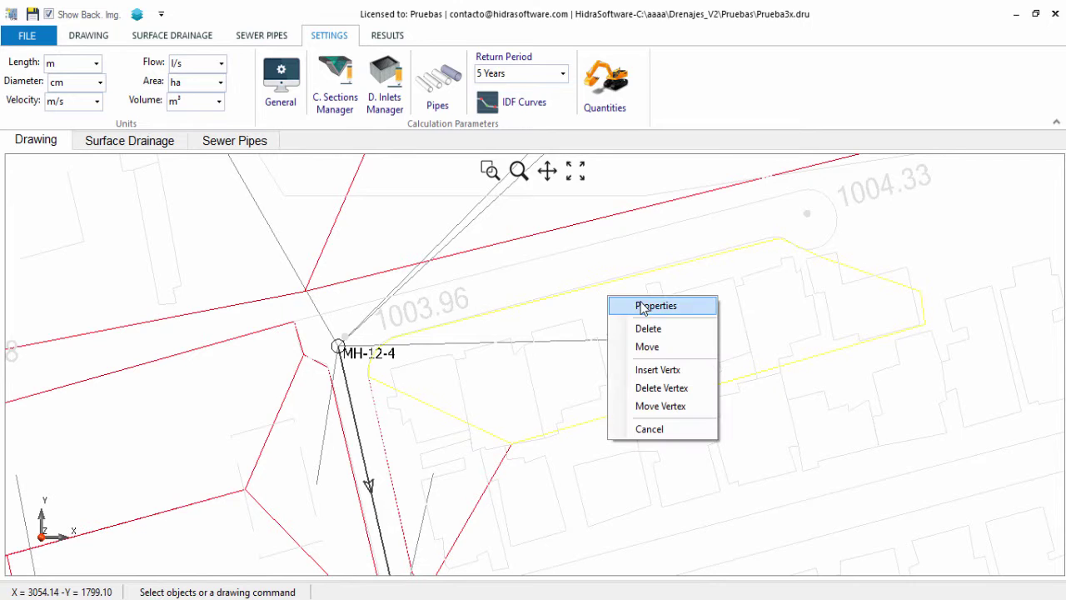
click(695, 309)
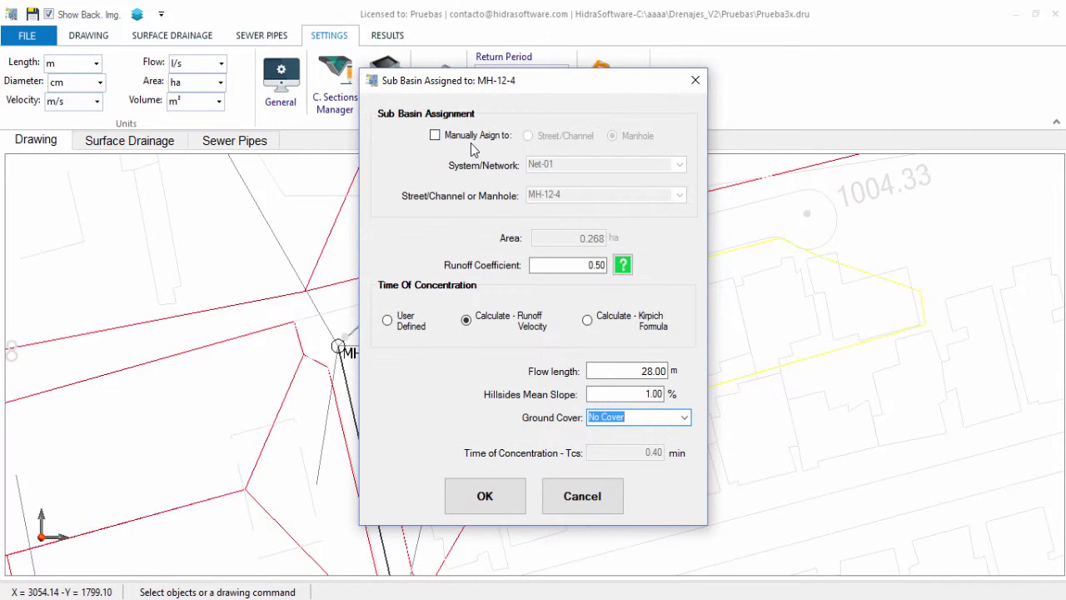
click(462, 137)
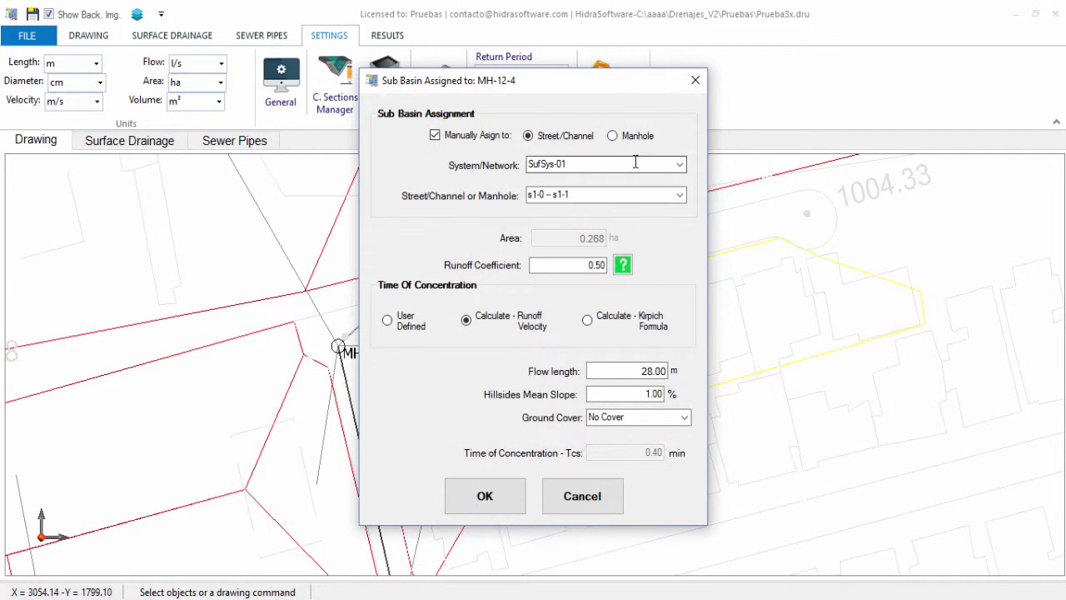
click(639, 137)
click(680, 196)
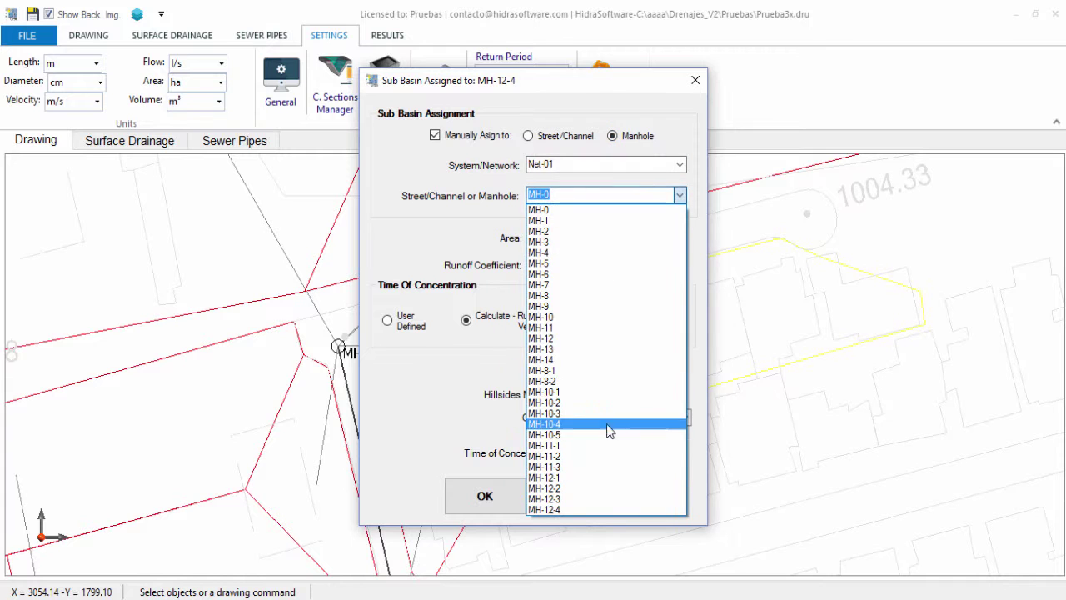
click(603, 456)
click(485, 496)
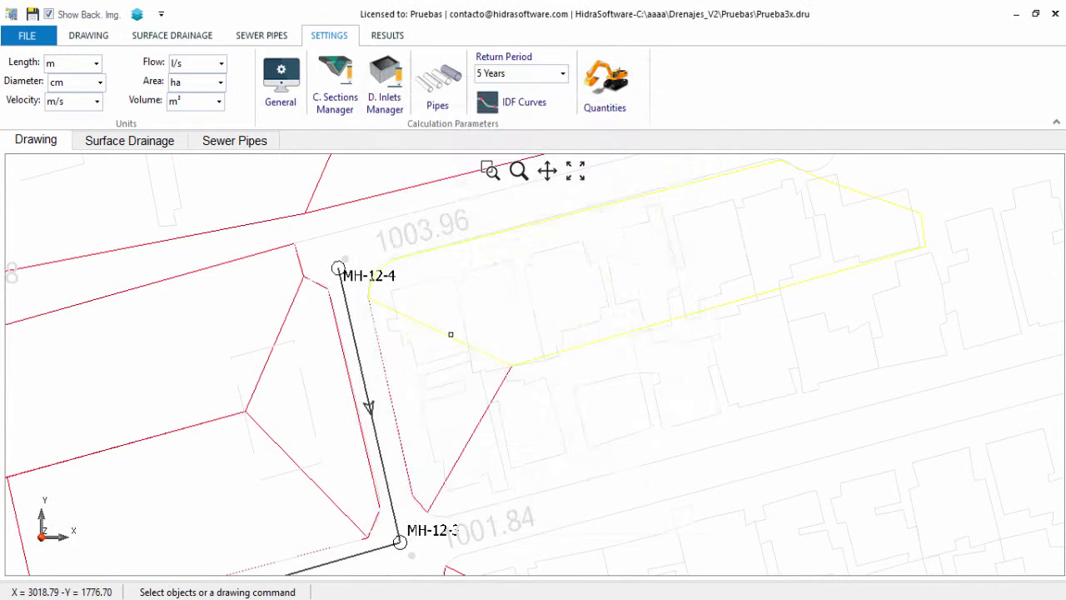
Examine the name, manhole prefix and label counter options for a new sewers network without creating one
click(280, 40)
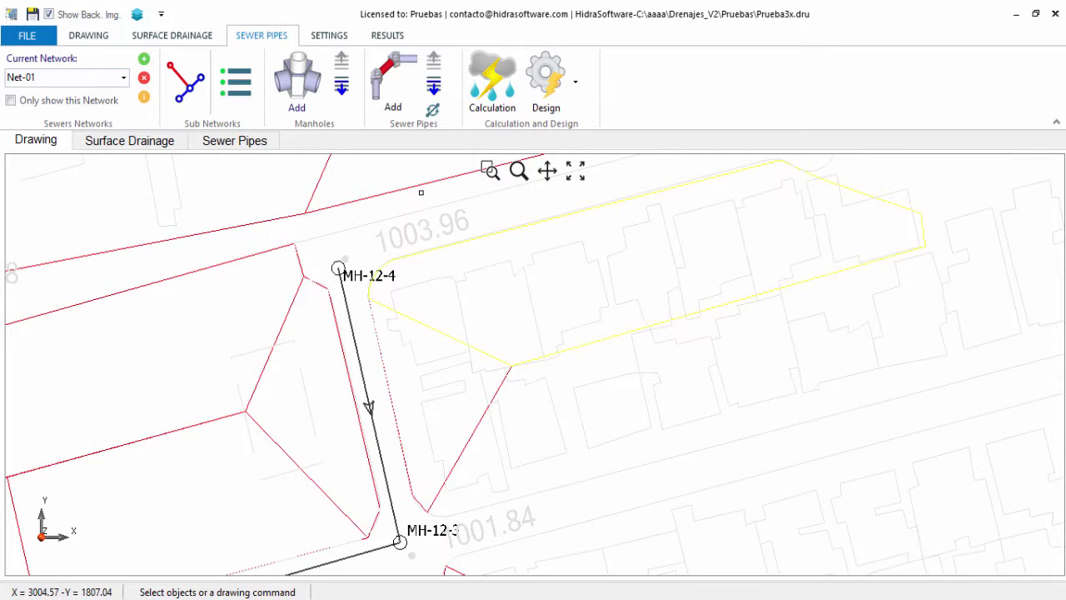
click(145, 63)
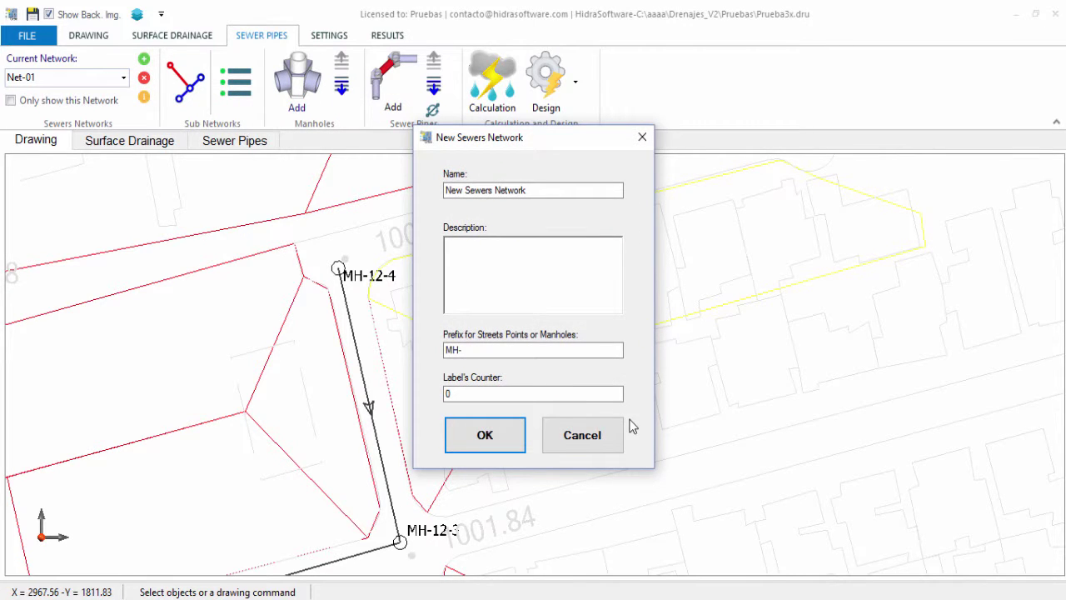
drag(586, 190, 437, 188)
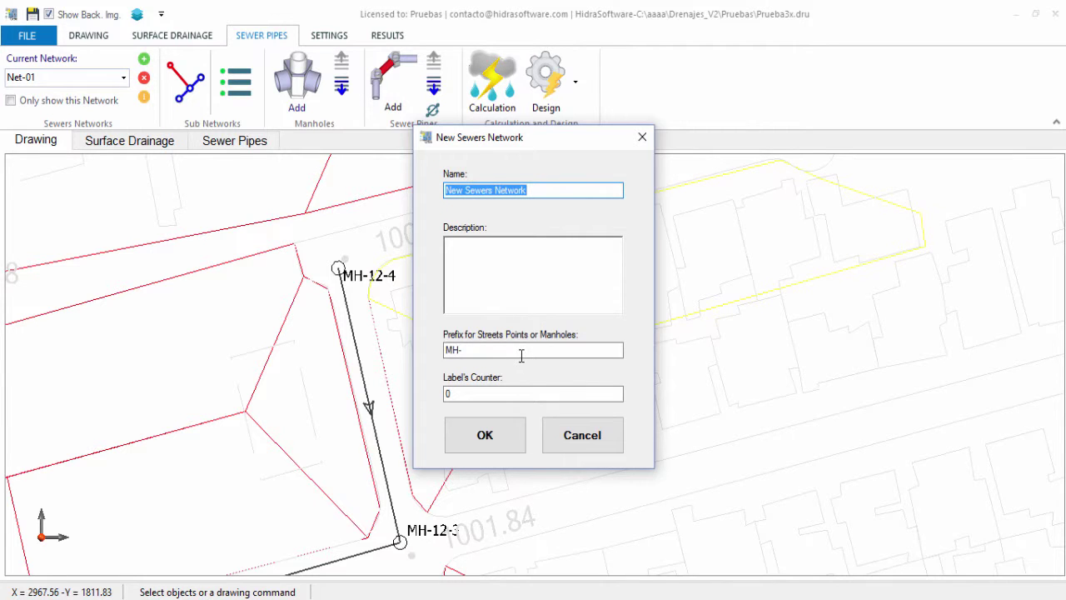
drag(521, 355, 369, 363)
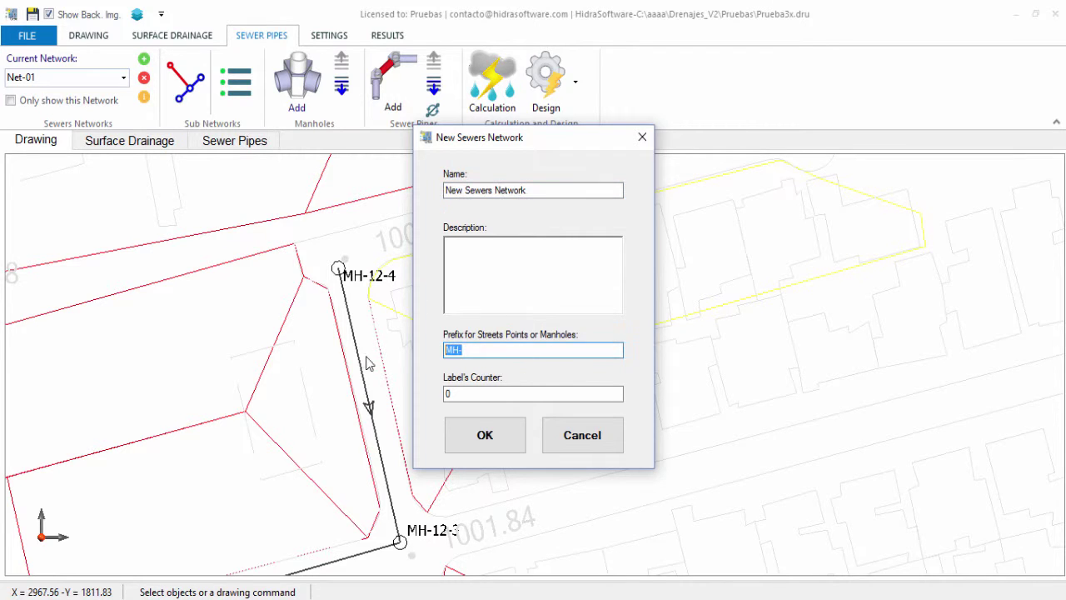
double_click(508, 395)
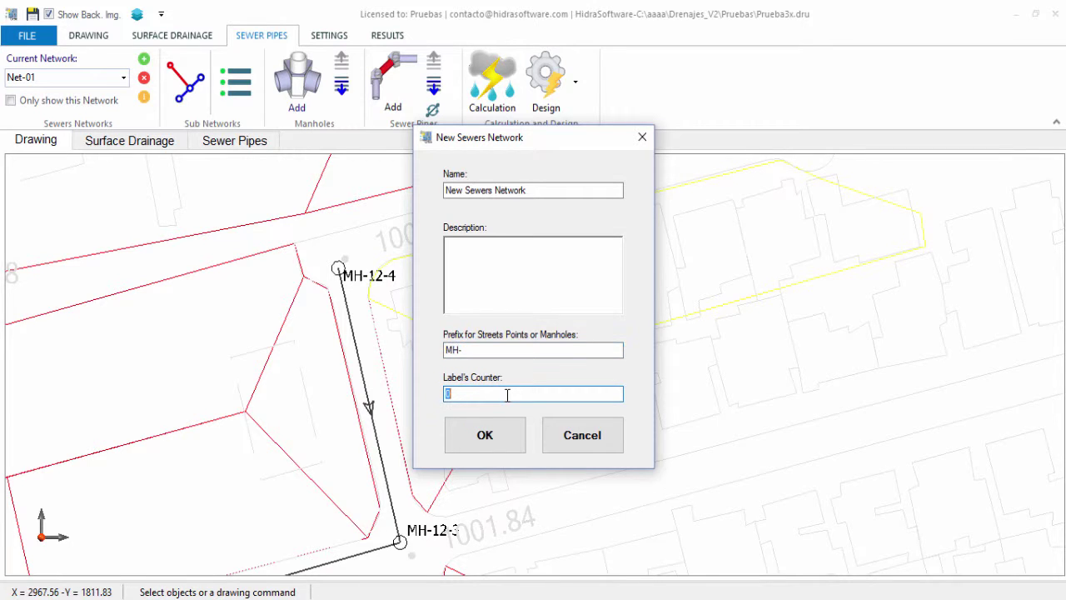
click(581, 437)
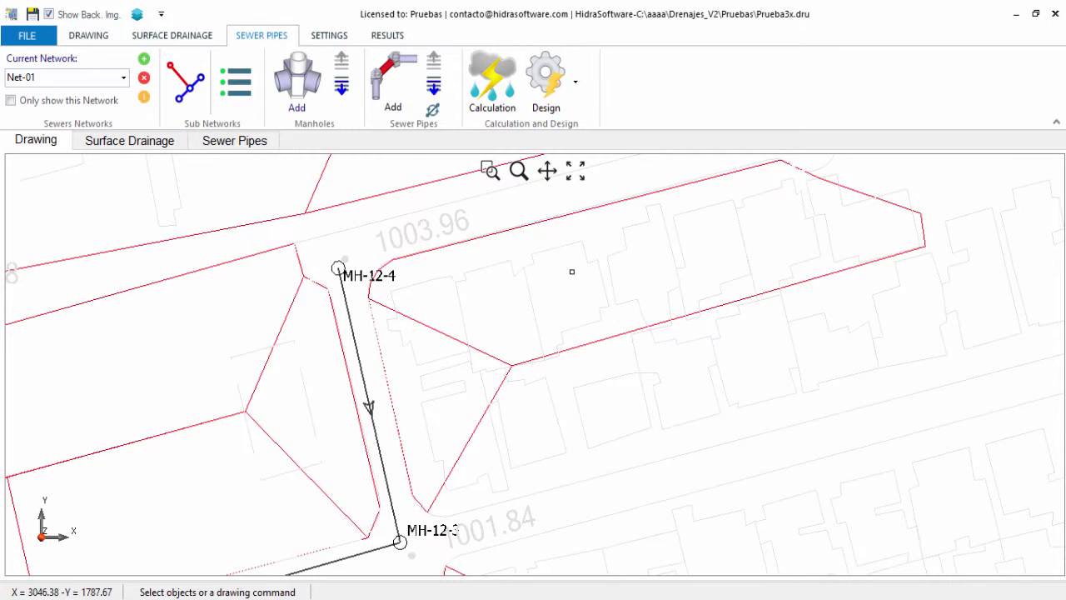
Check the list of available sewer networks and keep Net-01 as the current network
click(123, 76)
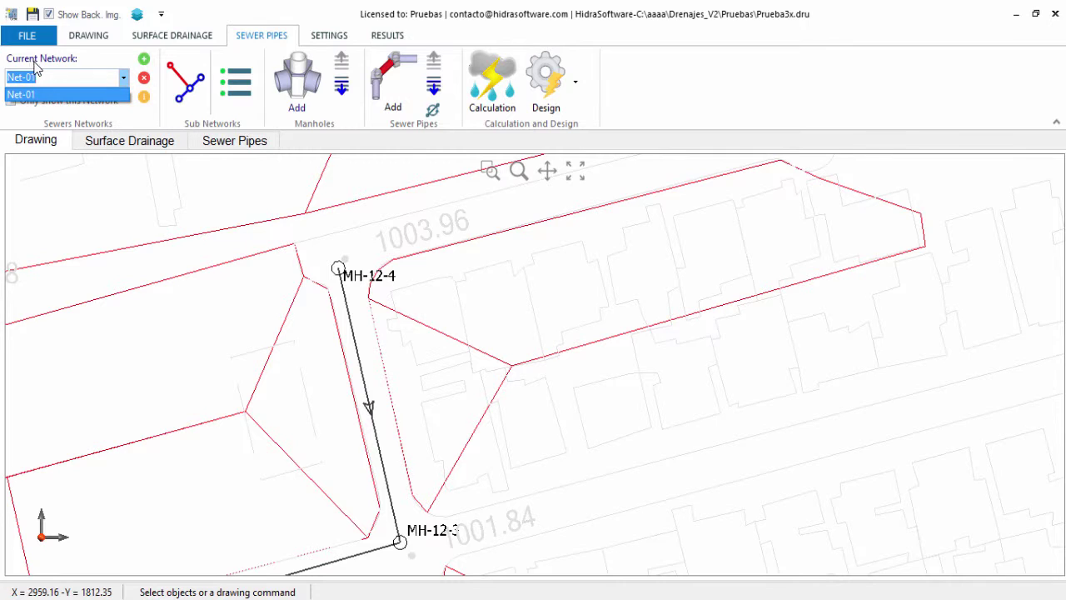
click(90, 98)
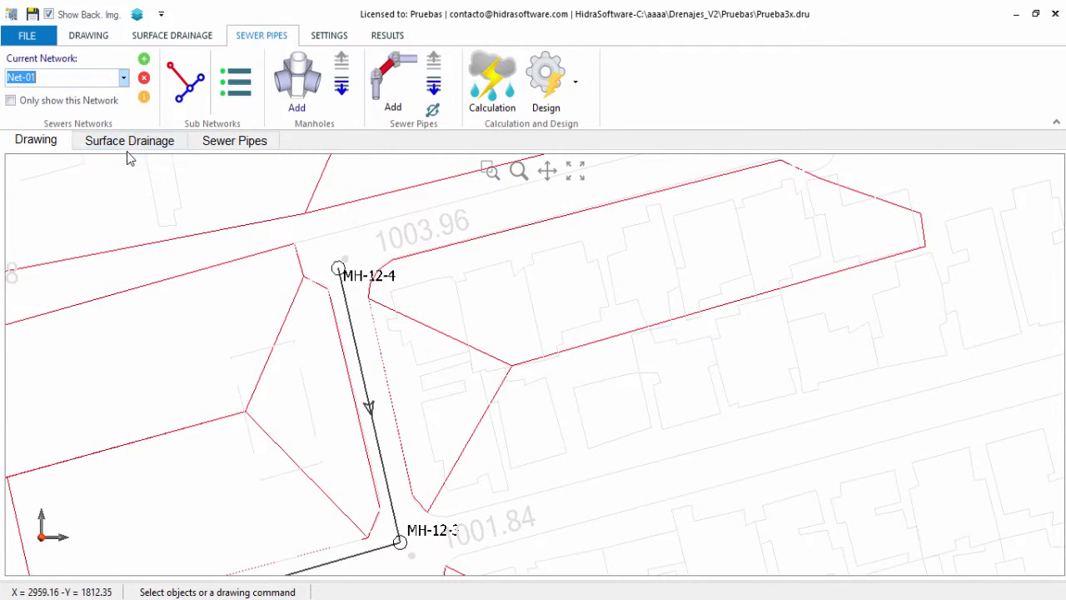
click(581, 272)
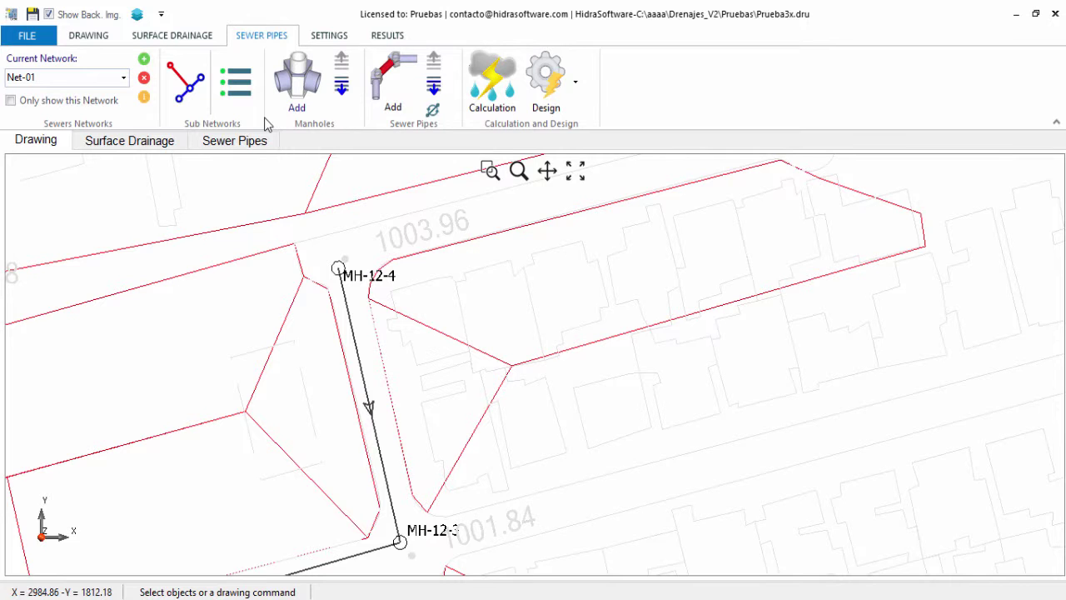
Move the MH-3 row up and down in the Manholes Table and return it to its original place
click(245, 143)
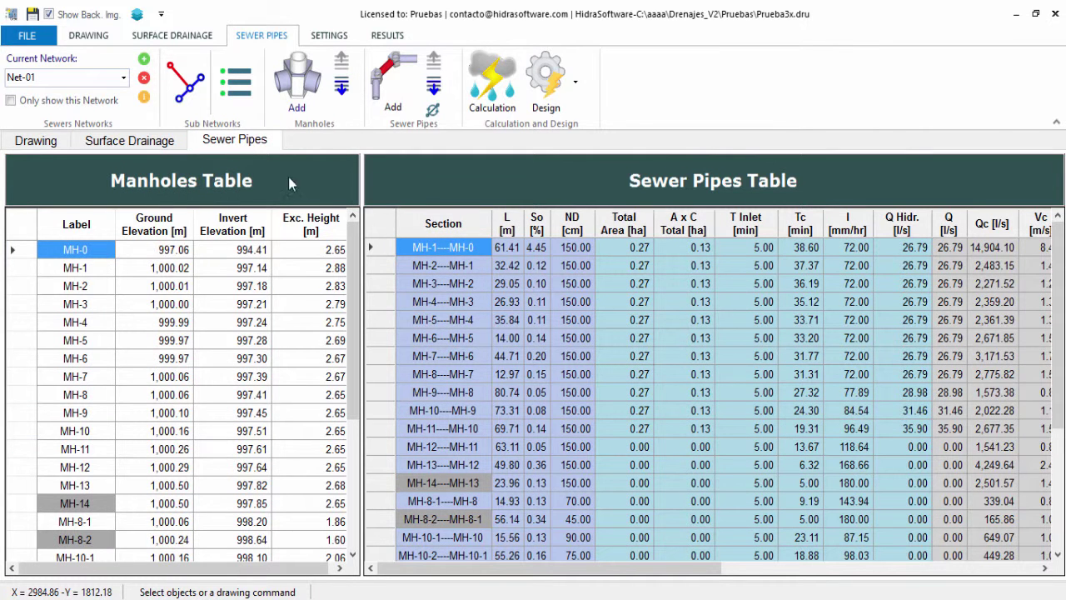
click(41, 304)
click(346, 62)
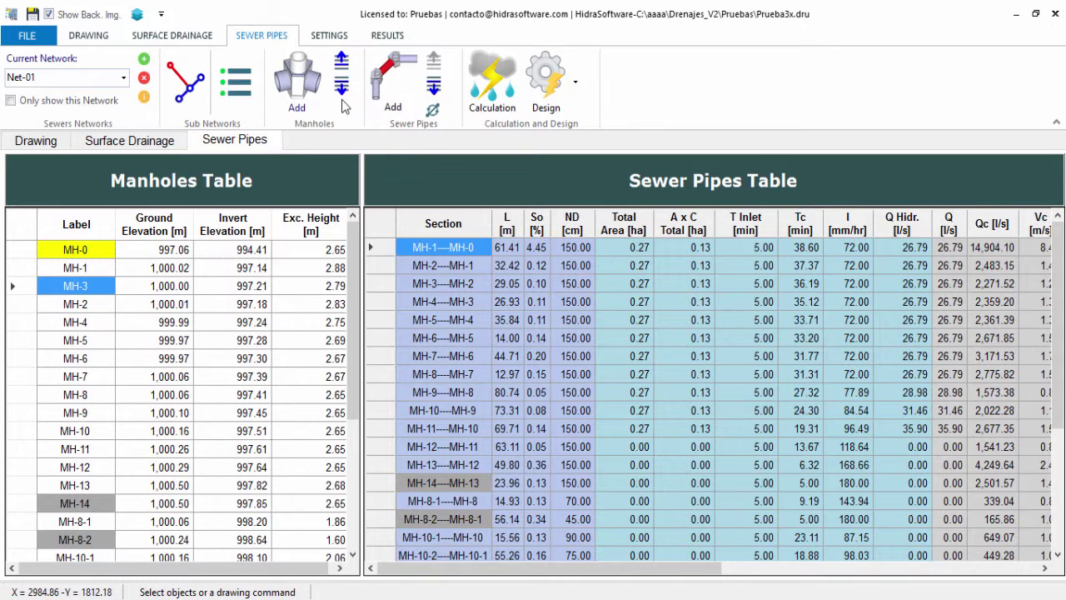
click(341, 86)
click(341, 87)
click(342, 63)
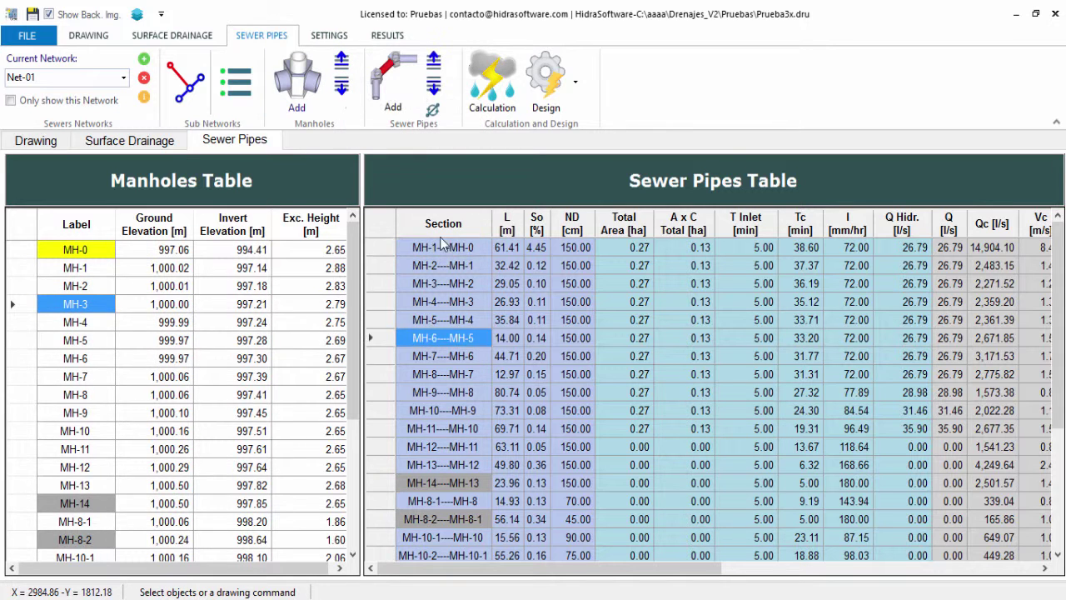
Move the MH-6----MH-5 row up in the Sewer Pipes Table and back down to its original place
click(434, 63)
click(434, 61)
click(434, 86)
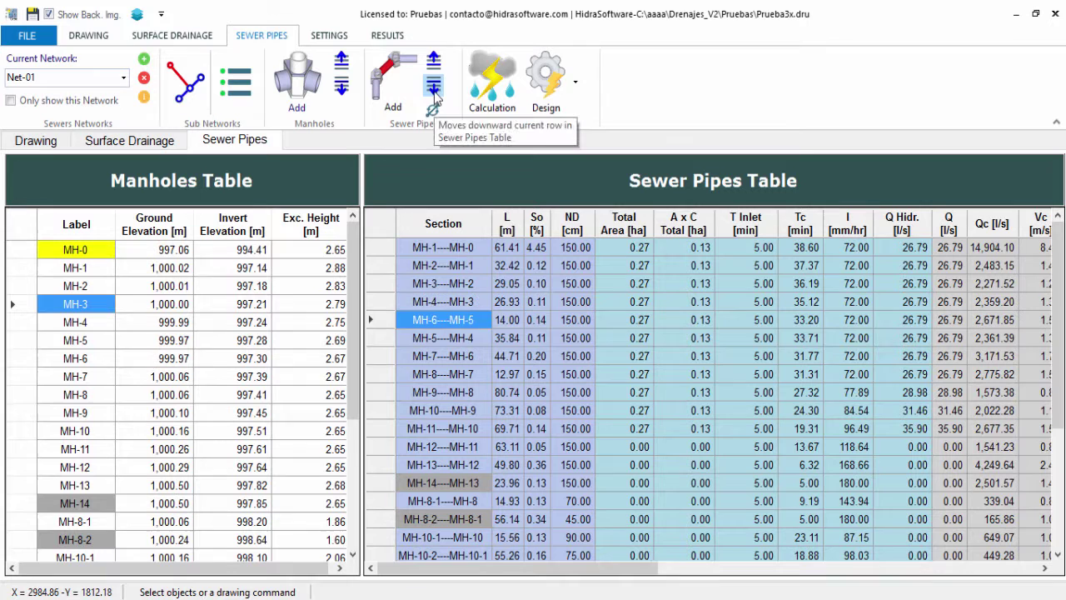
click(434, 87)
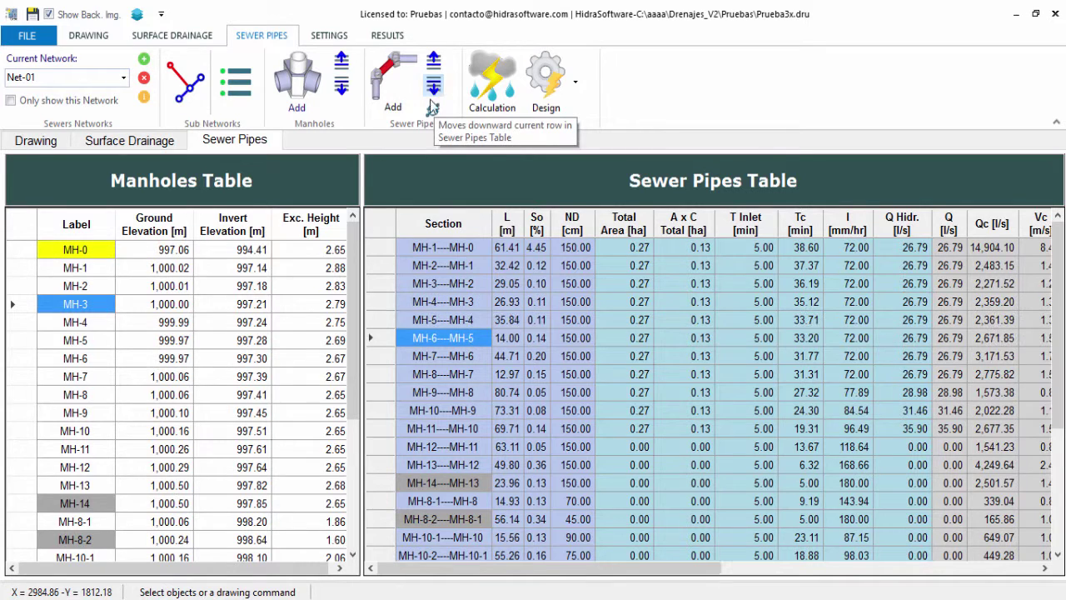
Examine the elevations, assigned sub-basins and inflow in the properties of manhole MH-12-4, then discard the dialog
click(38, 142)
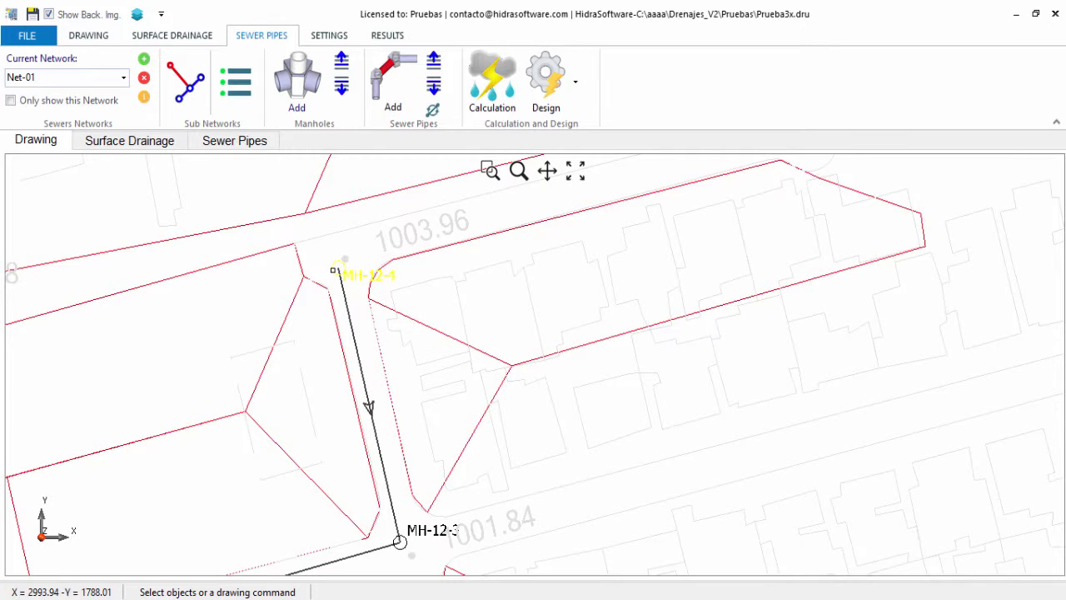
right_click(421, 263)
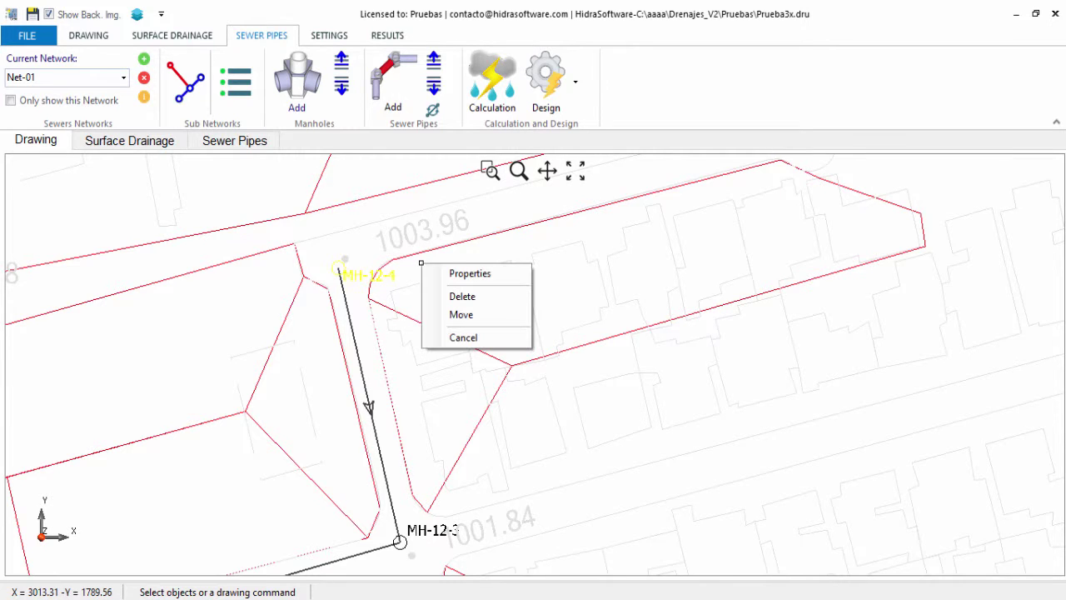
click(514, 278)
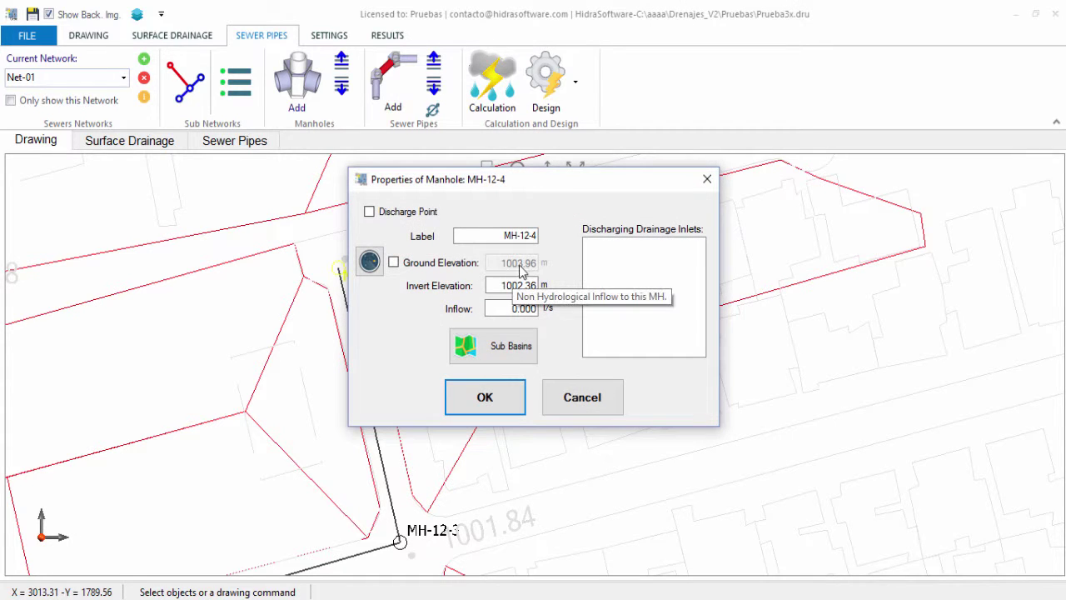
drag(573, 187, 641, 186)
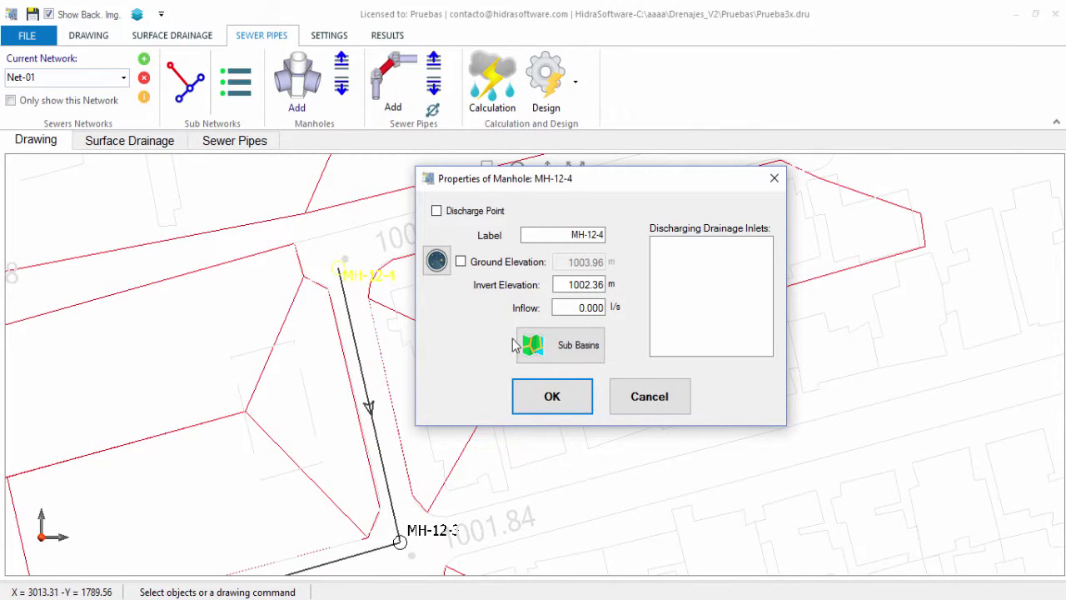
click(576, 359)
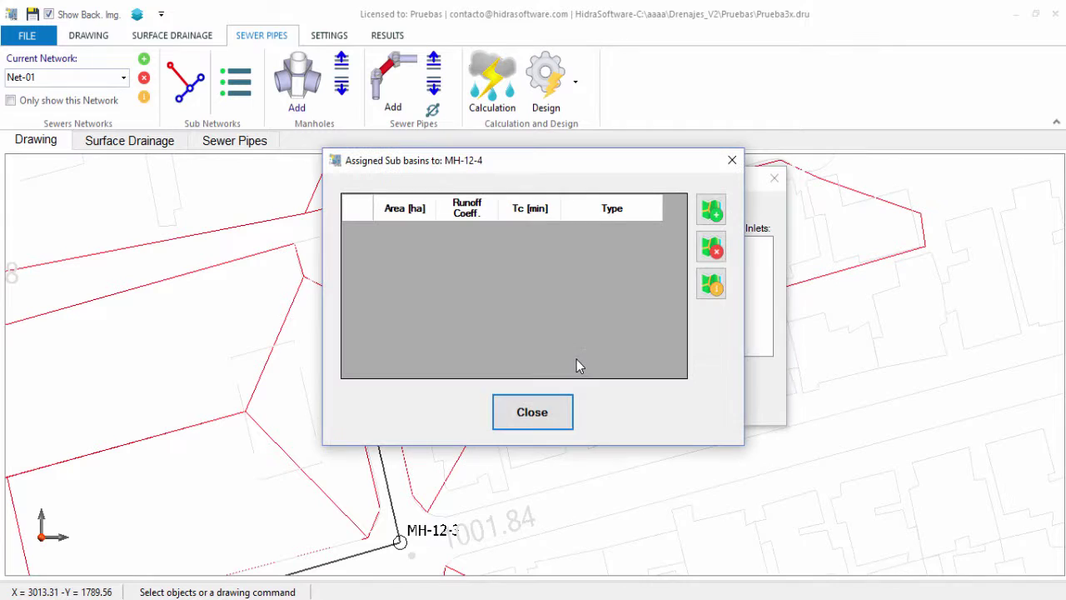
click(557, 427)
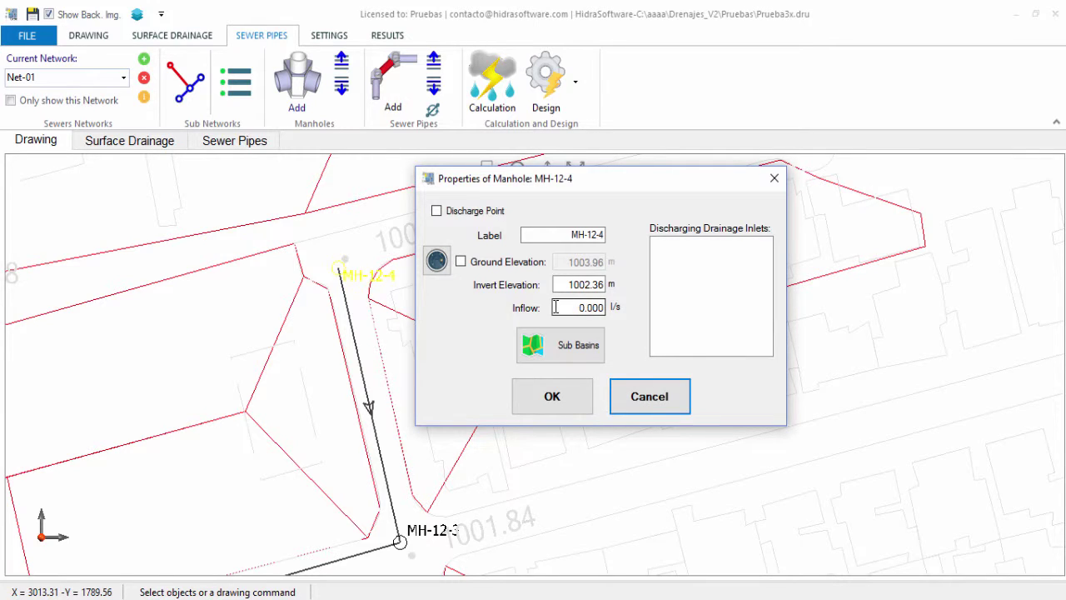
double_click(603, 307)
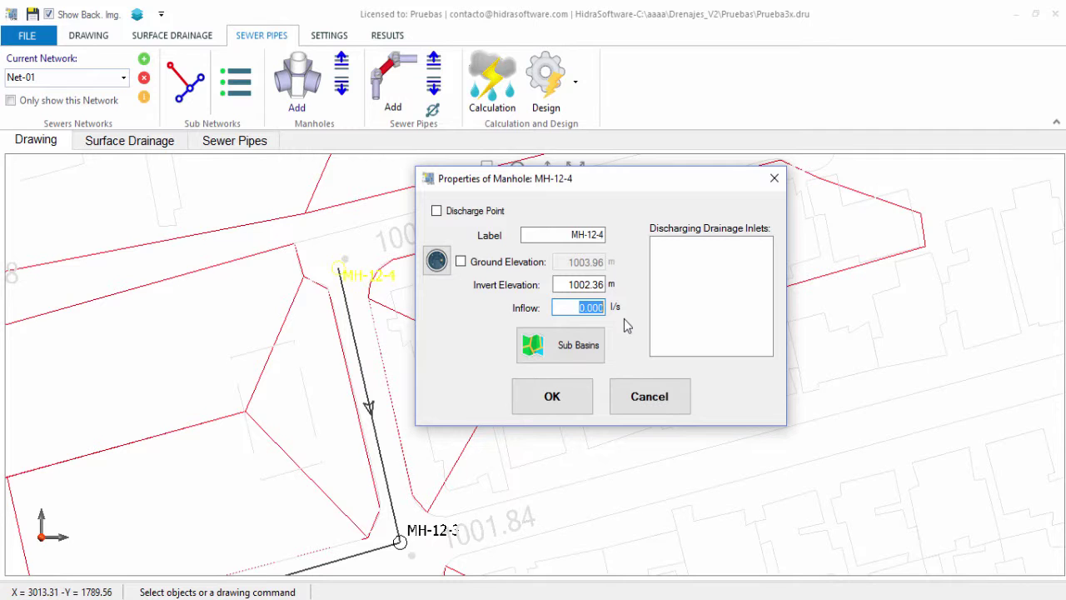
click(649, 399)
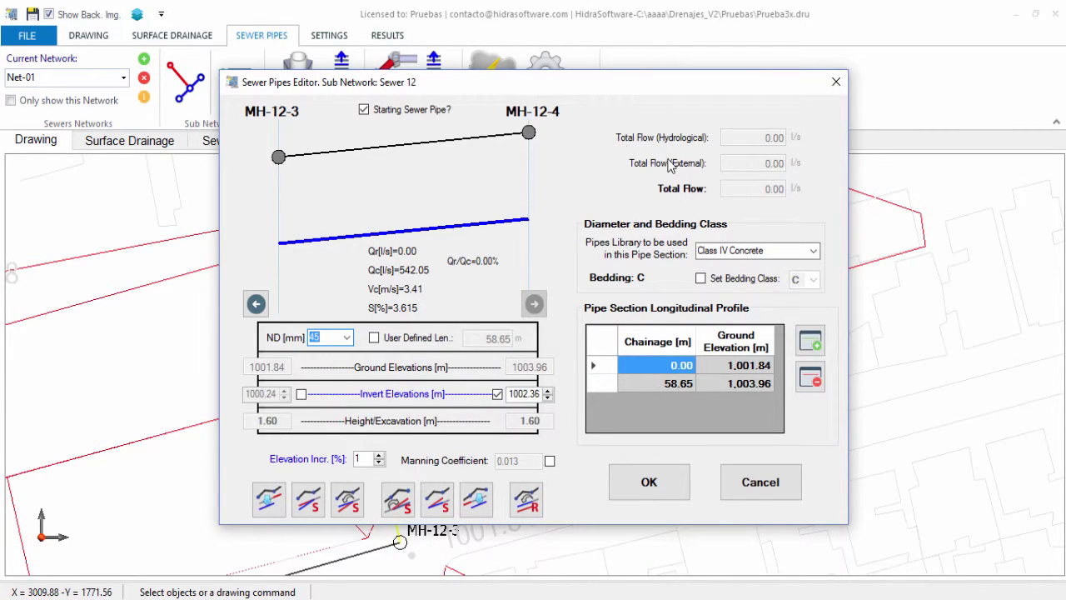
Inspect the pipe library options and other settings of the MH-12-3 to MH-12-4 sewer pipe, leaving them unchanged
click(813, 251)
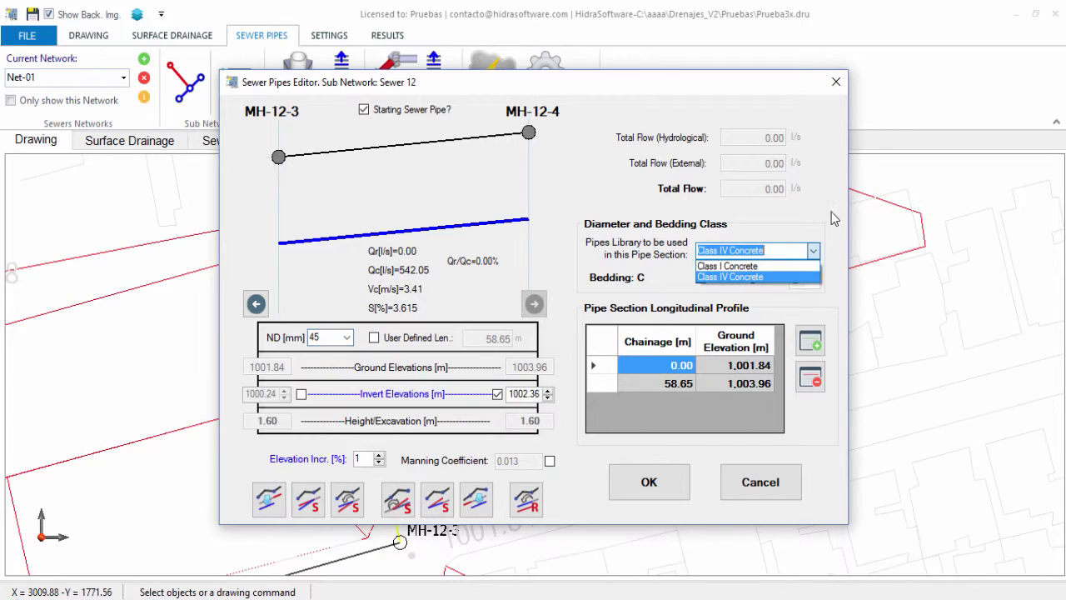
click(835, 223)
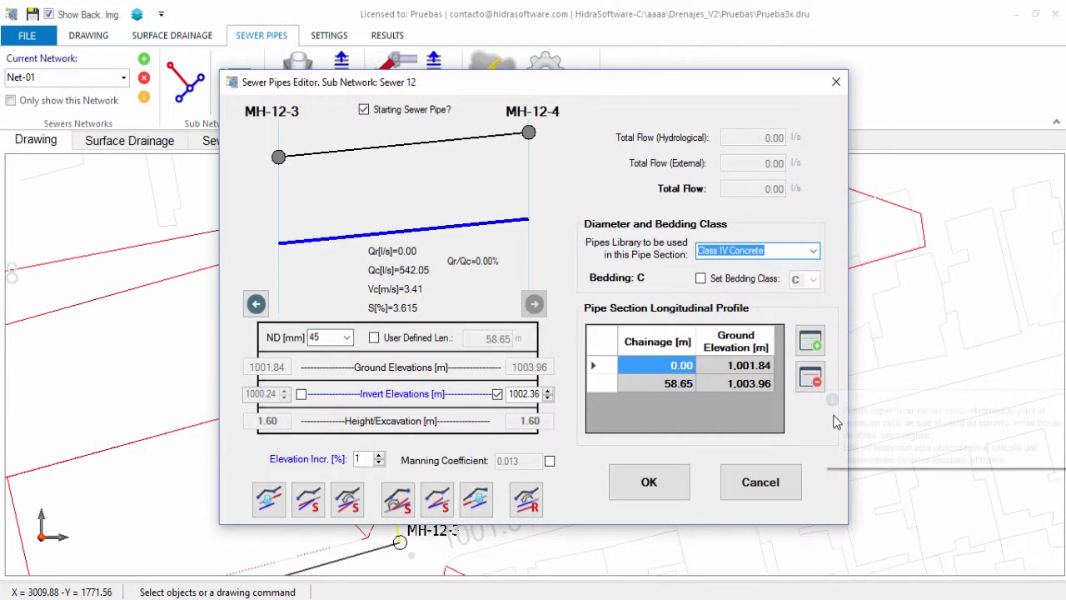
click(778, 502)
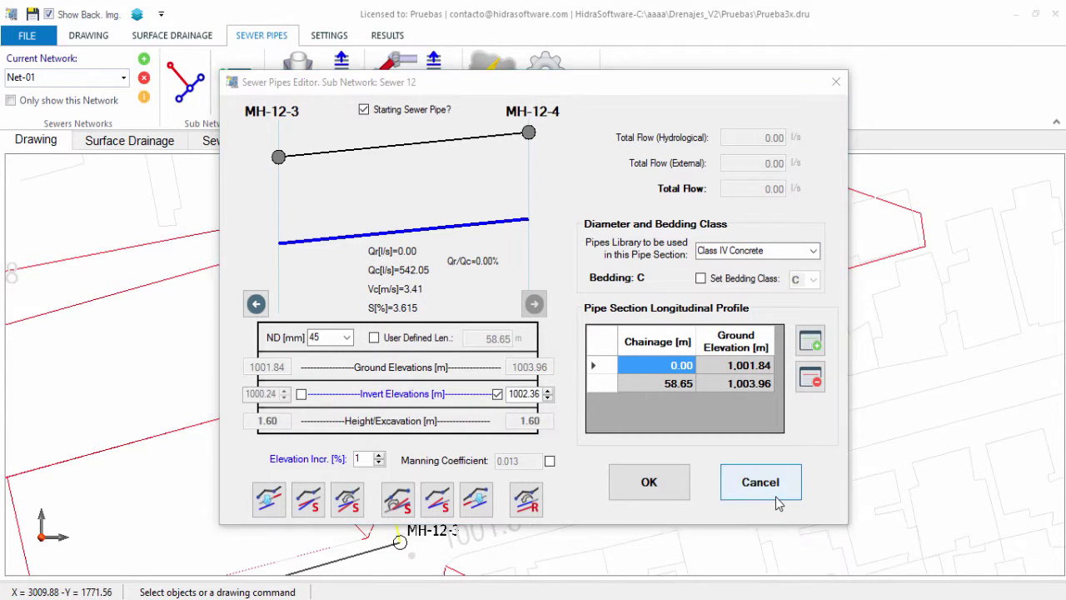
click(777, 499)
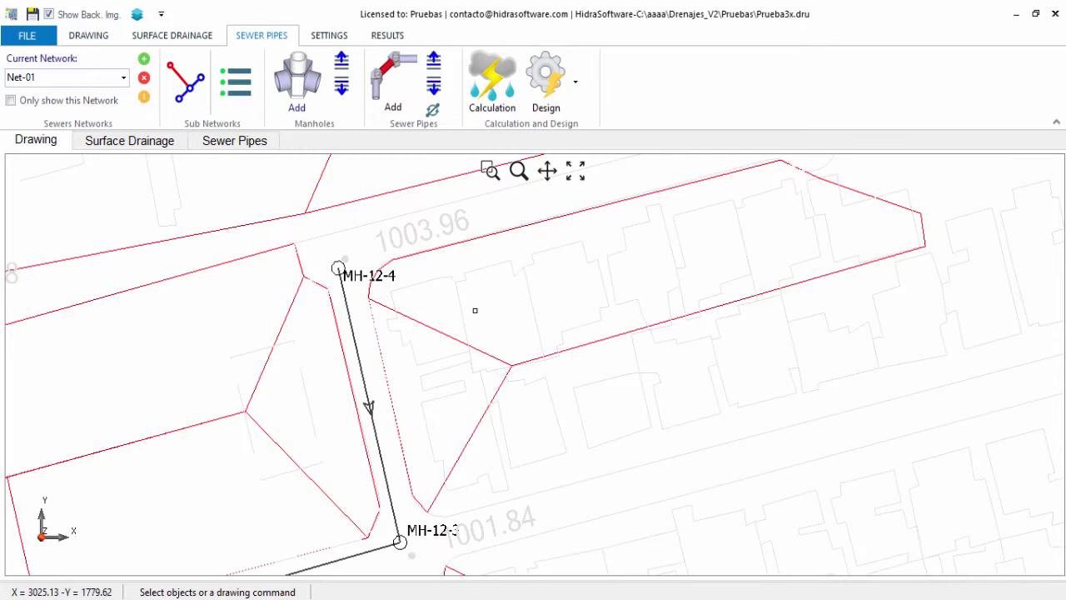
Review the sub networks defined in Net-01, keep Main Sewer as the current one, and close the sub network list
scroll(475, 310, down, 3)
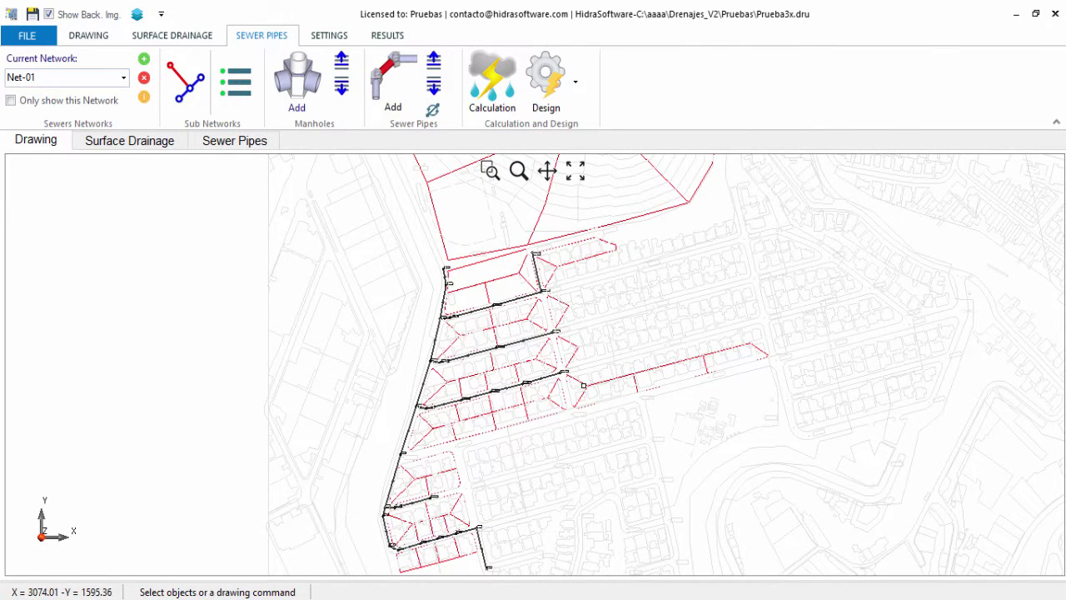
scroll(422, 265, up, 2)
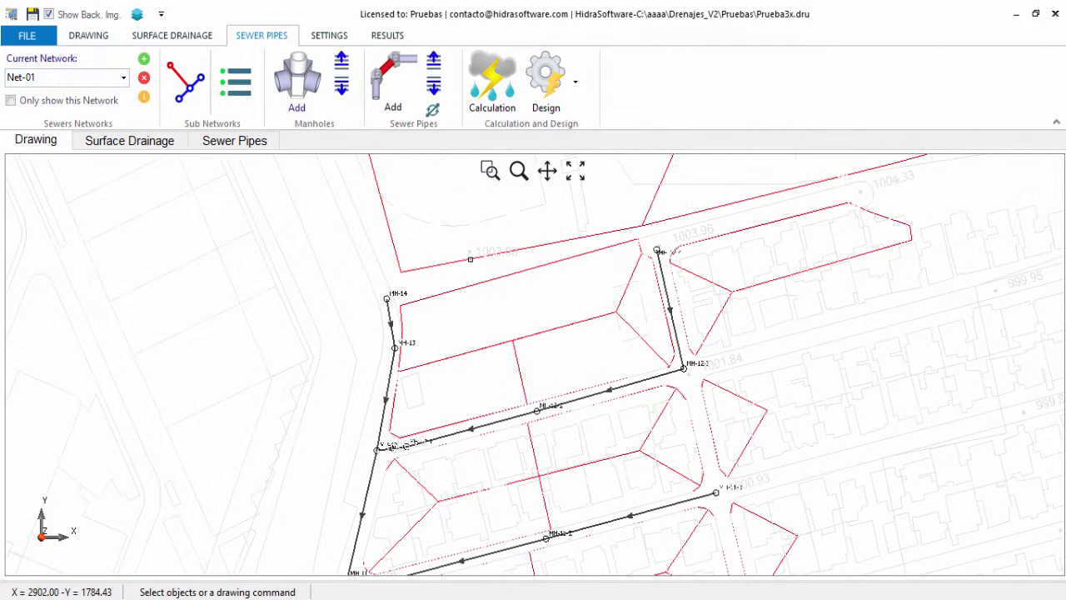
scroll(357, 250, up, 1)
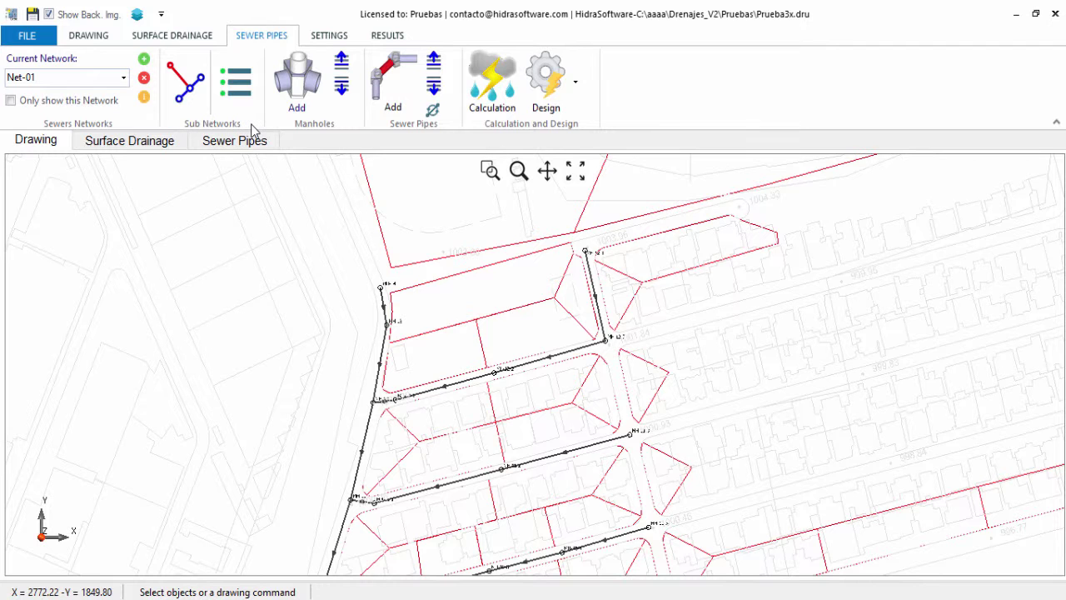
click(190, 101)
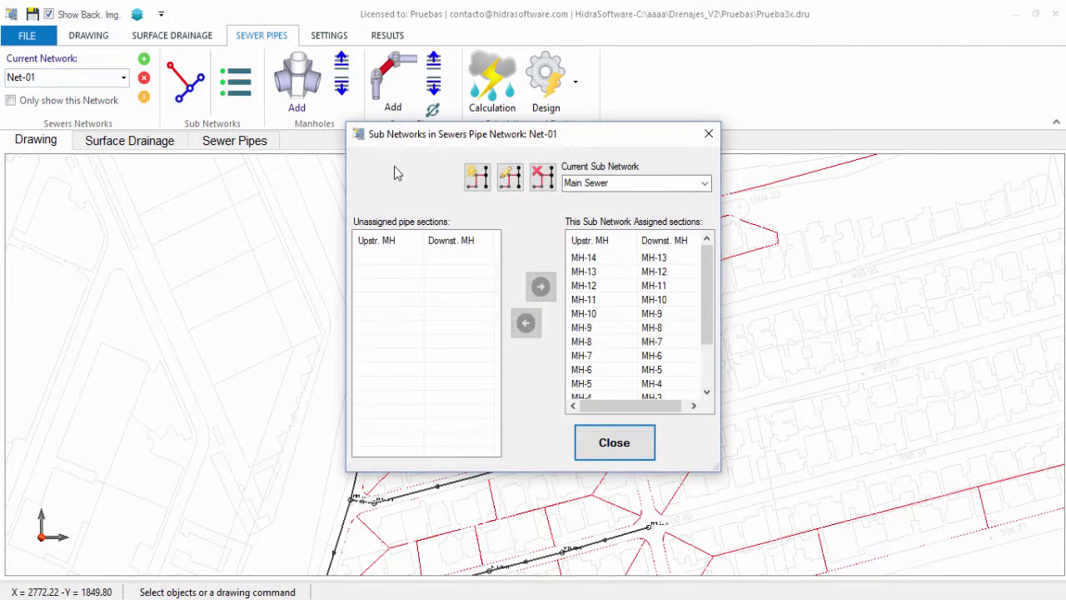
click(705, 185)
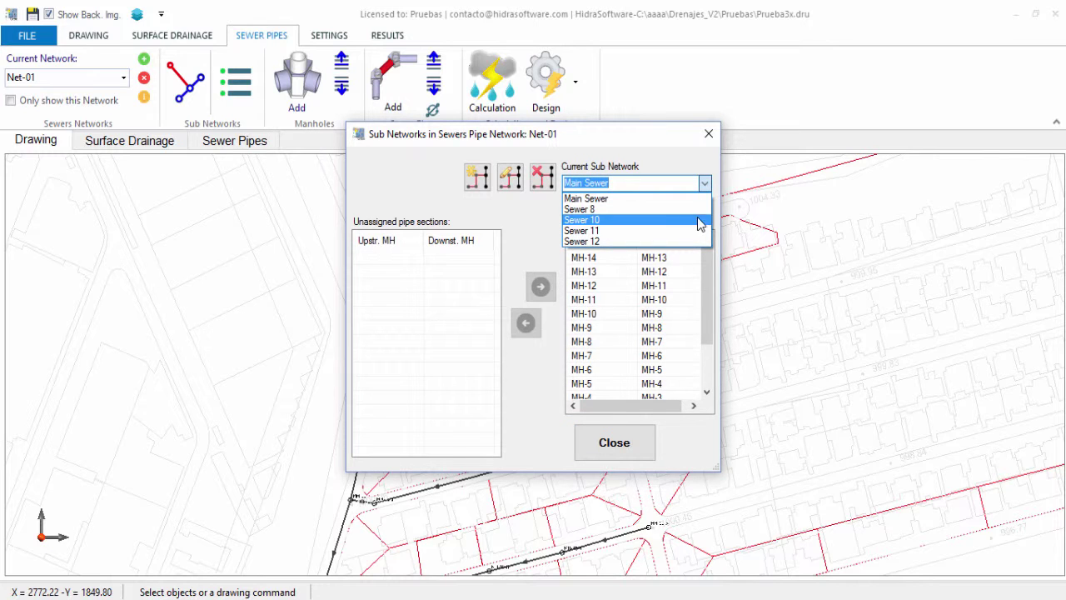
click(692, 200)
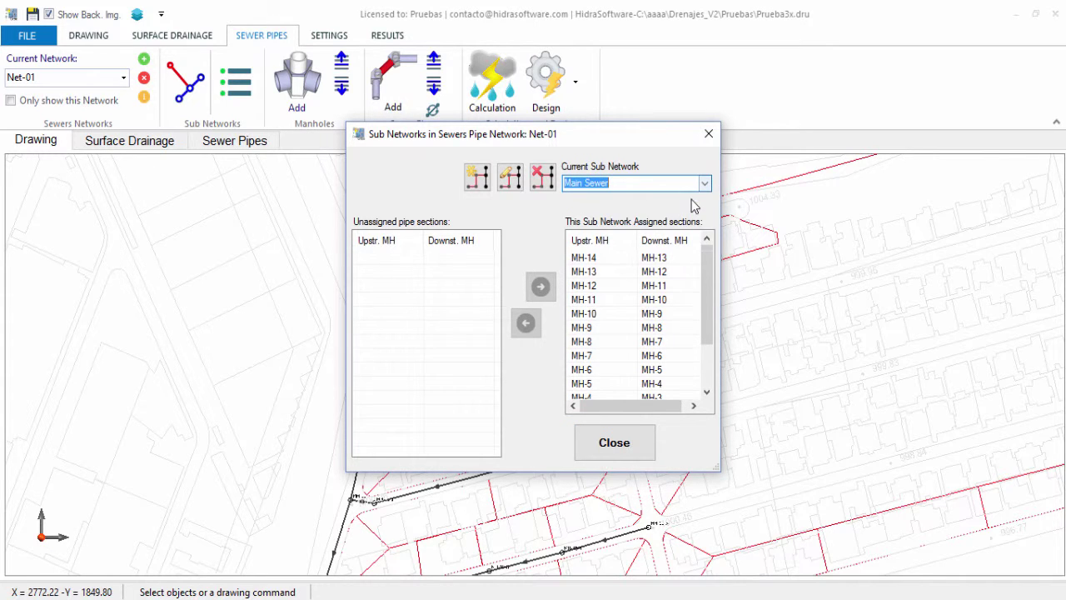
click(620, 435)
Display the pipe sections assigned to sub network Sewer 11 and place the dialog so its pipes in the drawing are uncovered
scroll(507, 315, down, 2)
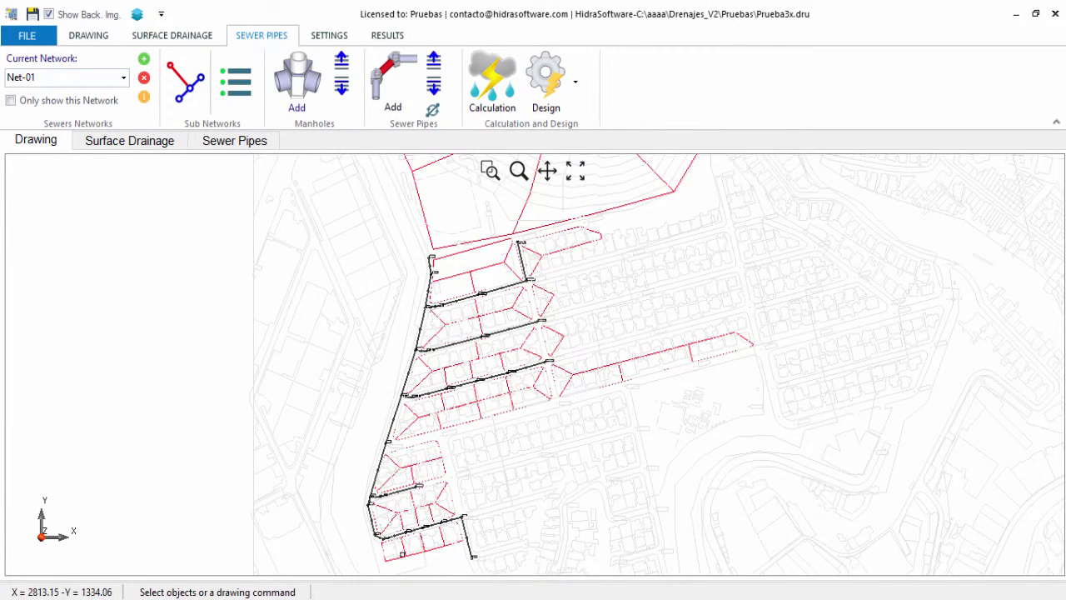
scroll(516, 340, up, 5)
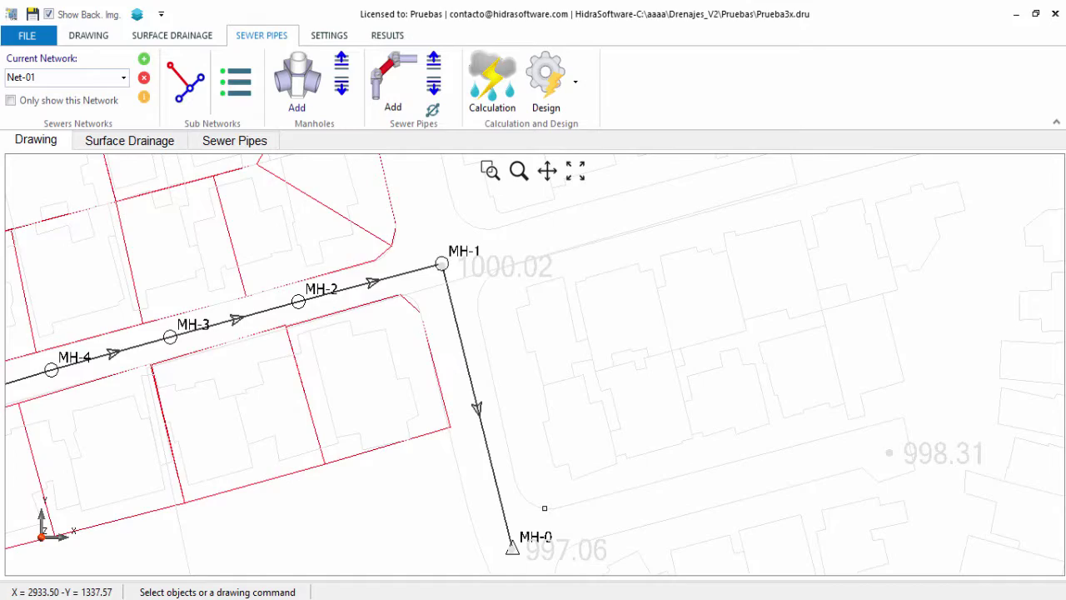
scroll(483, 246, down, 3)
scroll(480, 241, up, 3)
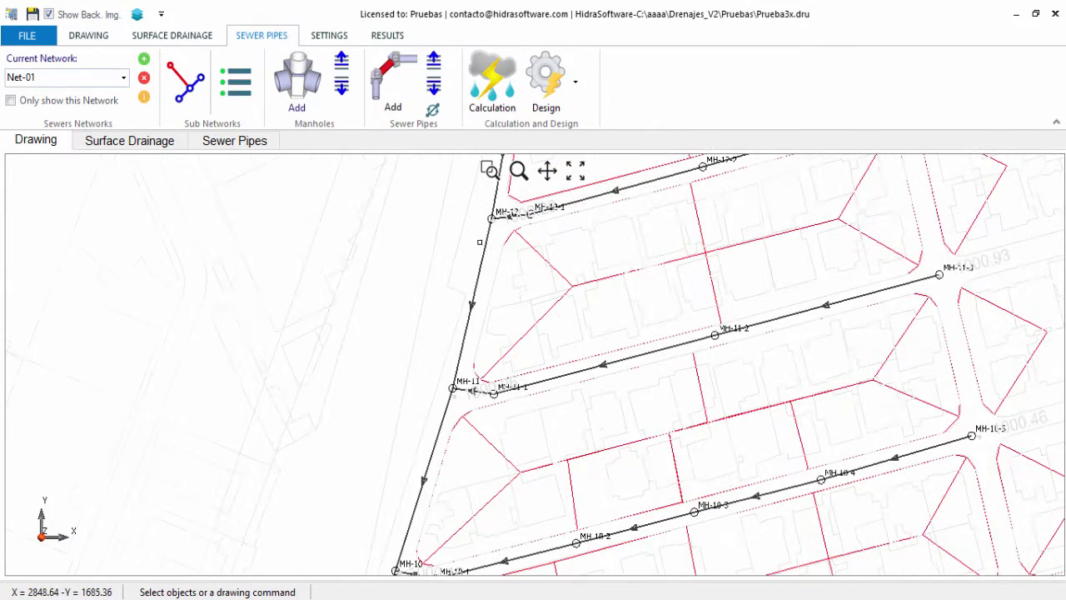
scroll(409, 312, up, 2)
click(185, 81)
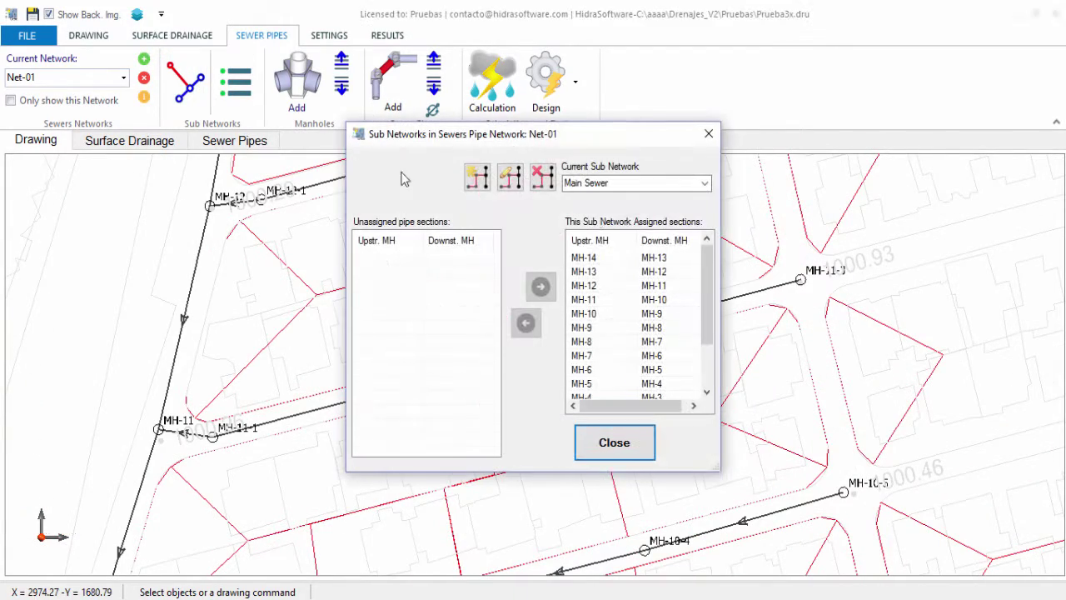
click(705, 183)
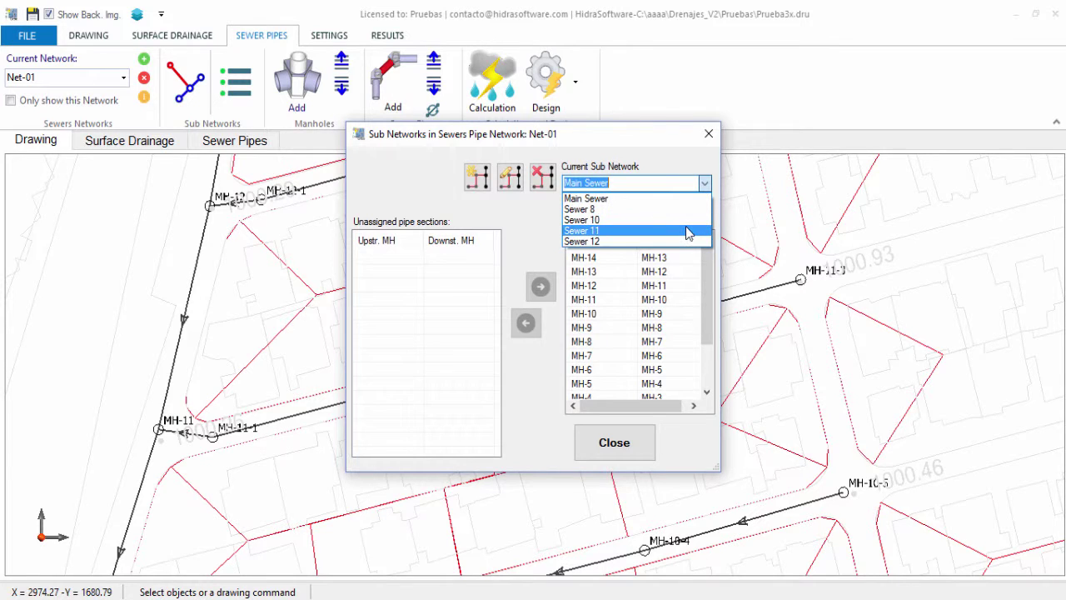
click(686, 231)
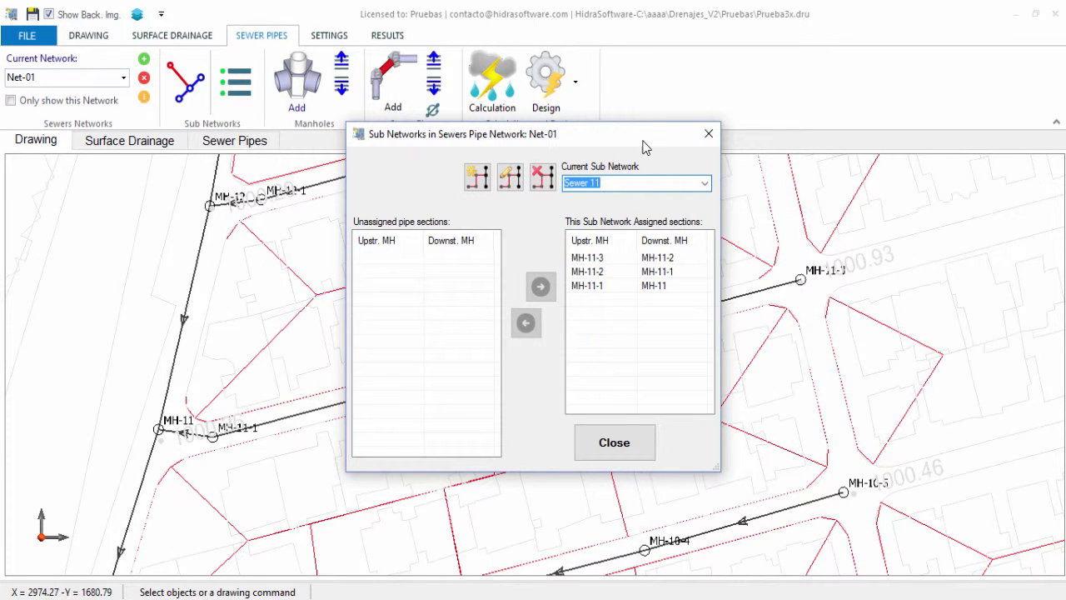
drag(646, 145, 330, 37)
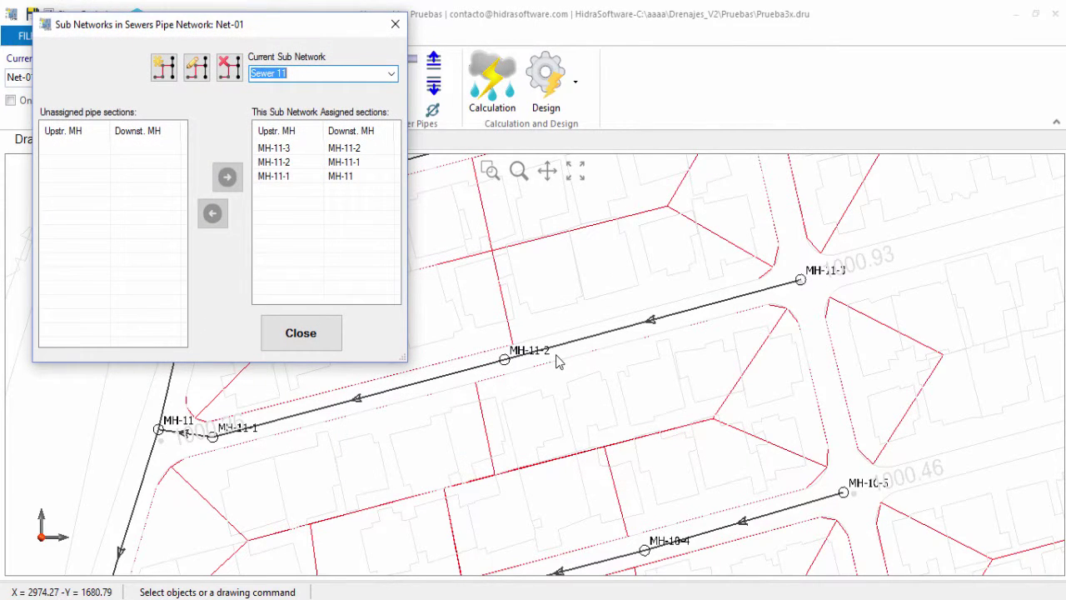
Check the first assigned section of Sewer 11 and of Sewer 10, then close the sub network dialog
click(309, 148)
click(391, 74)
click(350, 109)
click(309, 148)
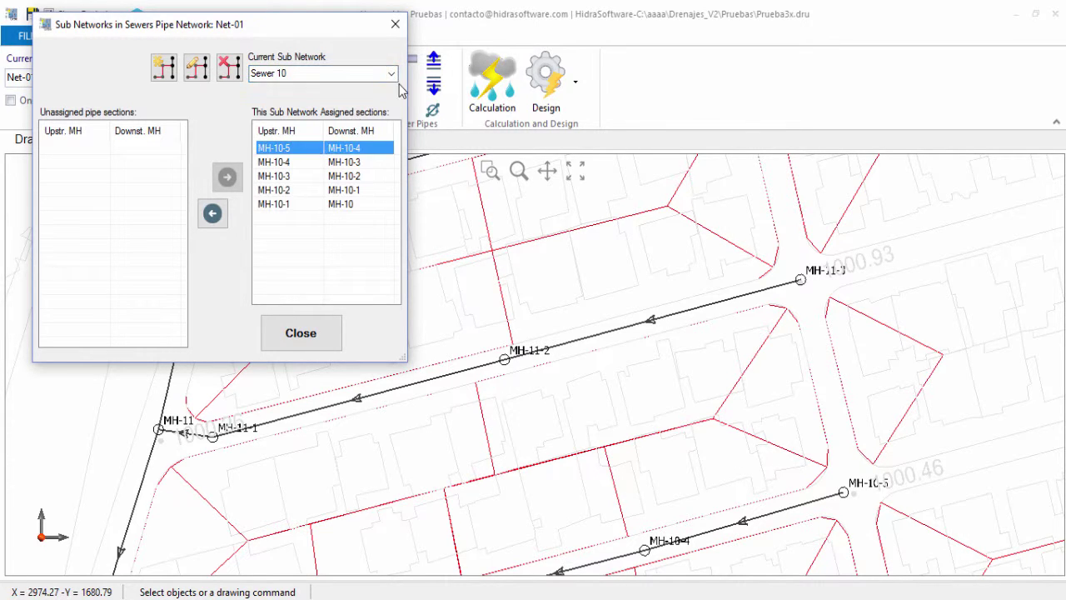
click(330, 334)
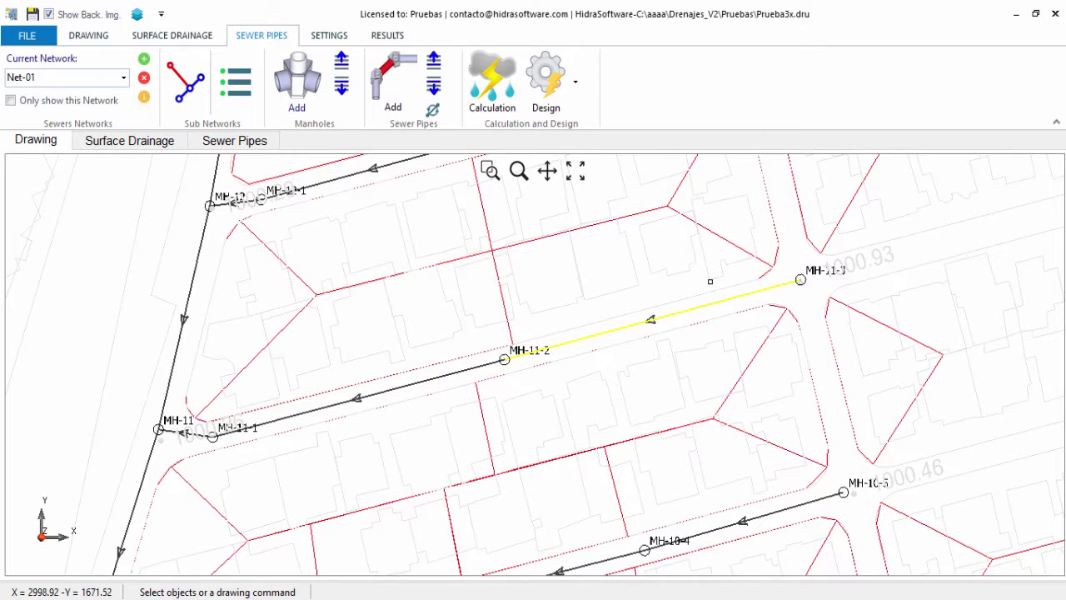
Inspect the settings of the MH-11-3 to MH-11-2 sewer pipe and leave its editor without saving changes
right_click(710, 282)
click(750, 272)
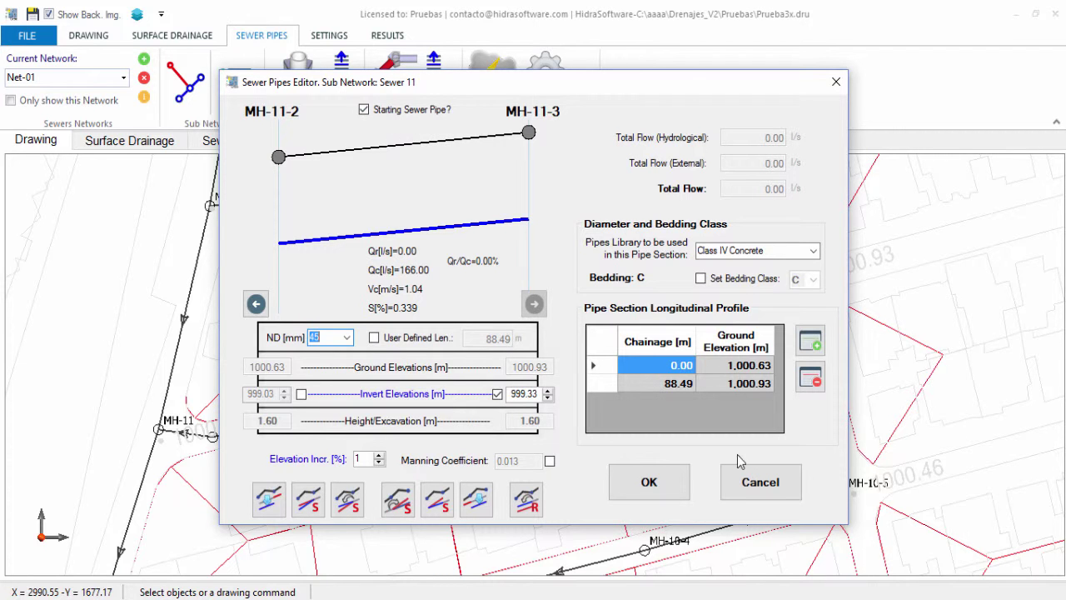
click(788, 484)
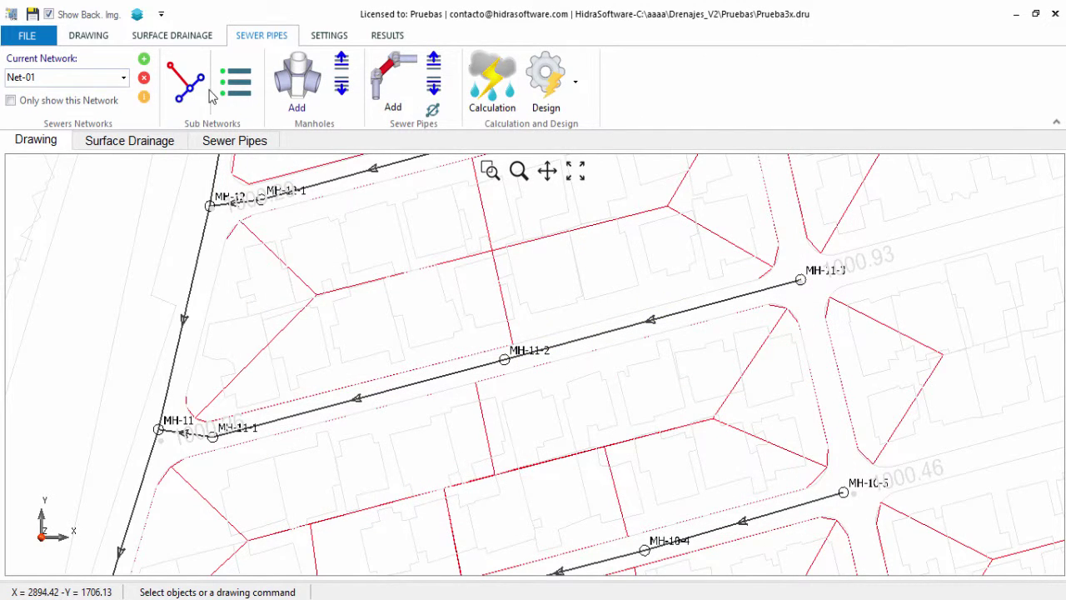
Examine the Main Sewer's assigned sections through MH-1 to MH-0, view those of Sewer 10, and close the sub network dialog
click(189, 94)
click(676, 259)
scroll(710, 274, down, 2)
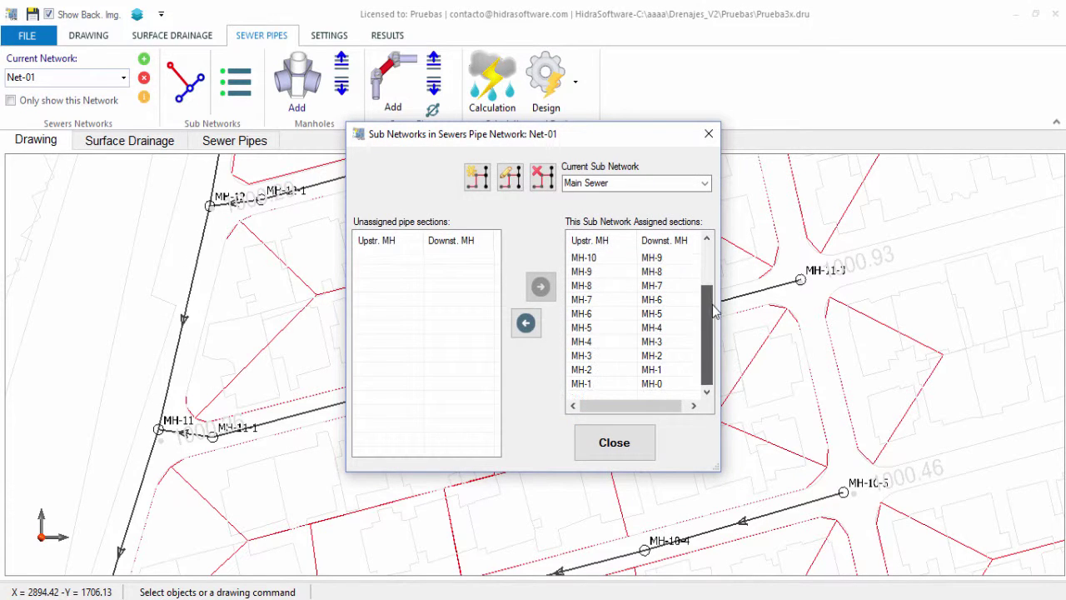
click(671, 384)
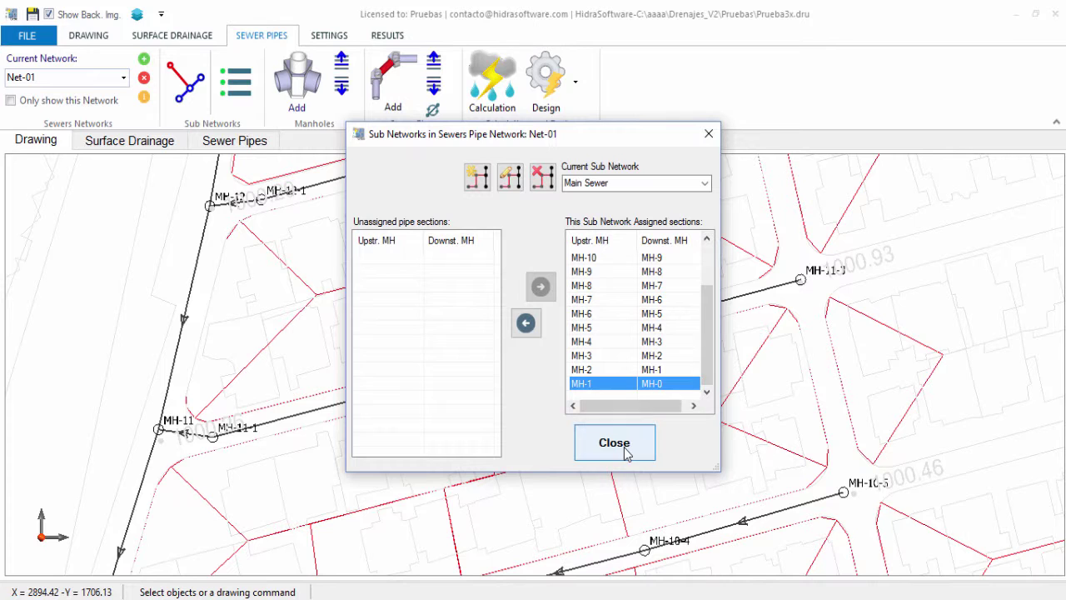
click(706, 184)
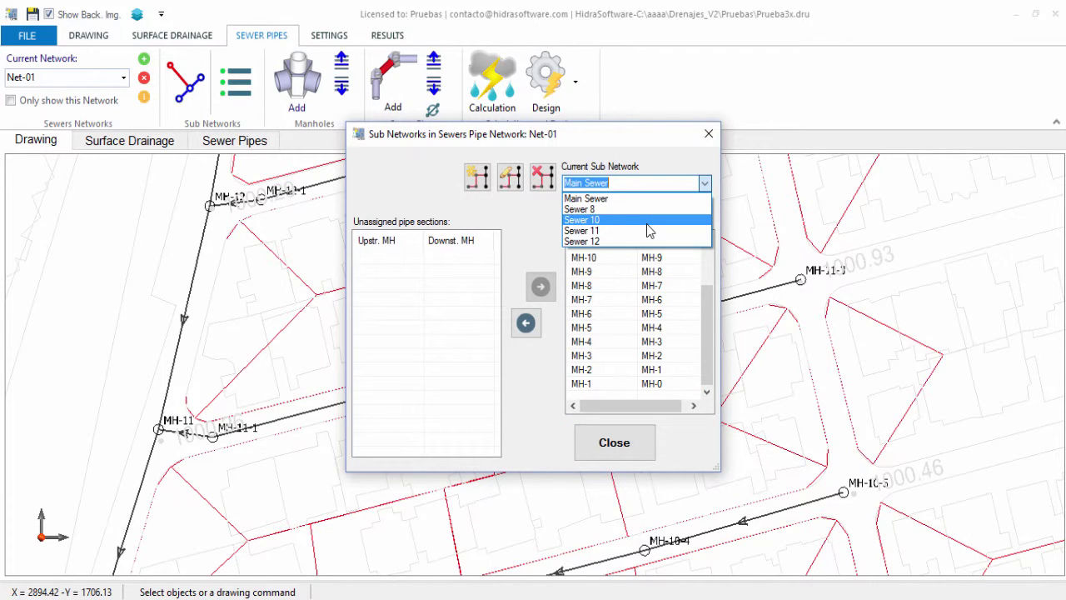
click(647, 222)
click(631, 459)
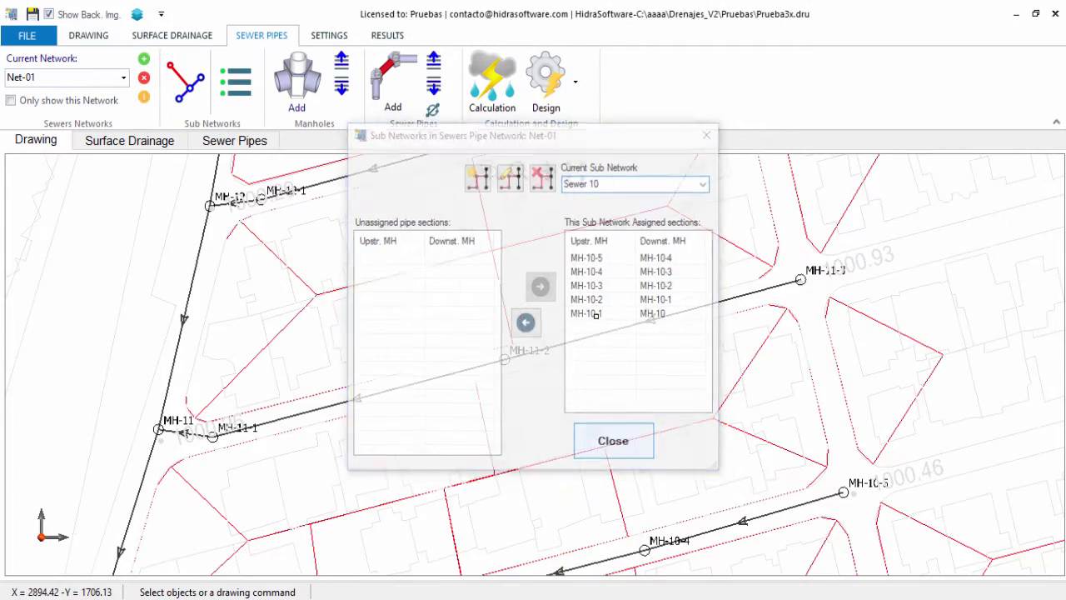
Inspect the properties of discharge manhole MH-0 and discard the dialog
scroll(592, 241, up, 3)
scroll(583, 350, down, 2)
scroll(573, 475, up, 5)
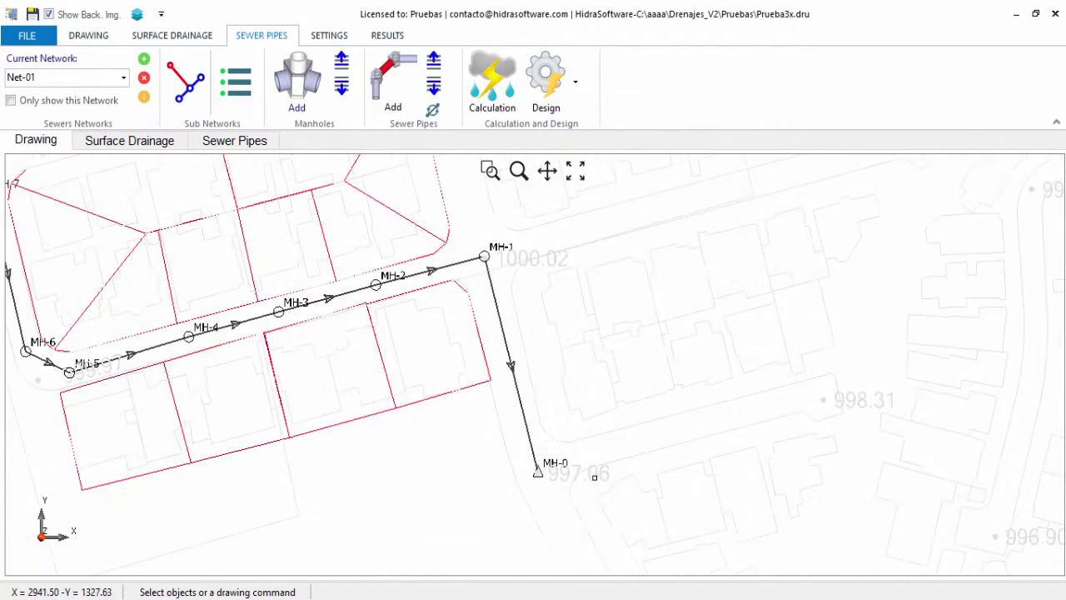
double_click(572, 471)
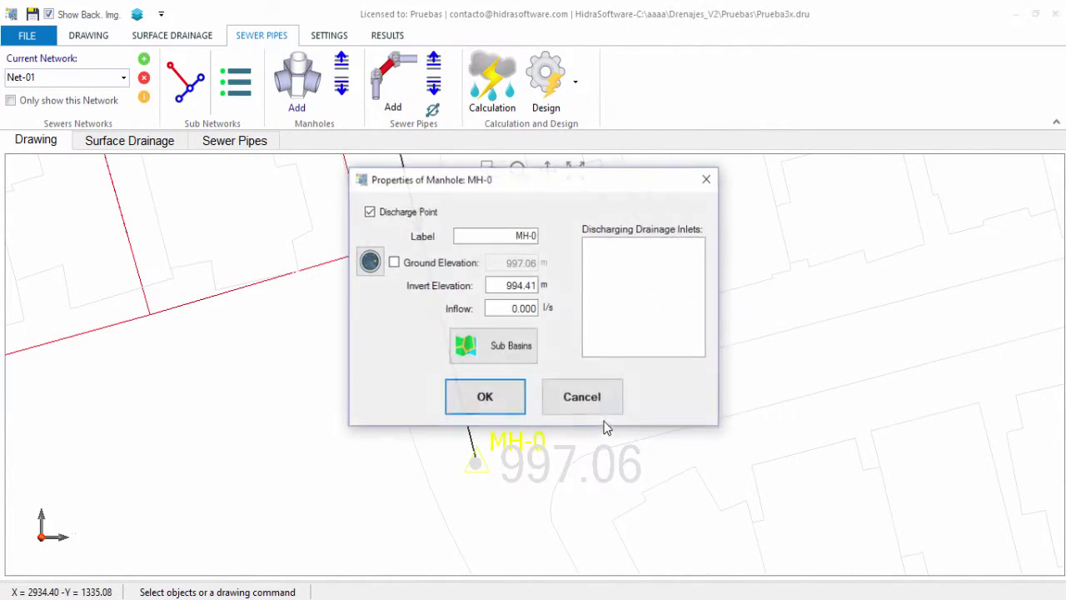
click(582, 396)
scroll(725, 471, down, 3)
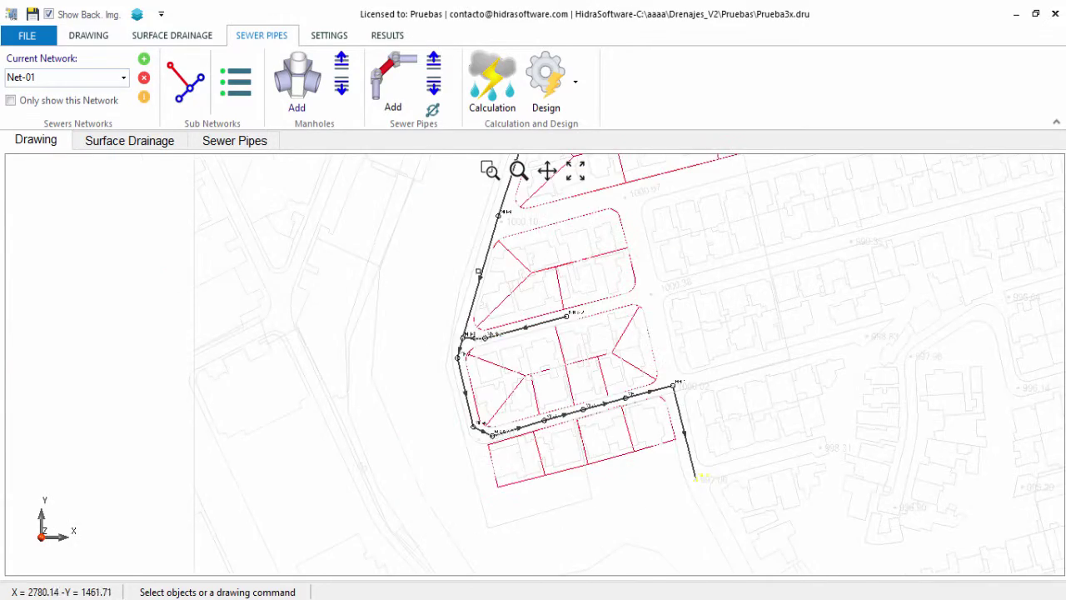
scroll(395, 455, up, 4)
scroll(394, 455, down, 3)
scroll(395, 455, up, 4)
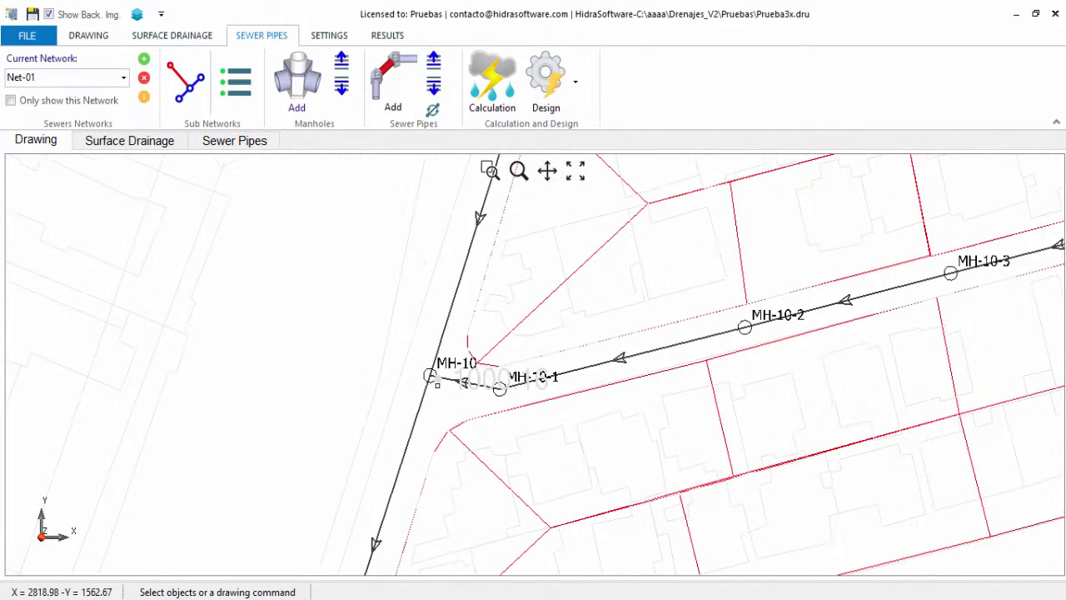
scroll(396, 455, down, 2)
scroll(582, 299, up, 2)
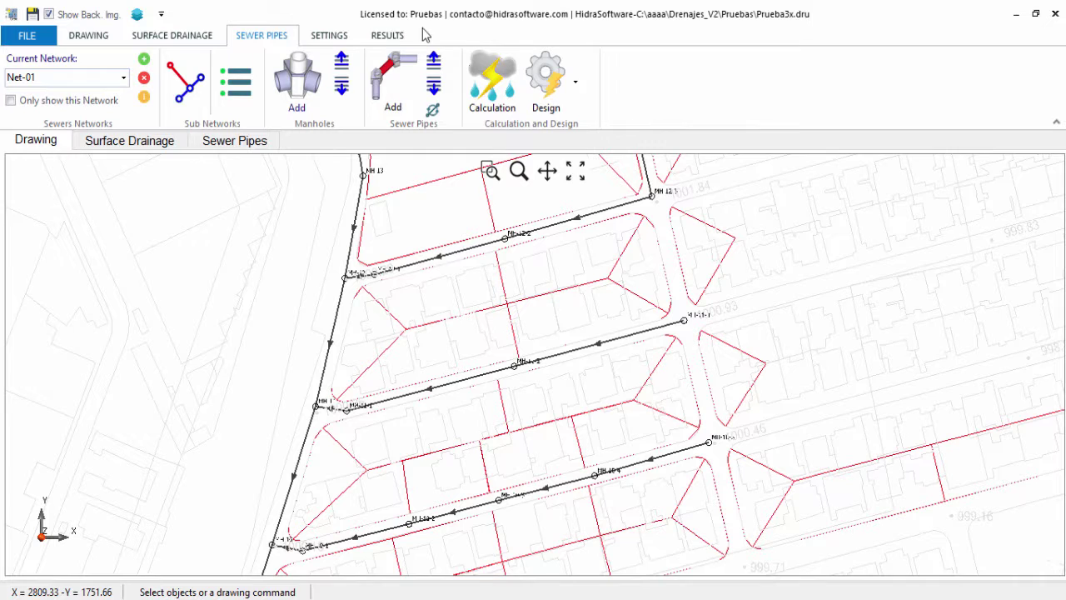
Show the longitudinal profile of sub network Sewer 10, then close the profile window
click(388, 36)
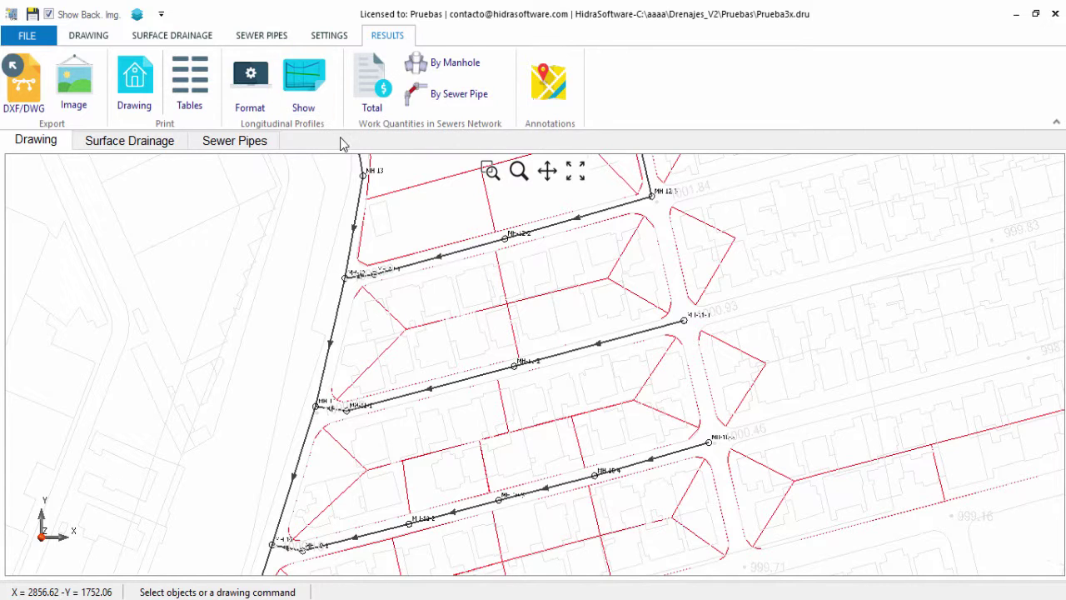
click(326, 109)
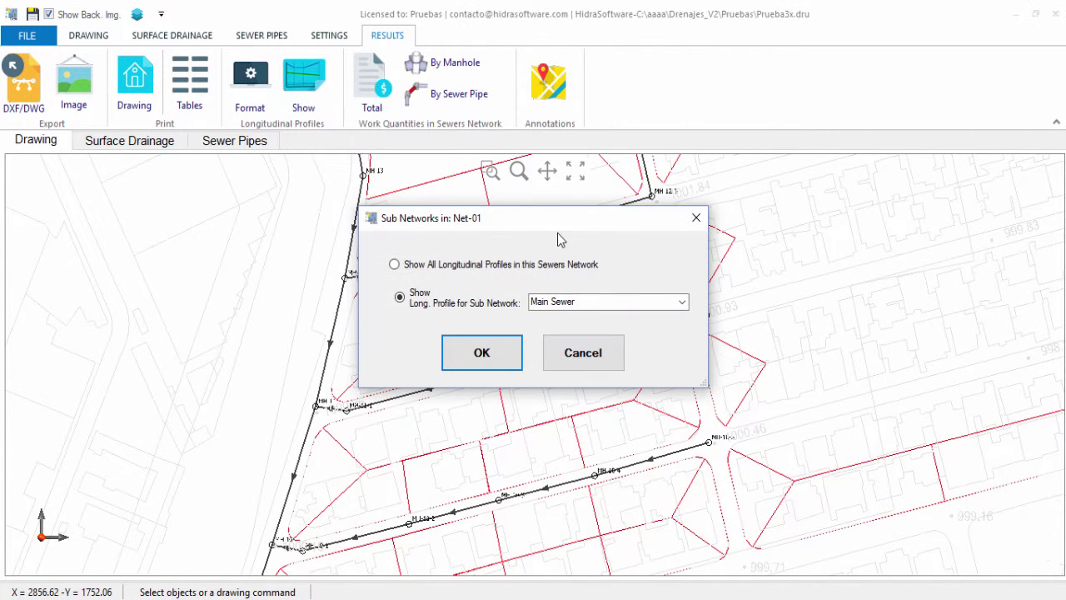
click(682, 303)
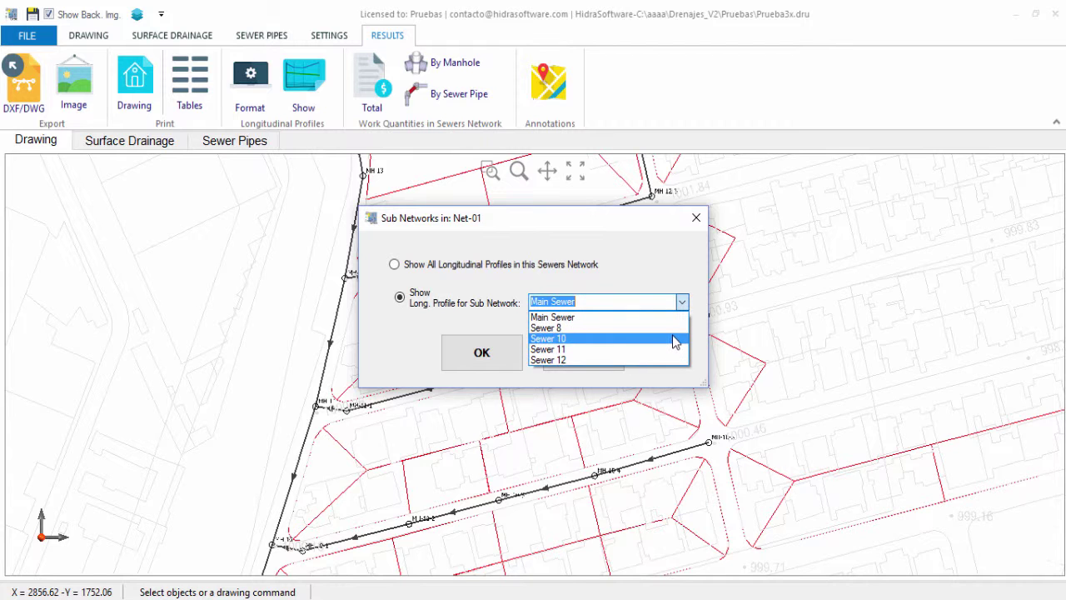
click(673, 339)
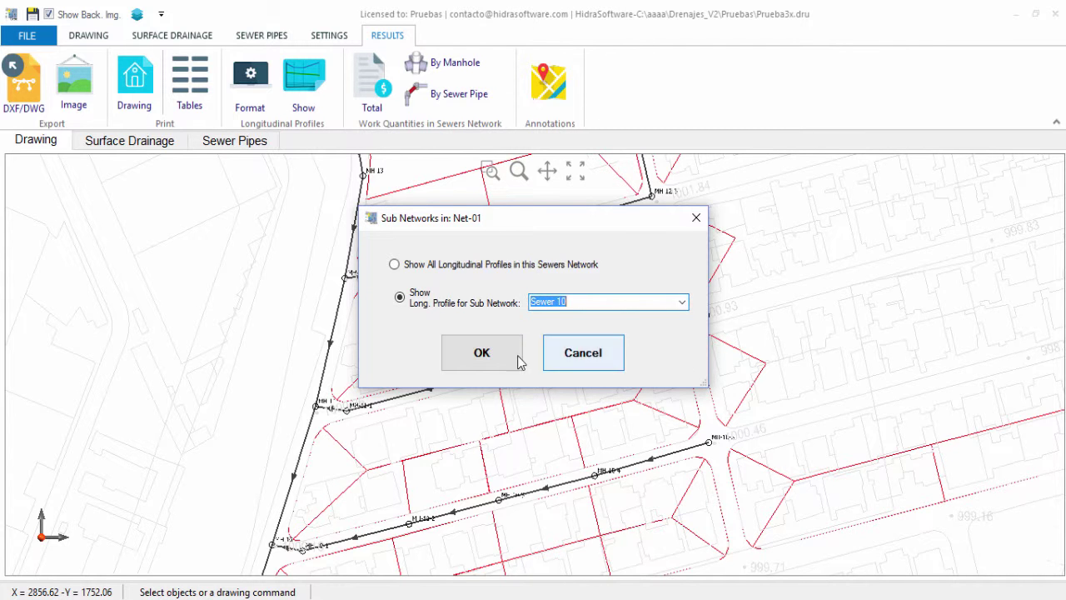
click(481, 358)
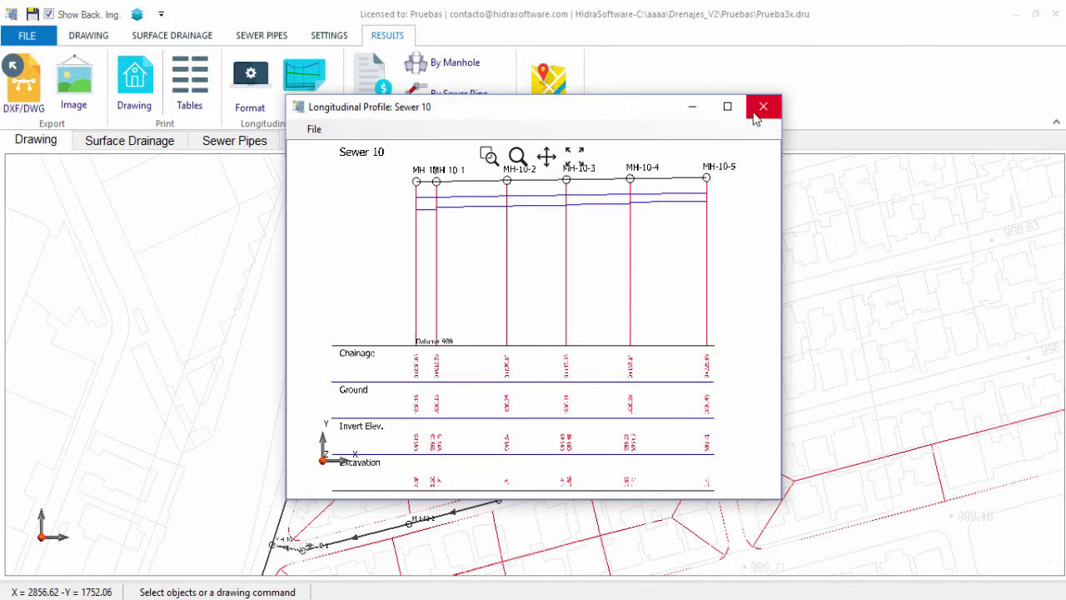
click(756, 106)
Sort the rows of the Manholes and Sewer Pipes tables according to the sub networks of Net-01
click(280, 36)
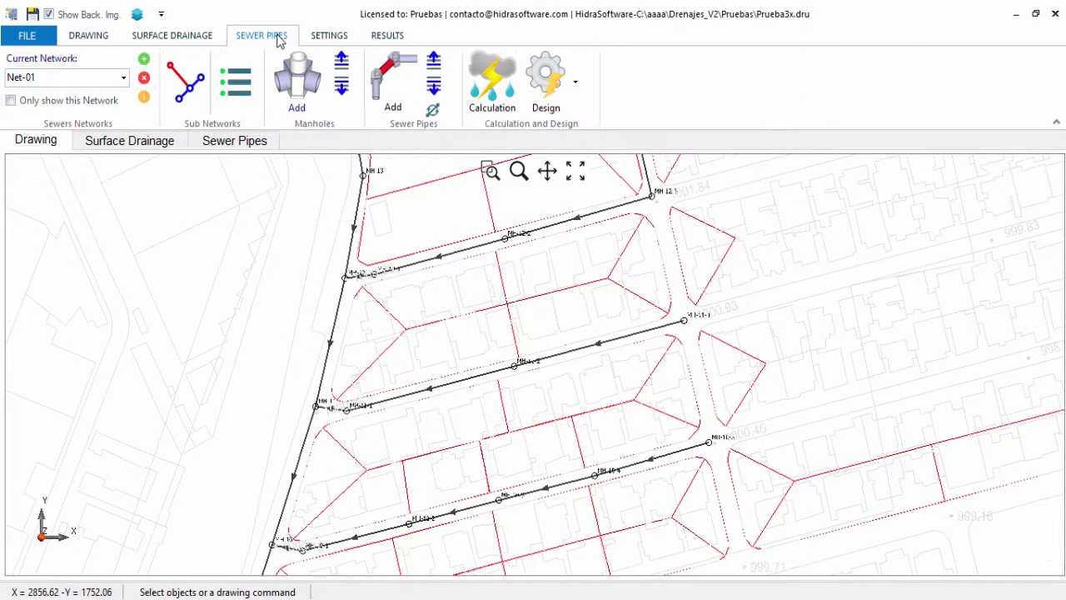
click(243, 143)
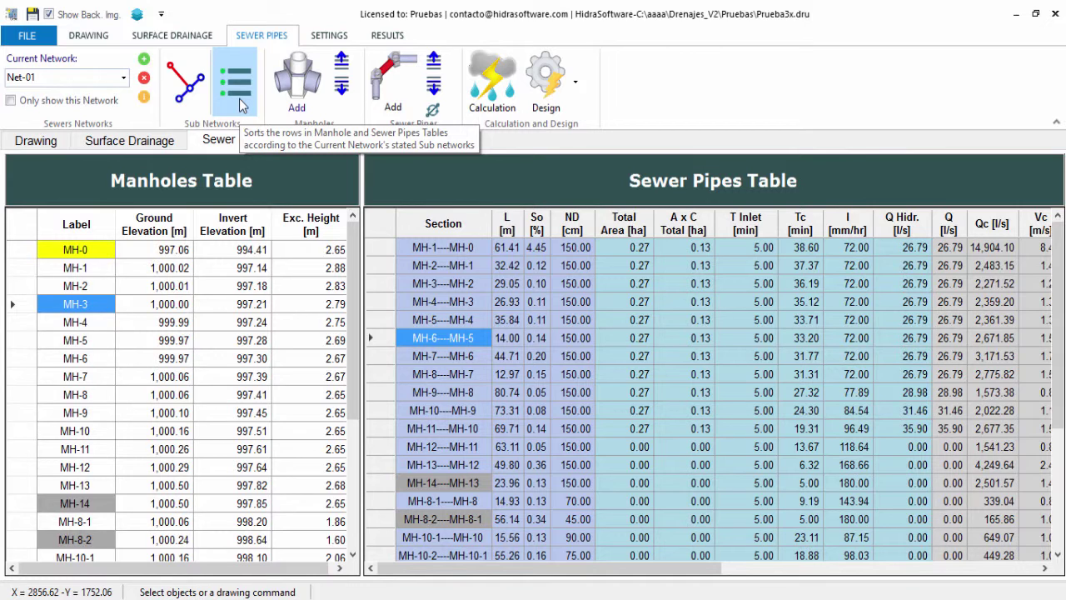
click(239, 98)
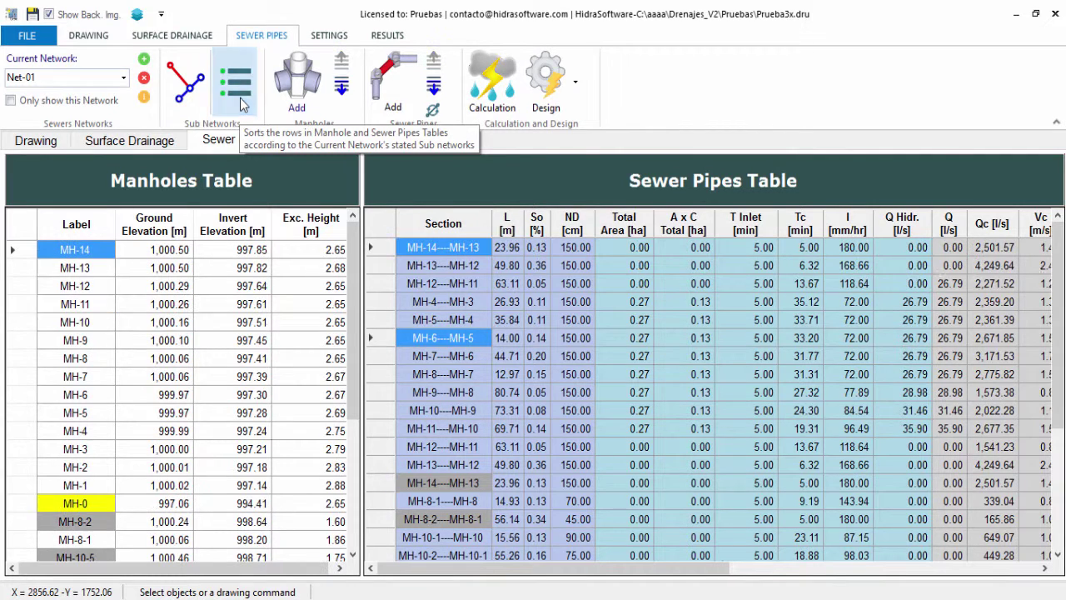
Compare the Main Sewer's assigned sections with the row order in the Sewer Pipes Table, then close the sub network dialog
click(171, 85)
drag(563, 135, 849, 127)
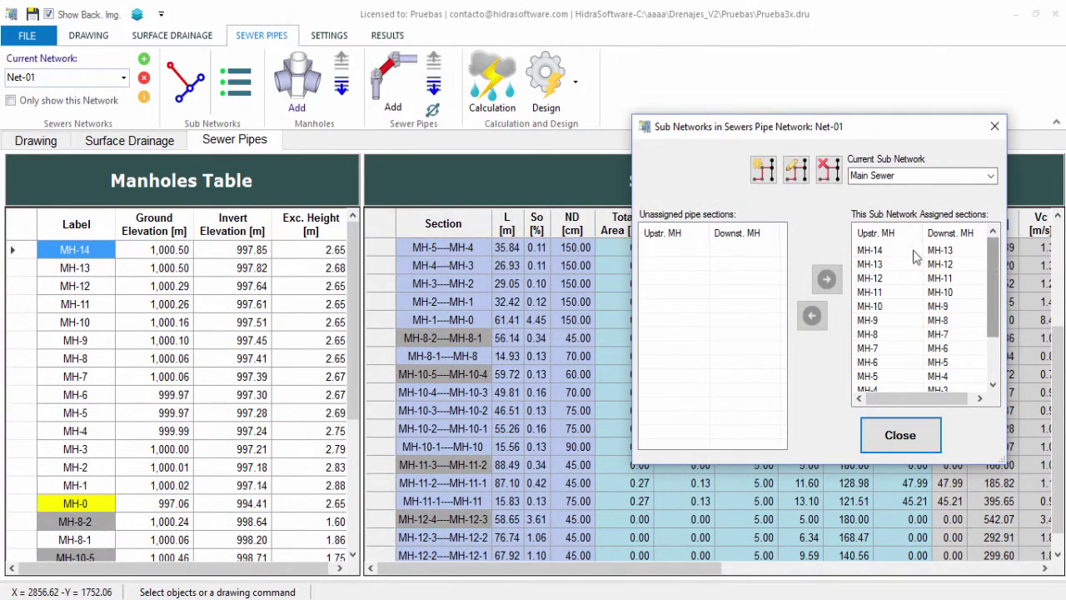
click(901, 434)
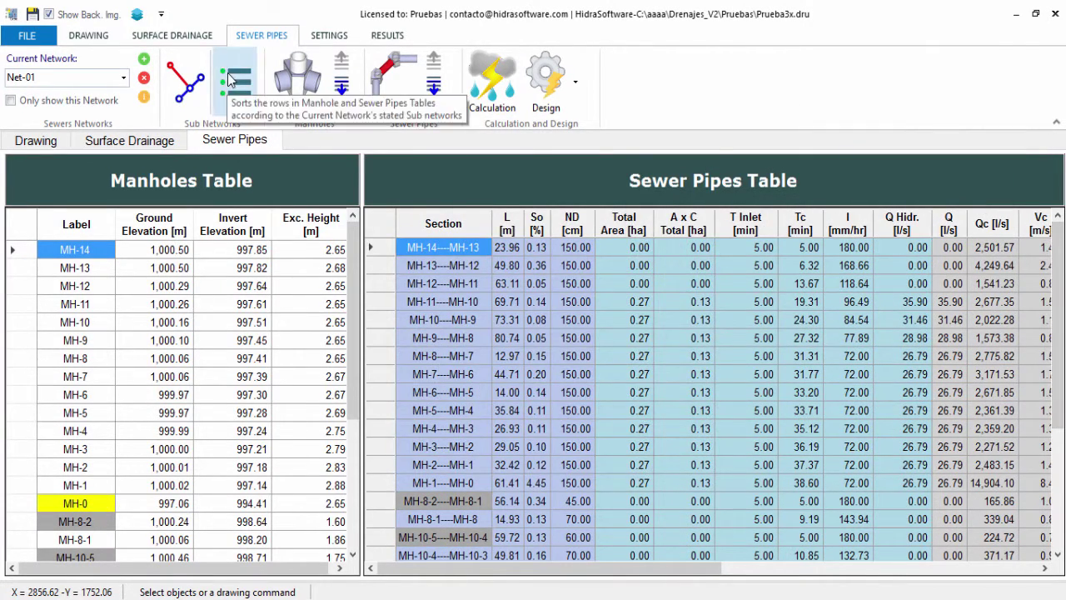
click(185, 84)
drag(591, 129, 813, 136)
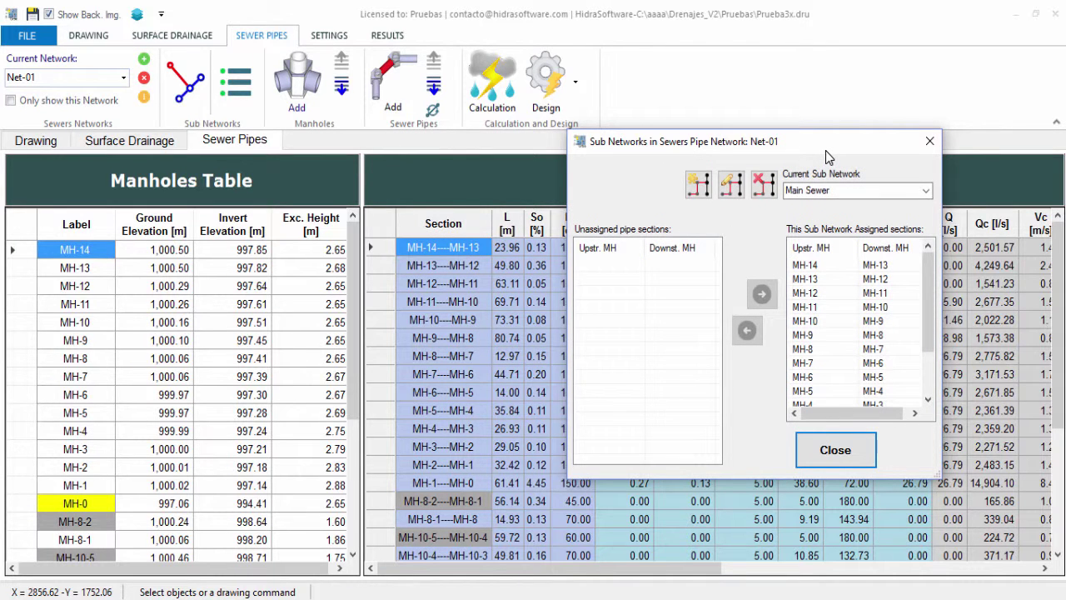
click(836, 454)
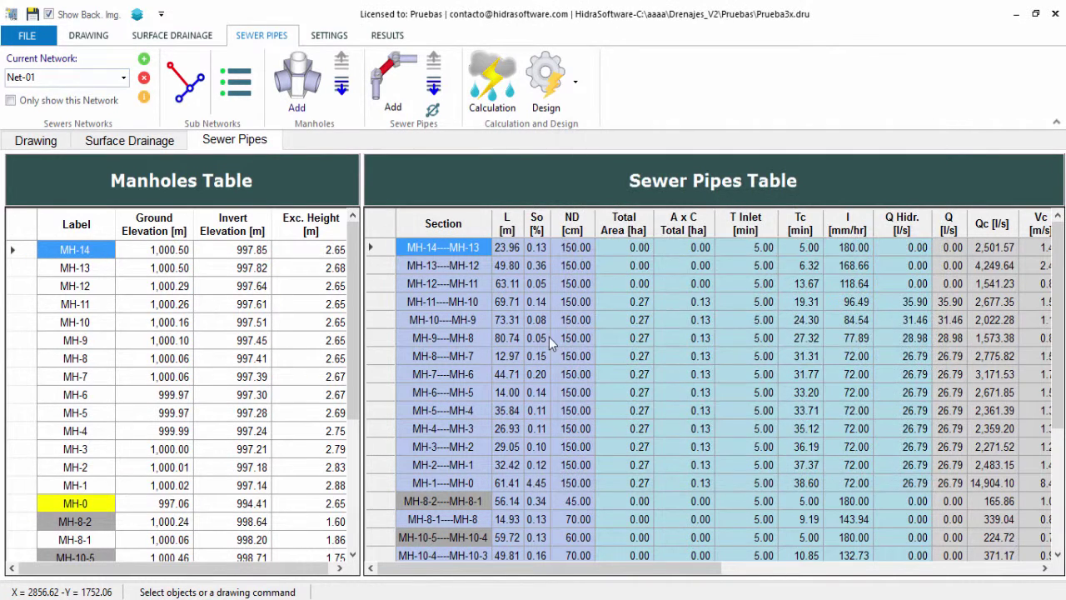
Return to the network drawing, run the Calculation for Net-01 and dismiss its message
click(30, 140)
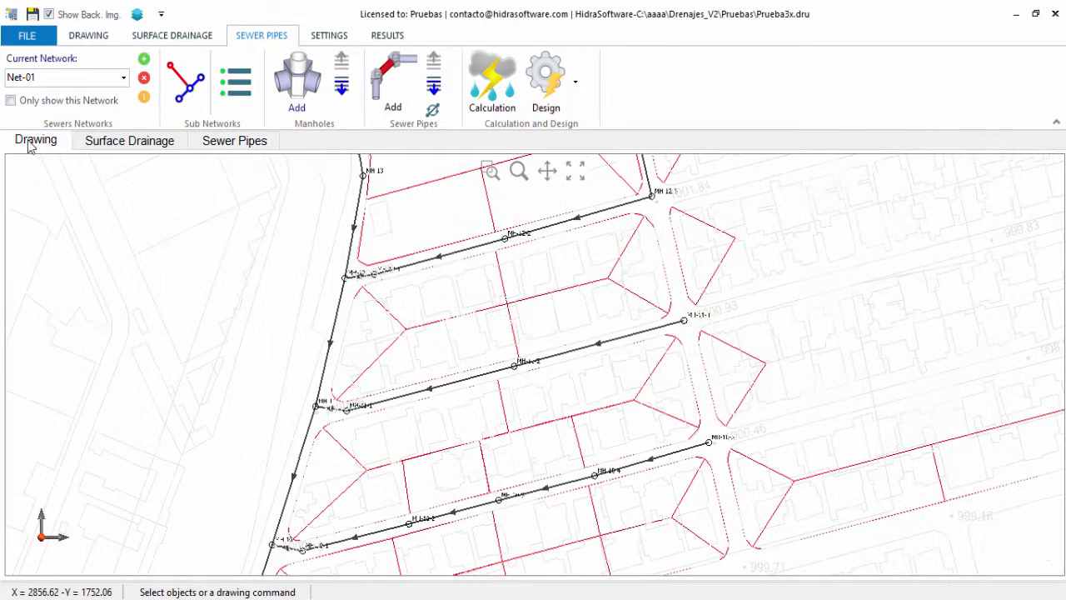
click(480, 106)
click(639, 371)
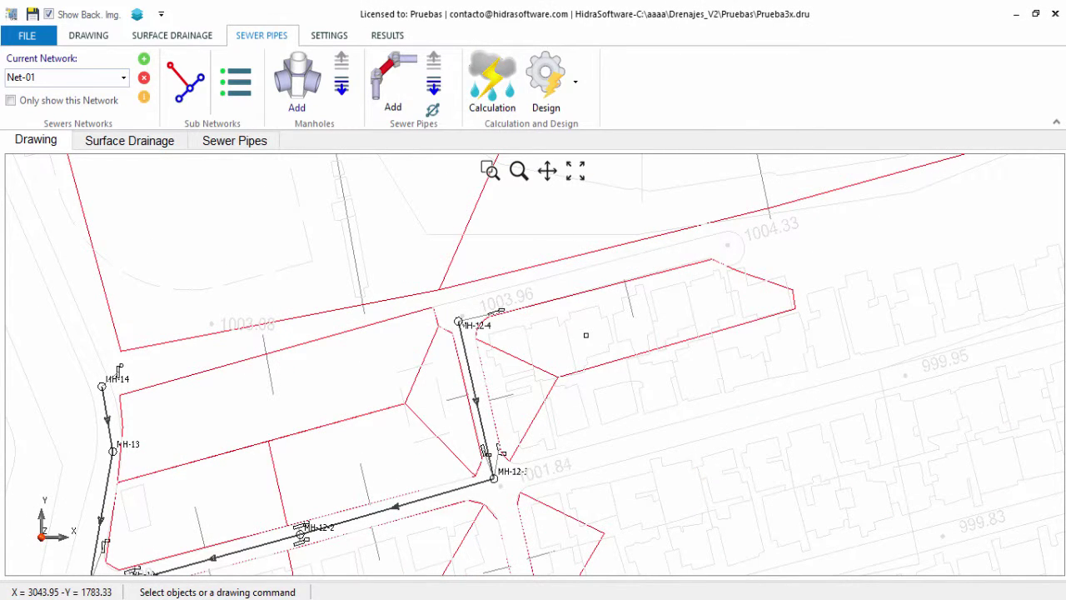
scroll(557, 272, down, 3)
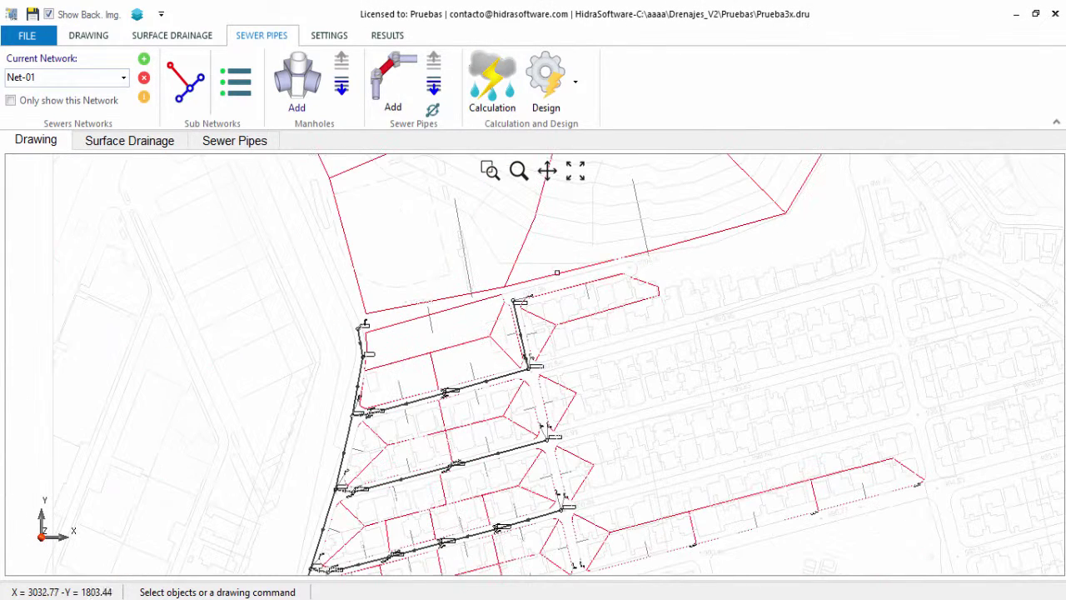
click(494, 83)
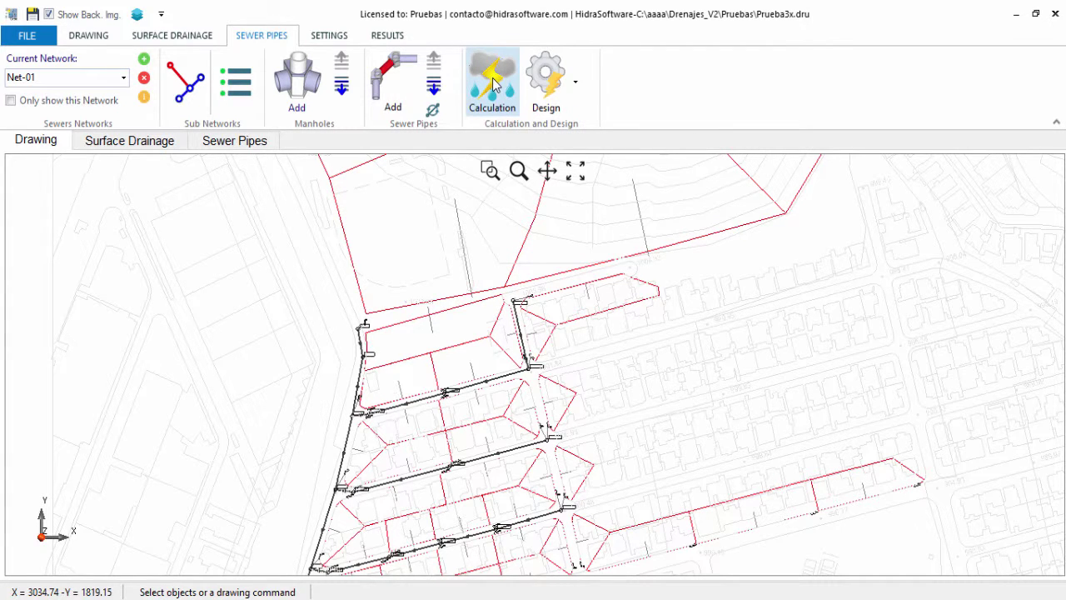
Run the automatic Design of Net-01 with Slopes and Invert Elevations Keeping Diameters and accept the message
scroll(577, 240, up, 3)
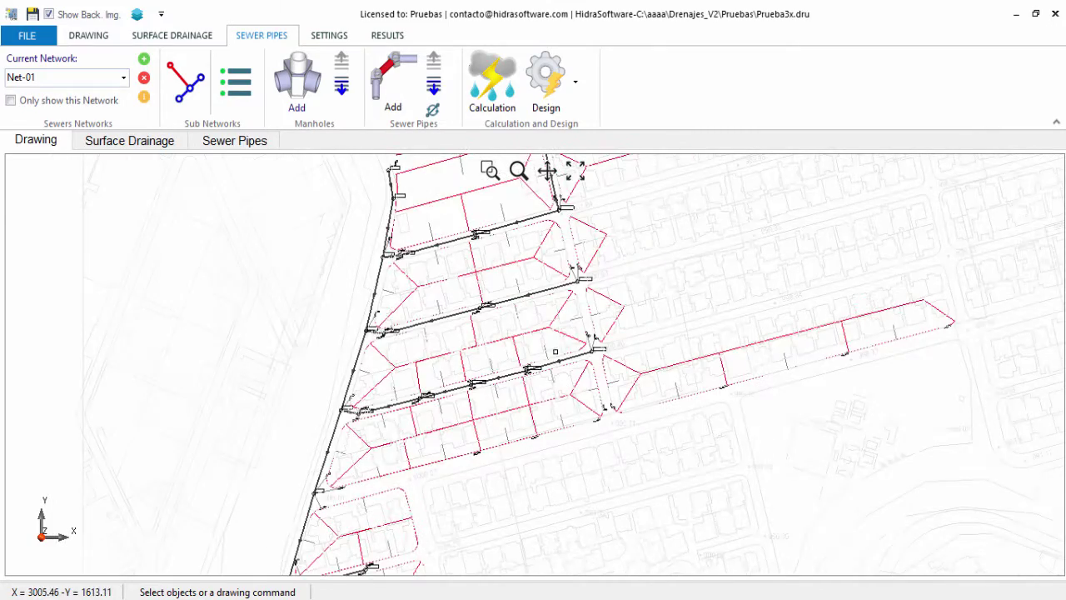
scroll(533, 367, up, 3)
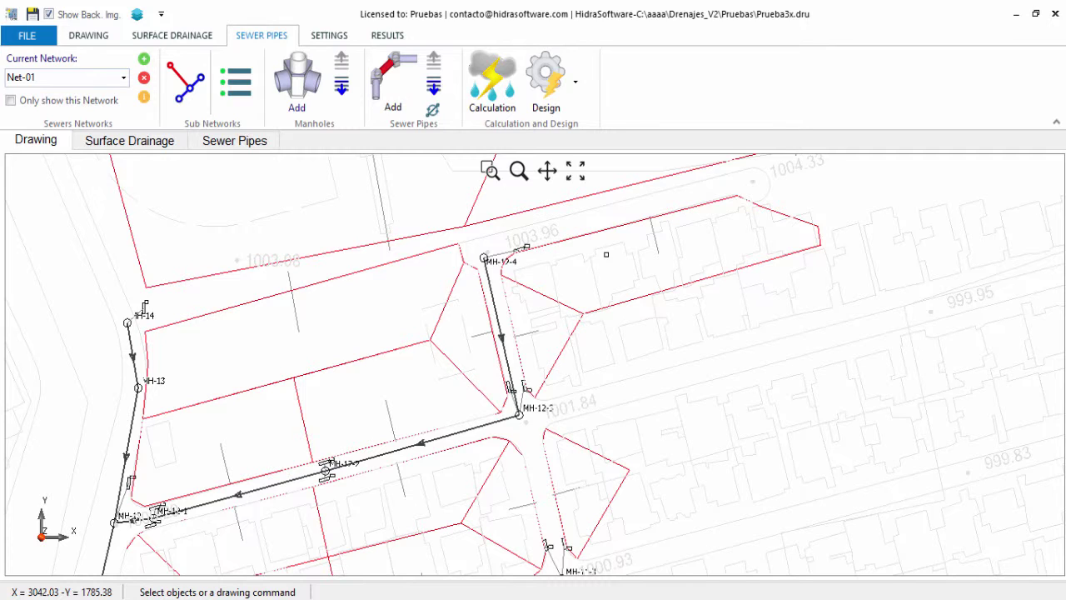
click(576, 84)
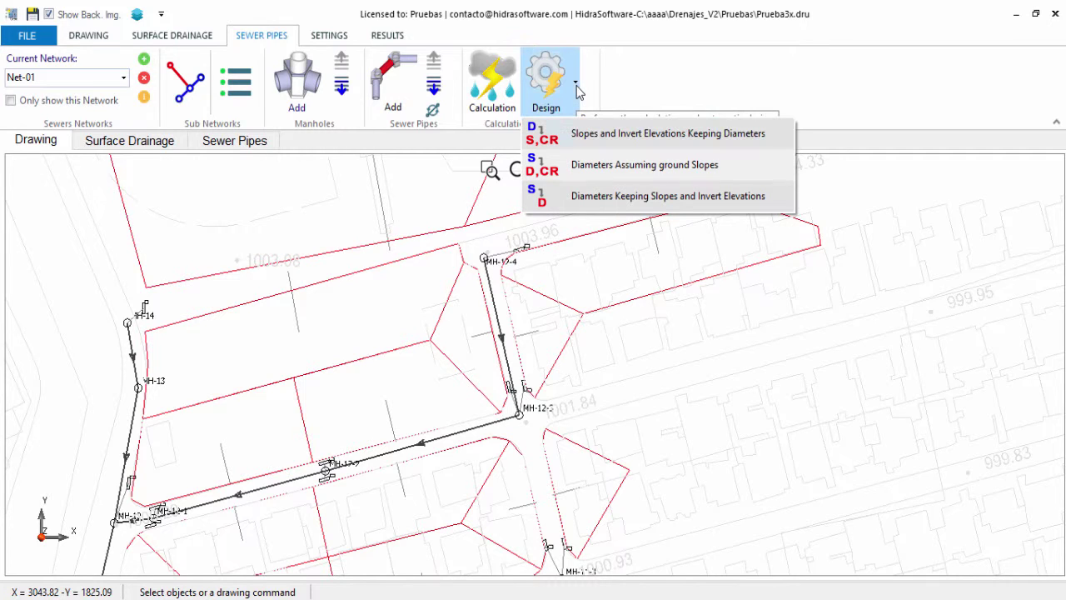
click(644, 148)
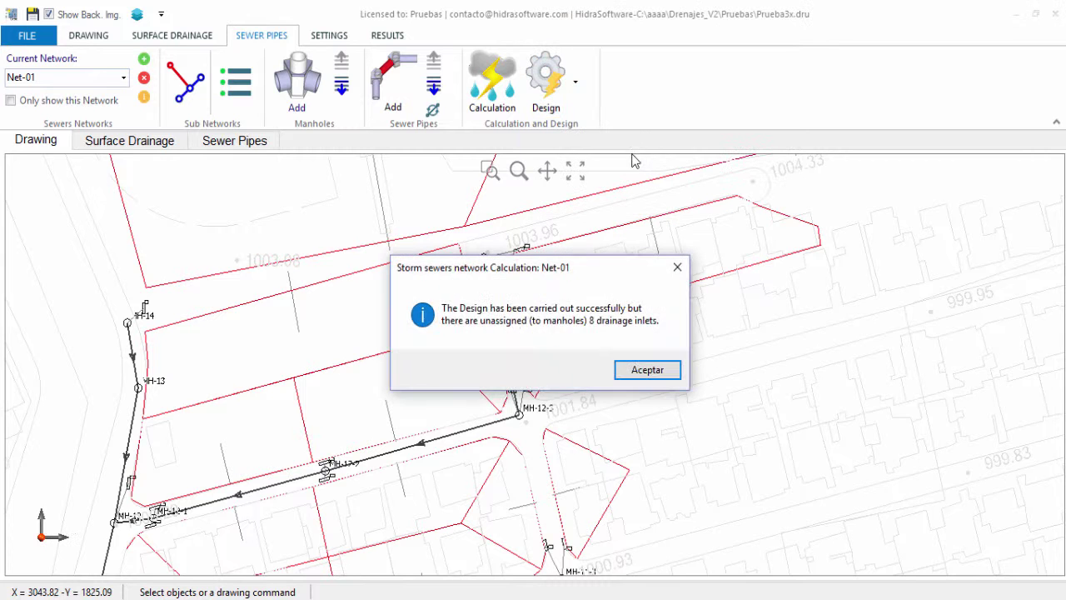
click(641, 368)
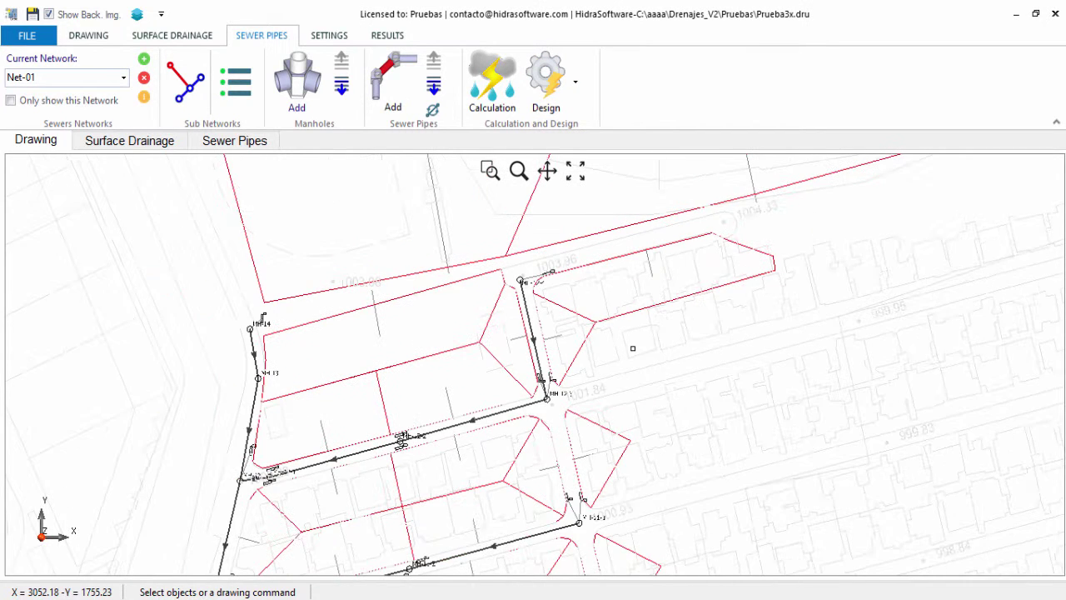
Show the longitudinal profile of the Main Sewer sub network, then close the profile window
click(387, 34)
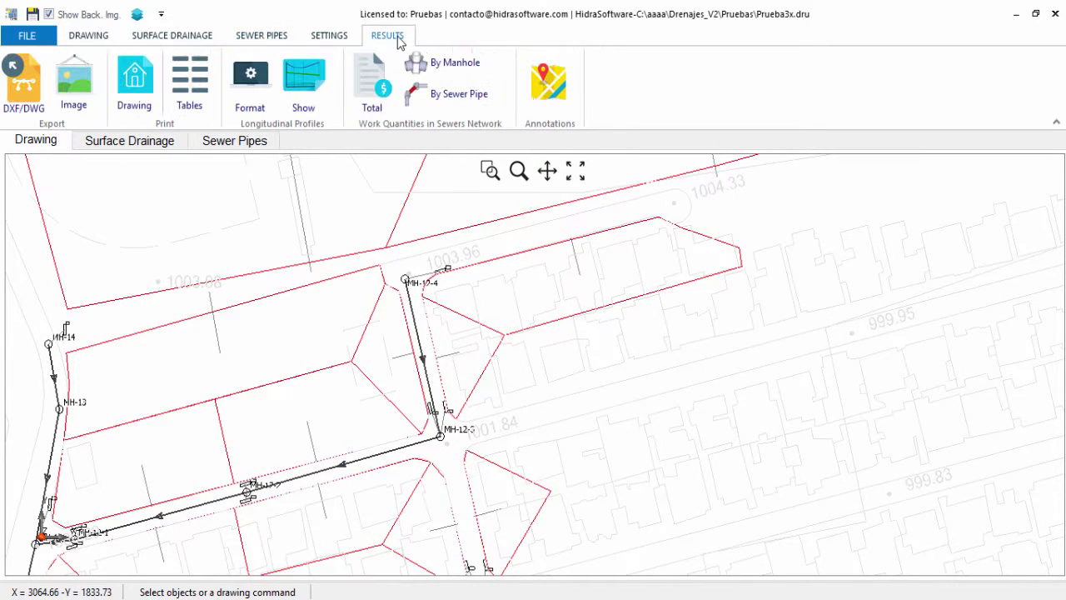
click(303, 83)
click(490, 355)
click(731, 107)
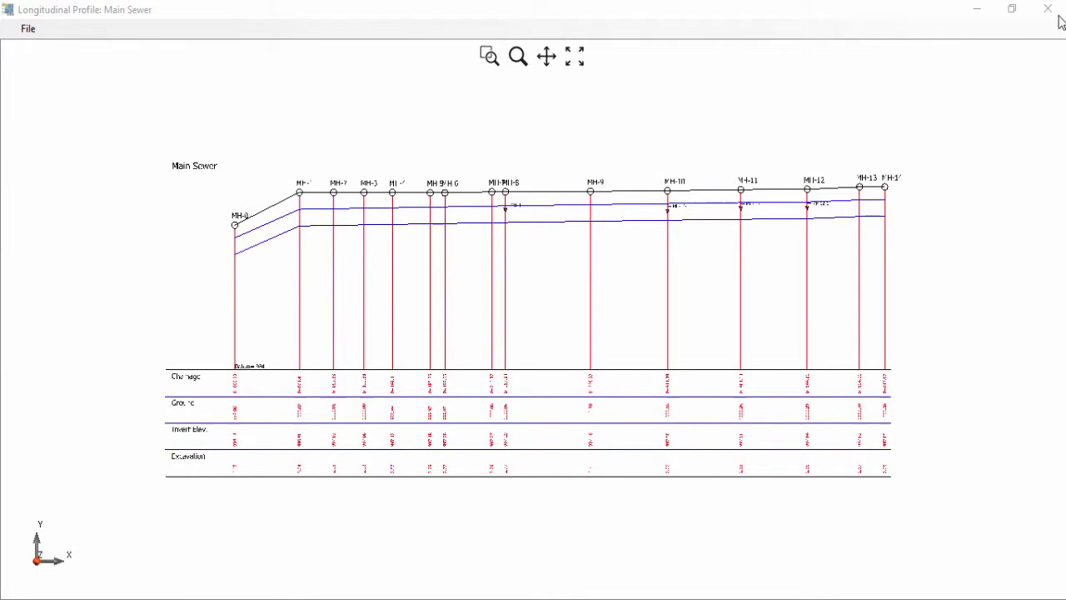
click(1056, 10)
Review the available design criteria and the Calculation & Design values in the General Settings, then discard the settings dialog
click(279, 37)
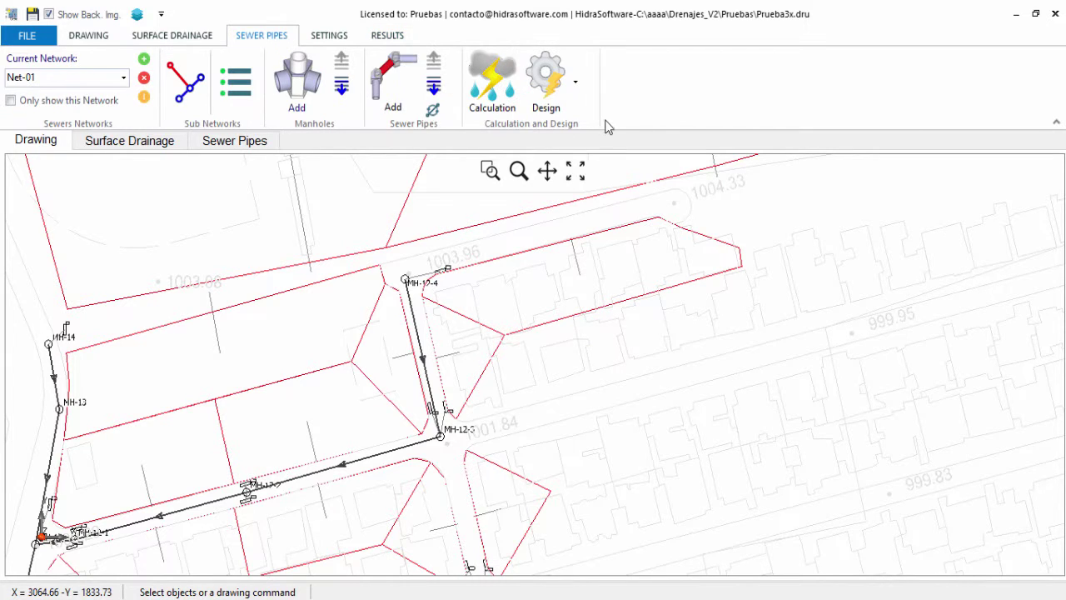
click(578, 107)
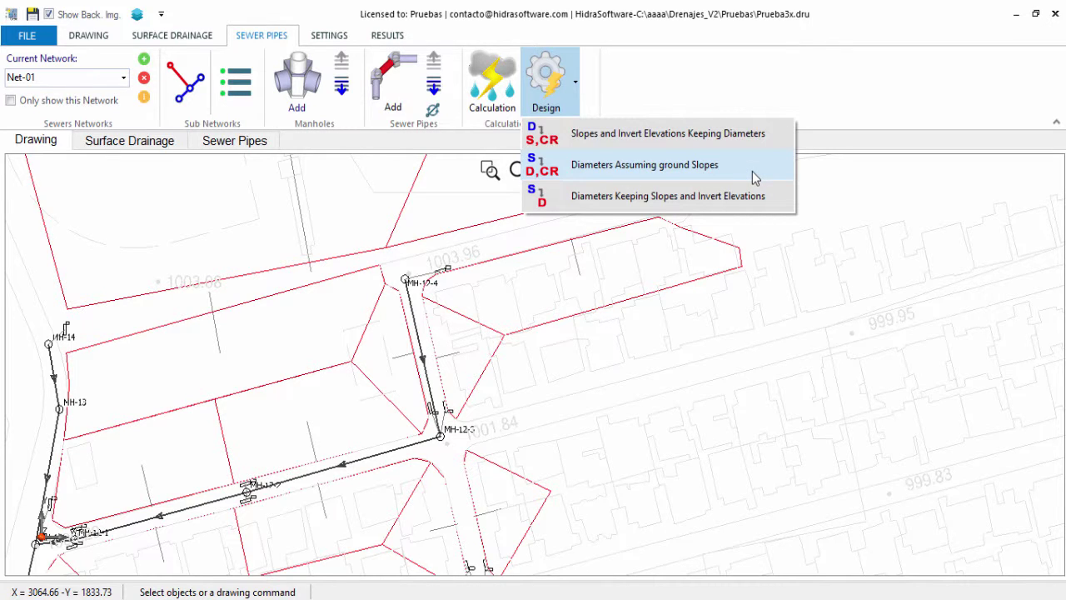
click(803, 79)
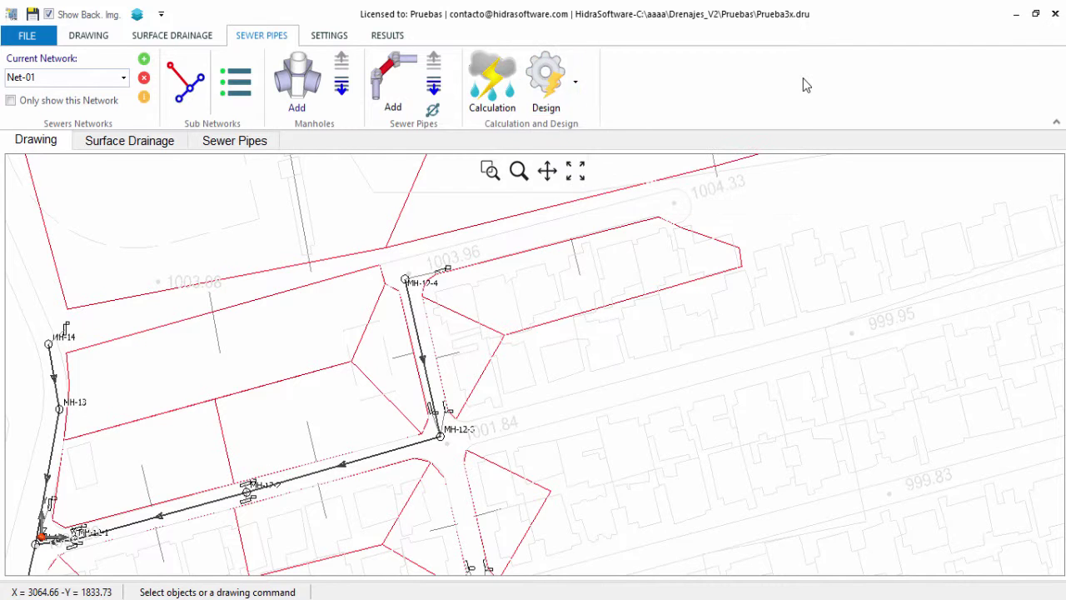
click(337, 42)
click(281, 74)
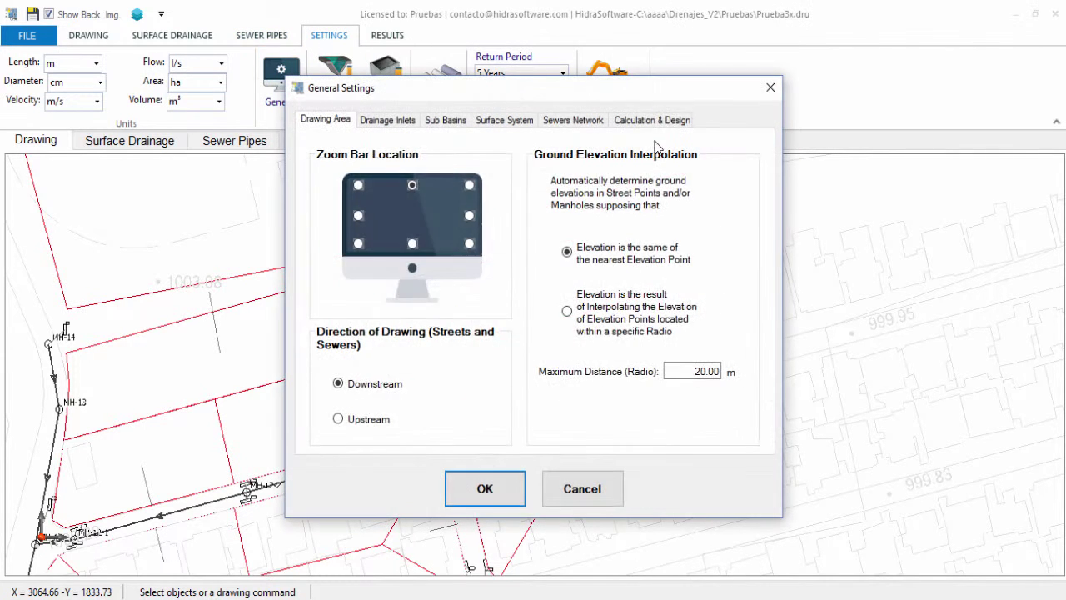
click(654, 119)
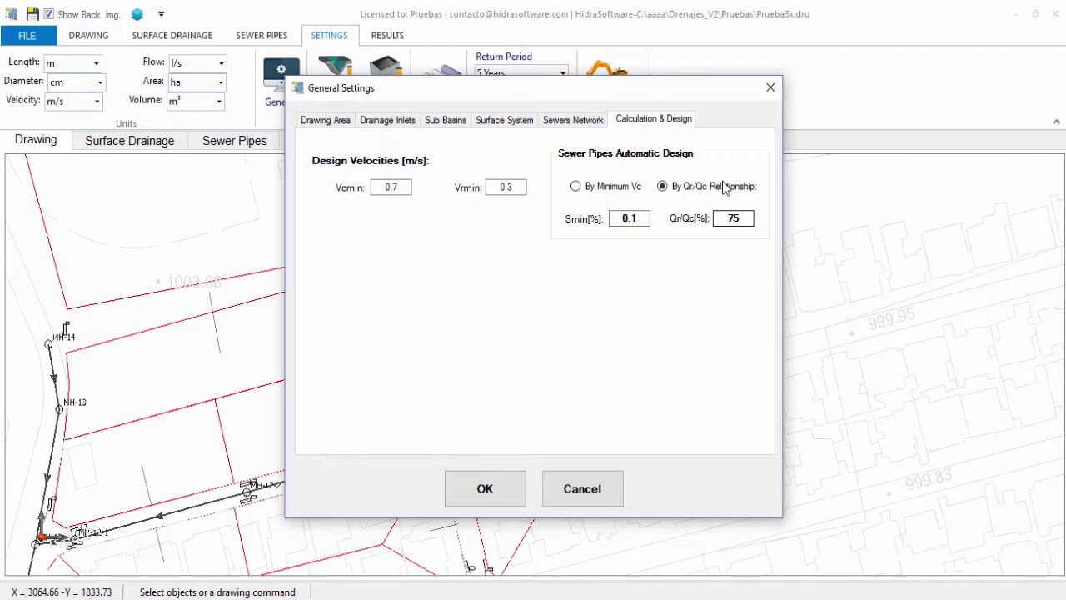
click(587, 498)
Run the automatic Design of Net-01 with Diameters Assuming ground Slopes and accept the message
click(265, 38)
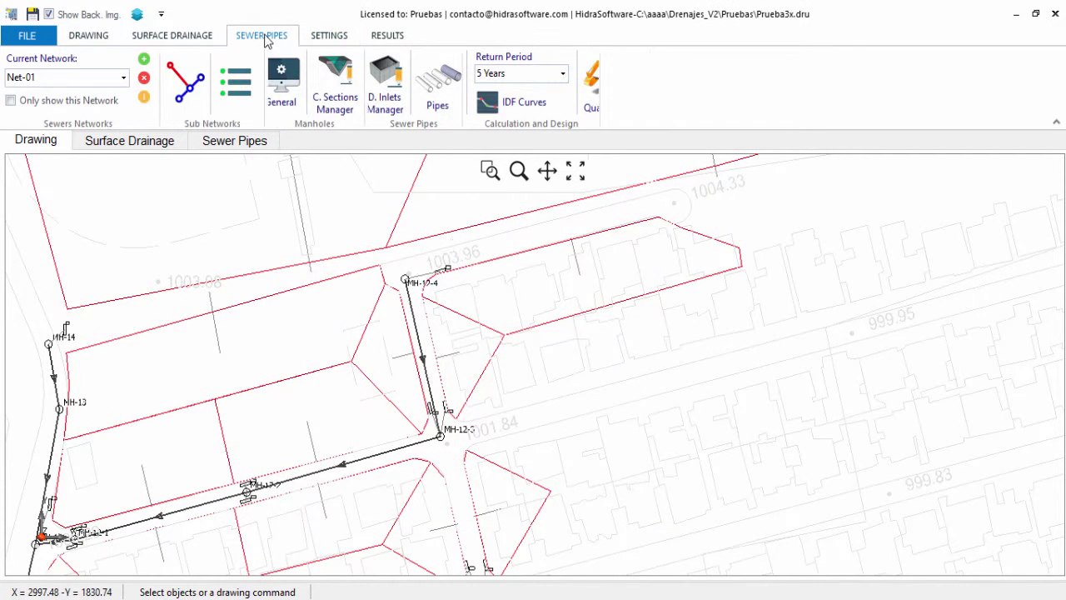
click(579, 96)
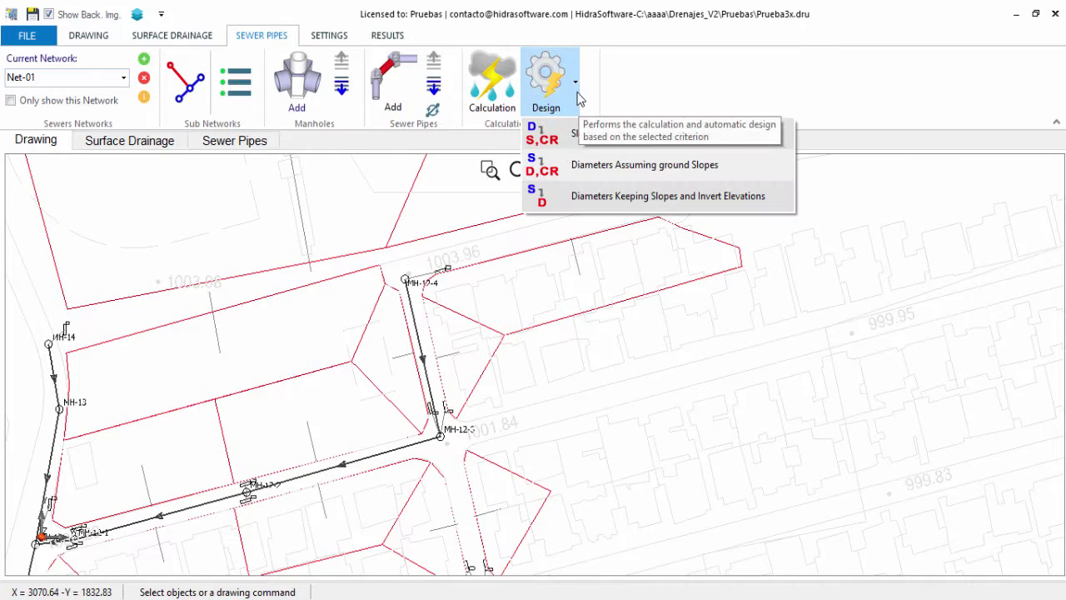
click(635, 167)
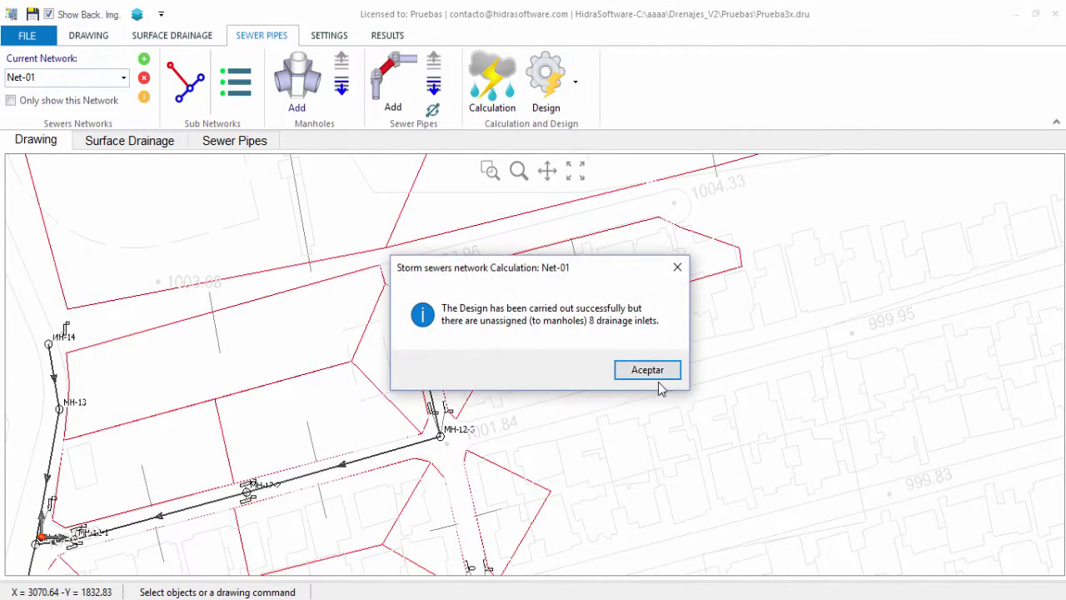
click(658, 372)
Inspect the redesigned Main Sewer's longitudinal profile closely around MH-0 to MH-6, then close its window
scroll(470, 399, up, 1)
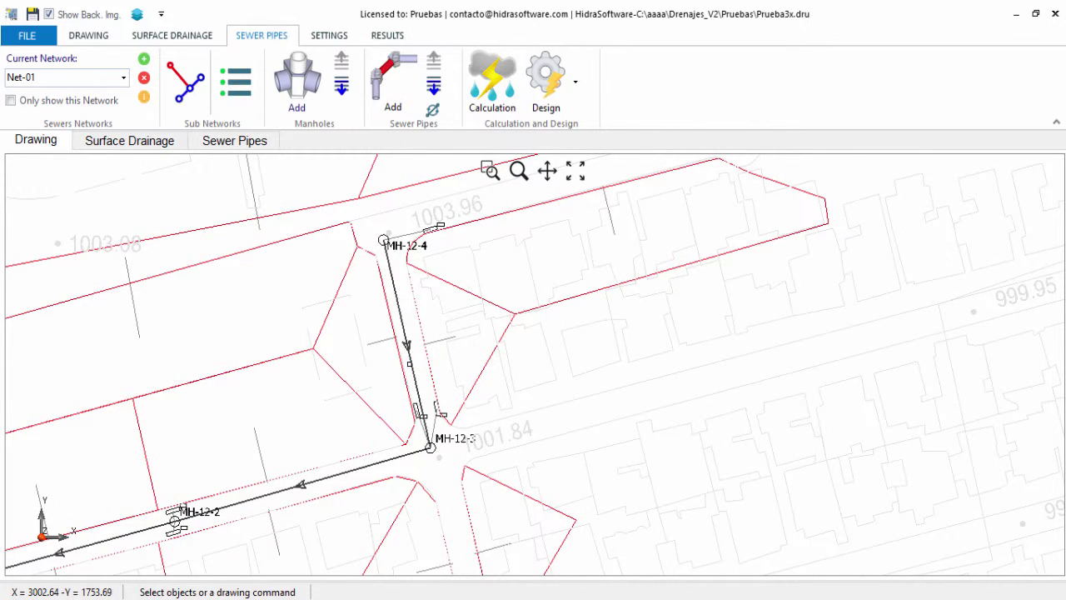
click(387, 35)
click(303, 83)
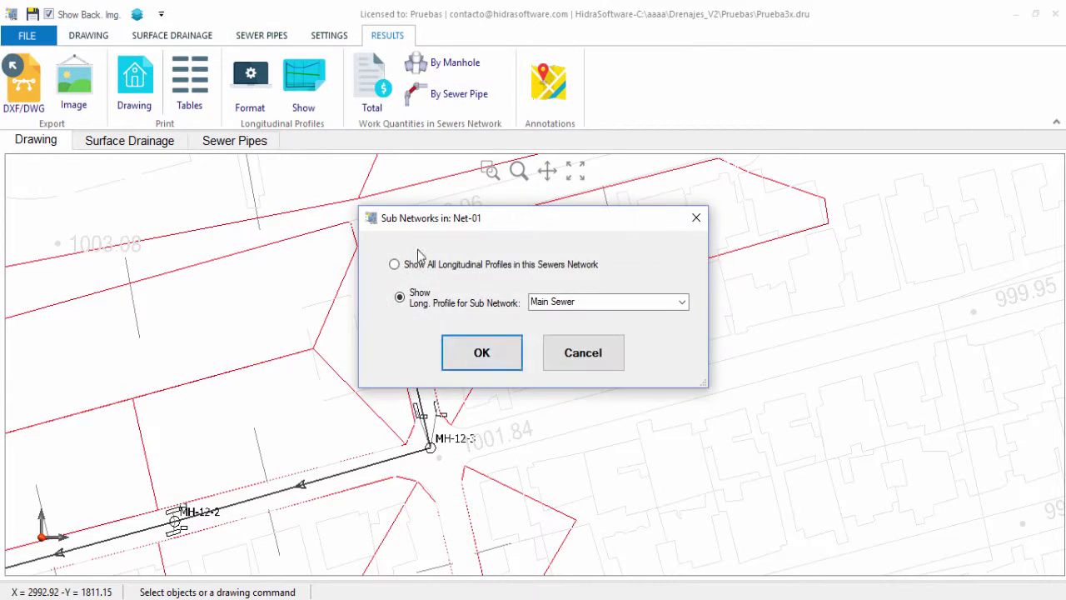
click(482, 353)
click(728, 105)
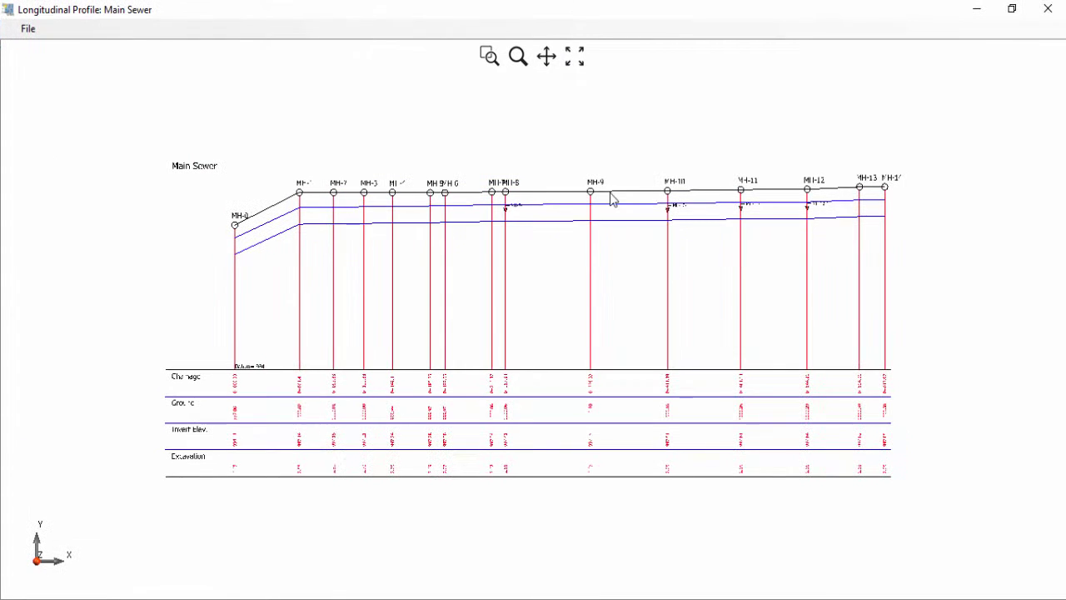
scroll(250, 183, up, 3)
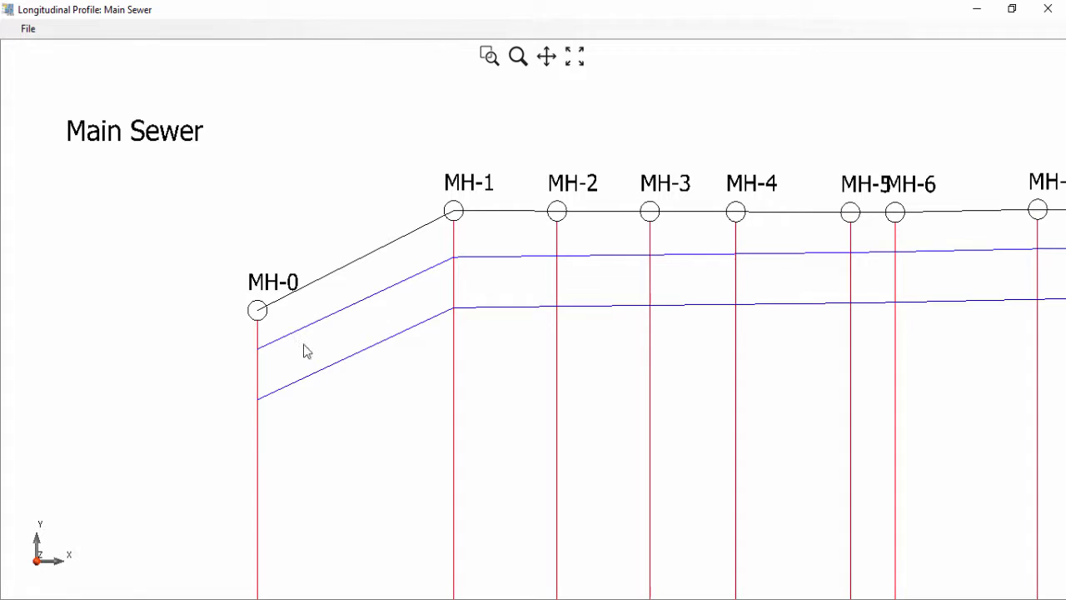
scroll(271, 255, down, 1)
scroll(506, 227, down, 2)
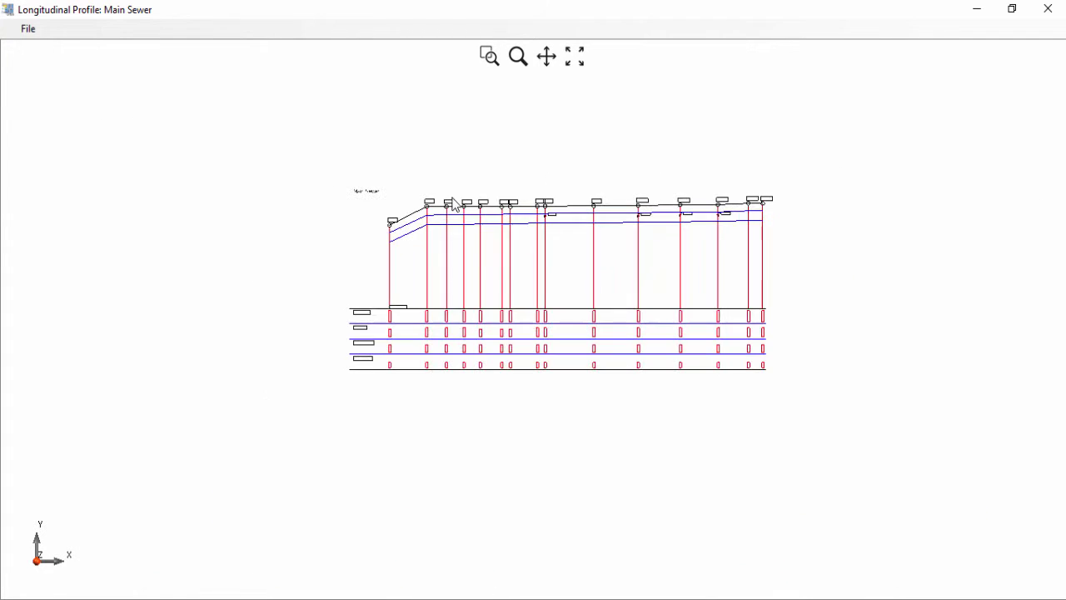
scroll(740, 219, up, 2)
click(1048, 9)
Show the longitudinal profile of sub network Sewer 11, examine its pipes between MH-11 and MH-11-3, and close the window
click(303, 83)
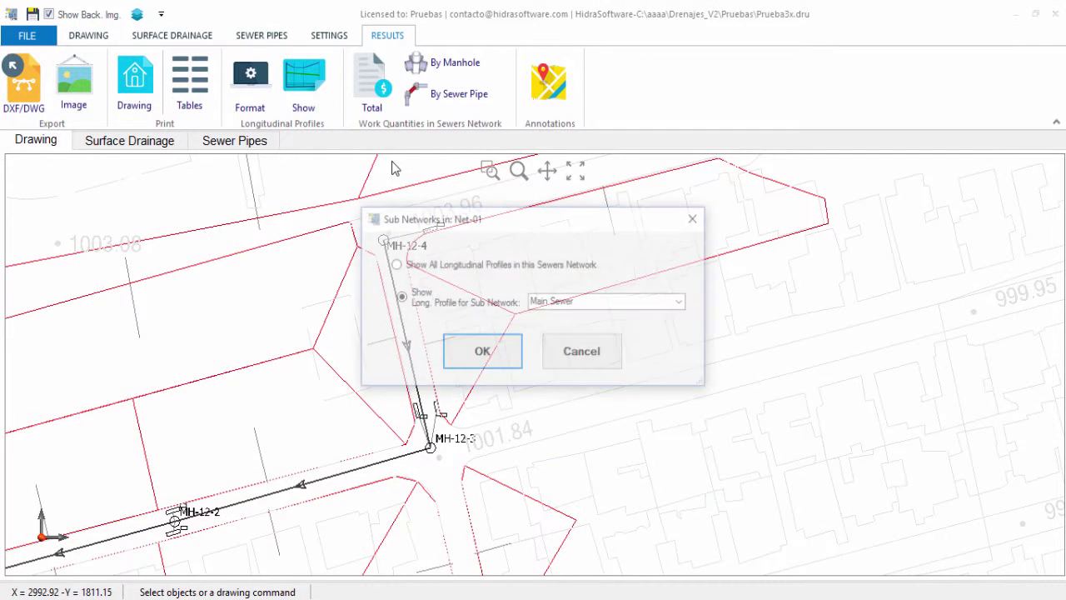
click(683, 302)
click(558, 317)
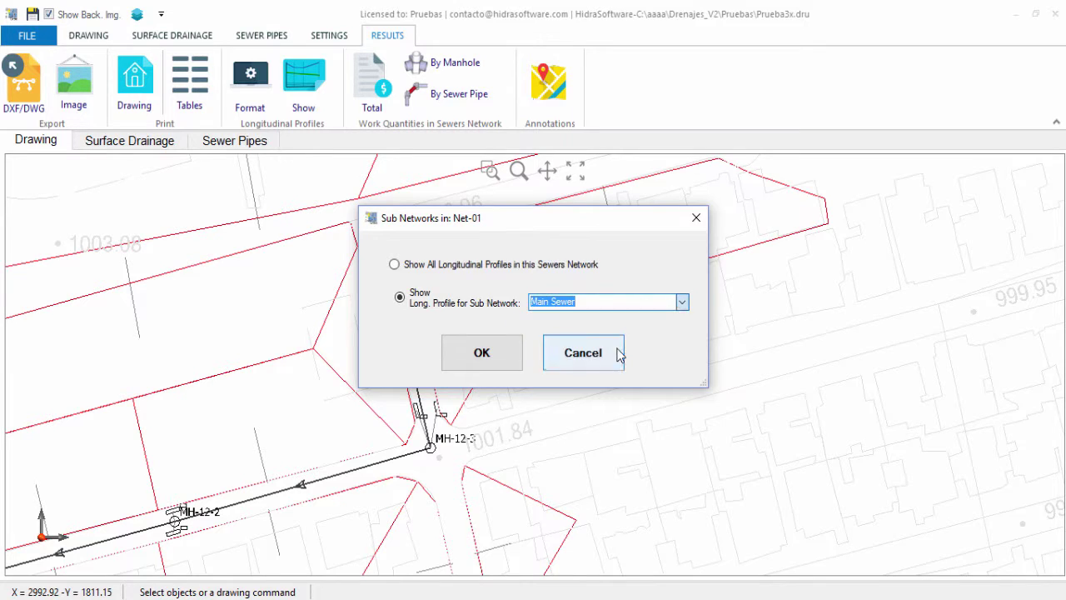
click(496, 354)
click(724, 106)
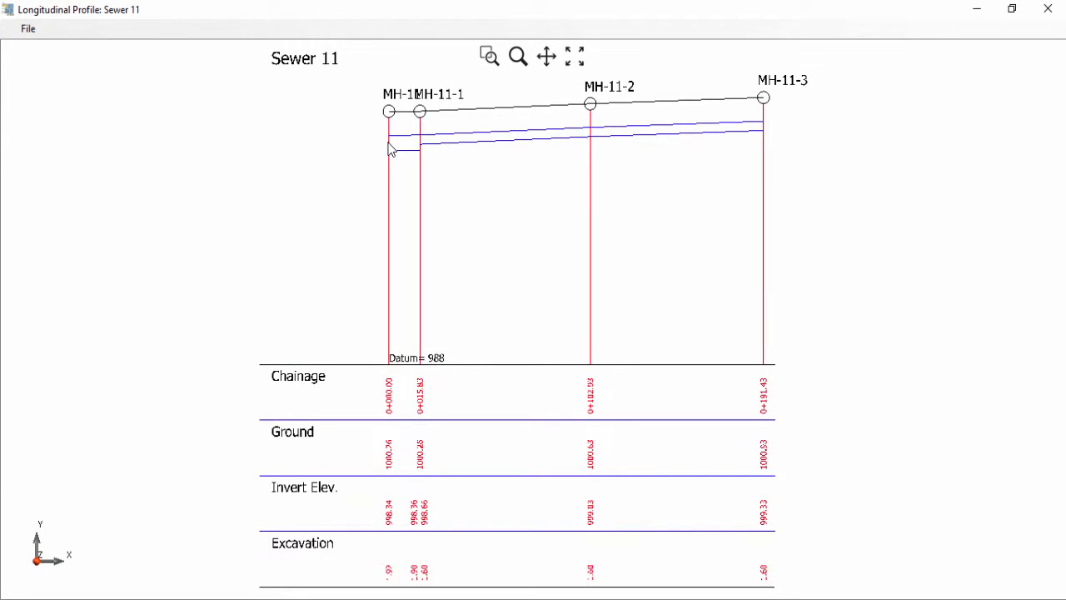
scroll(474, 543, up, 1)
scroll(517, 410, down, 2)
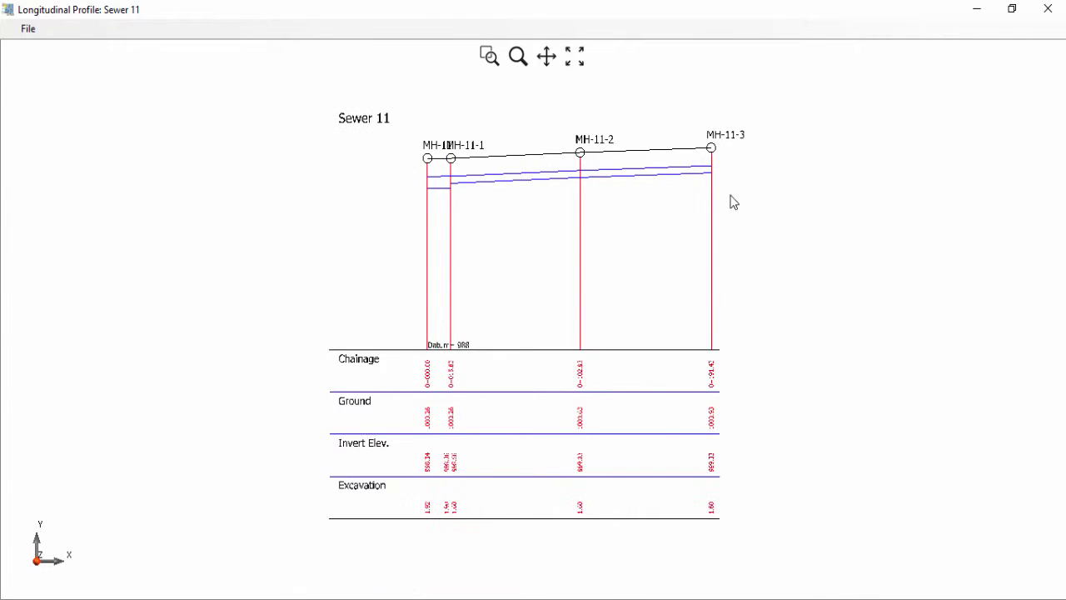
scroll(746, 158, up, 2)
click(1048, 8)
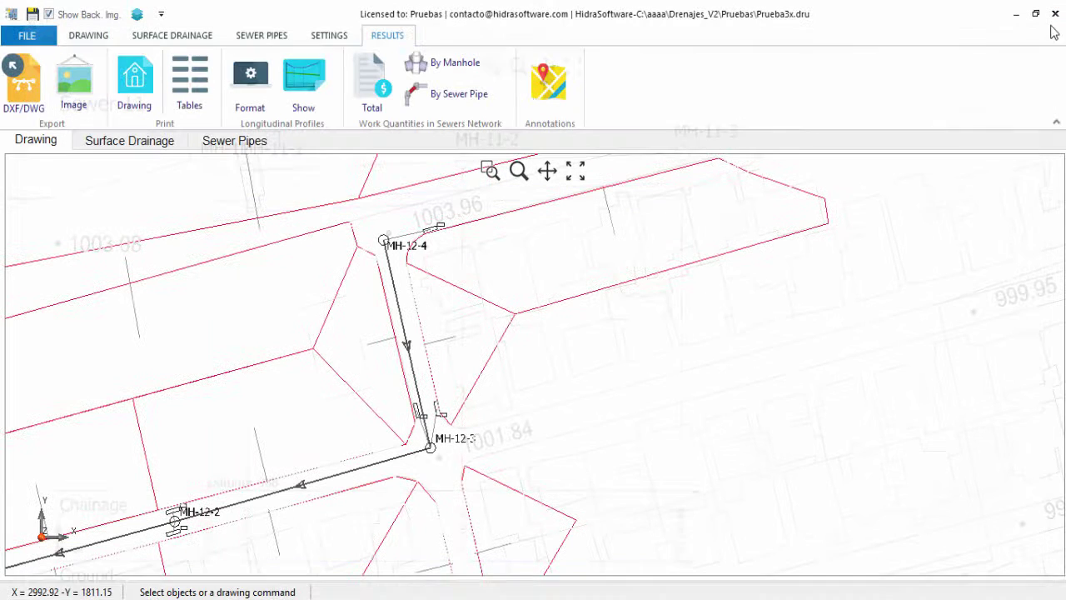
scroll(674, 264, down, 2)
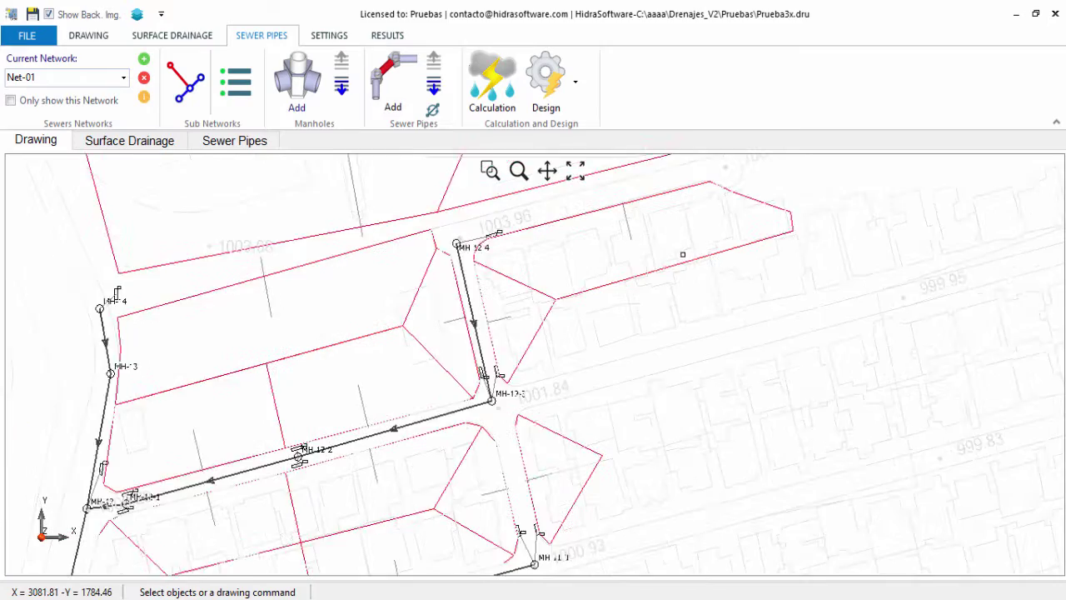
scroll(758, 250, up, 2)
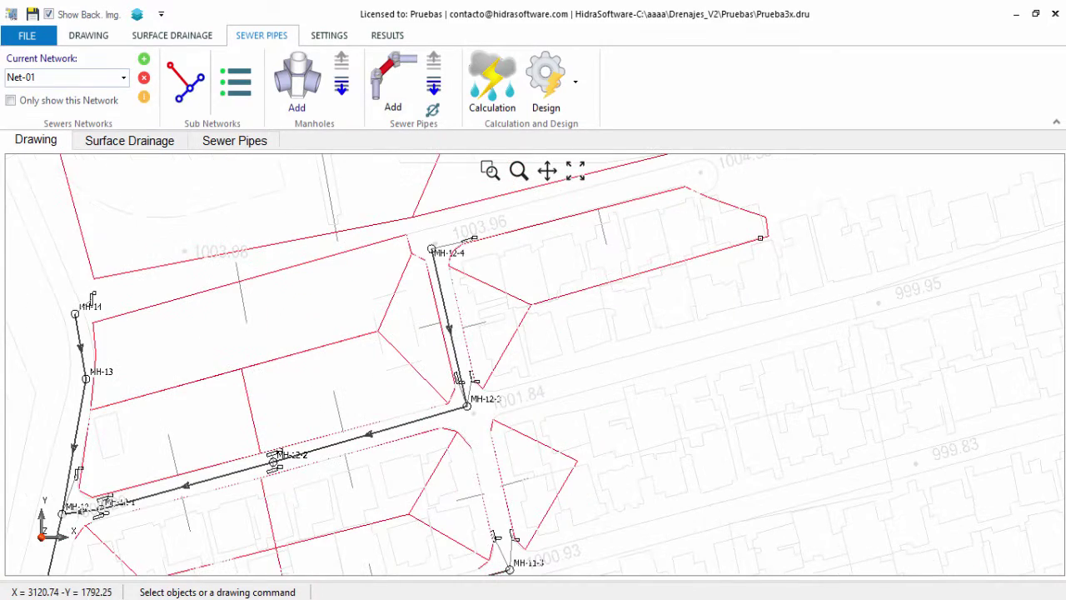
click(233, 141)
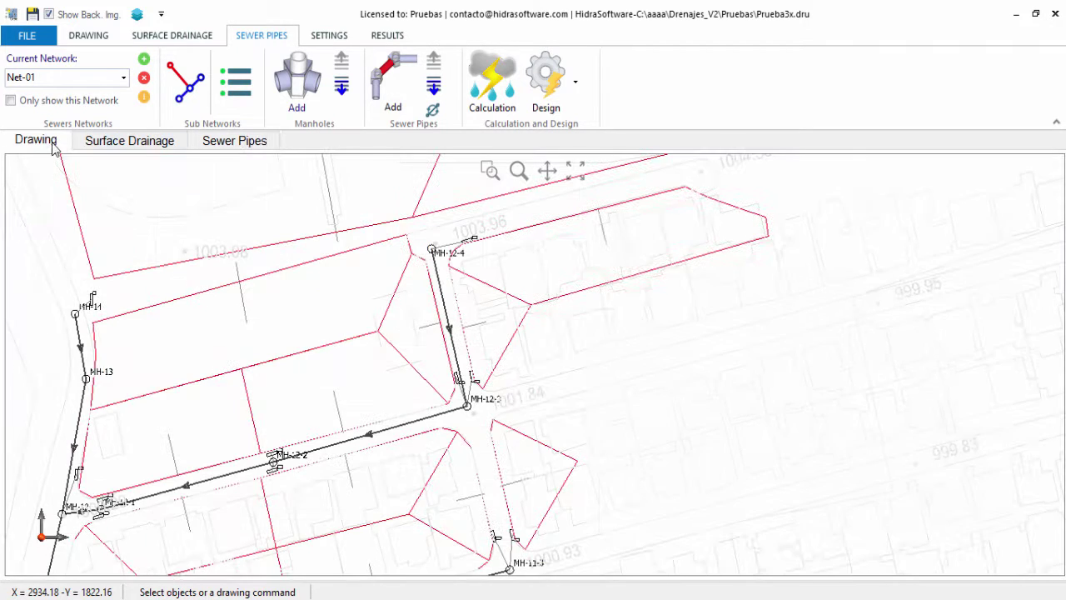
click(50, 142)
click(576, 106)
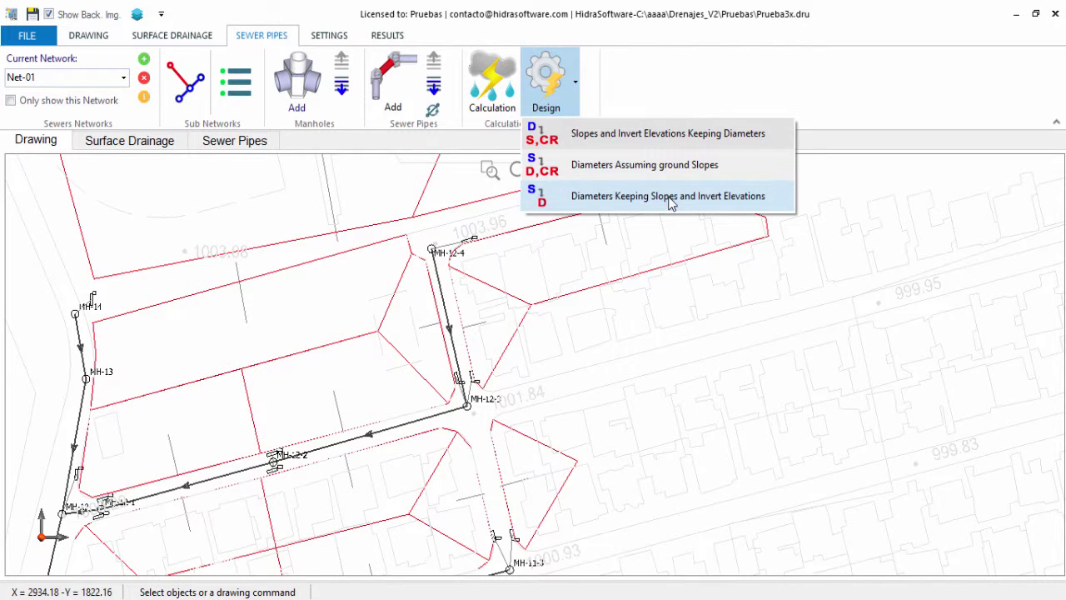
click(683, 90)
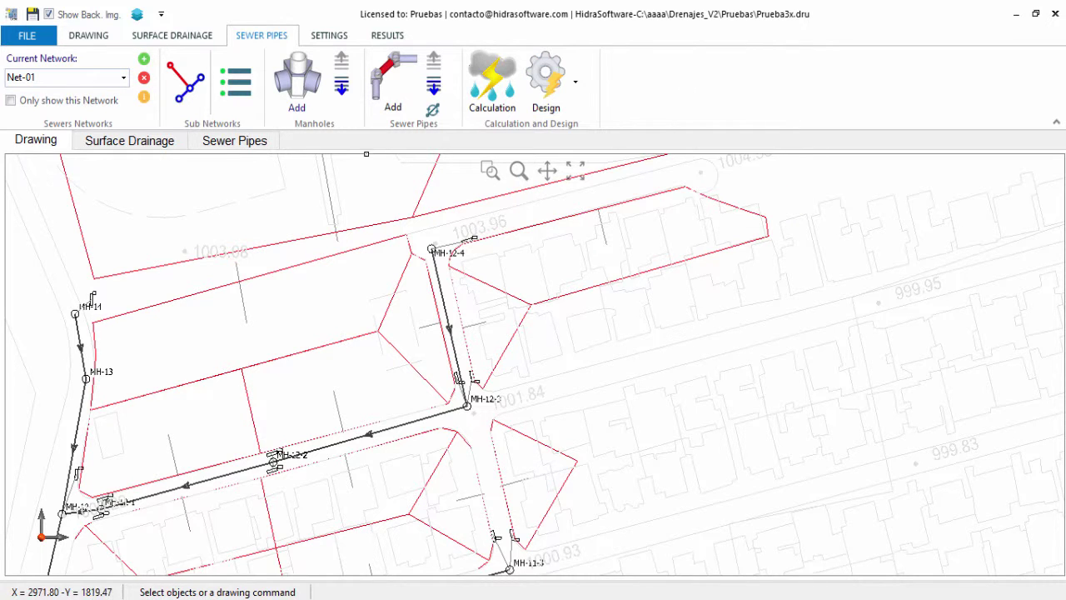
Compare the diameters of the Class I Concrete and Class IV Concrete libraries in the project's pipes library manager, then close it
click(345, 40)
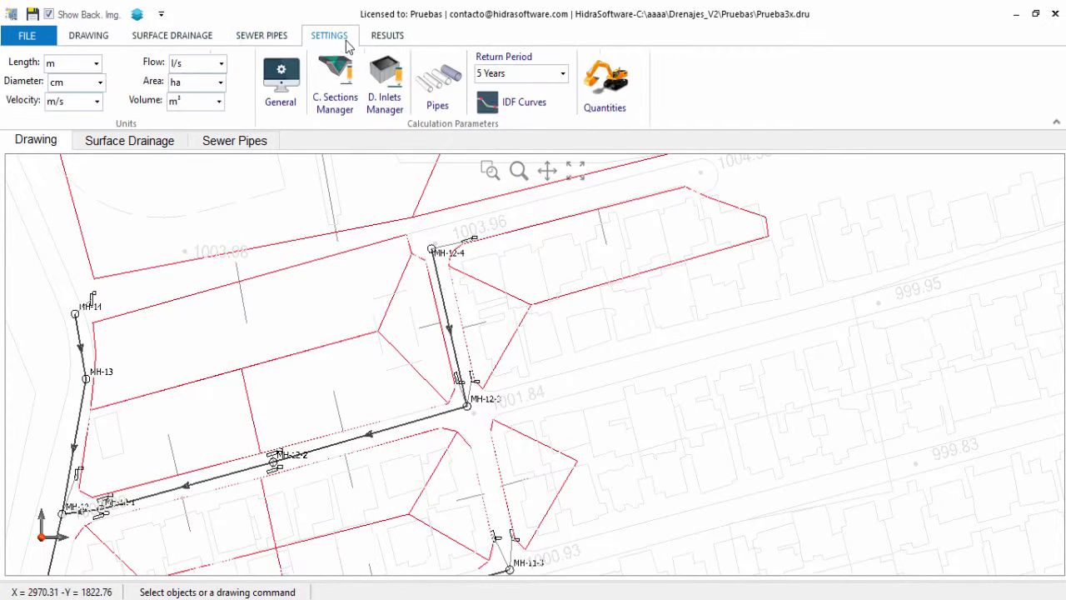
click(457, 108)
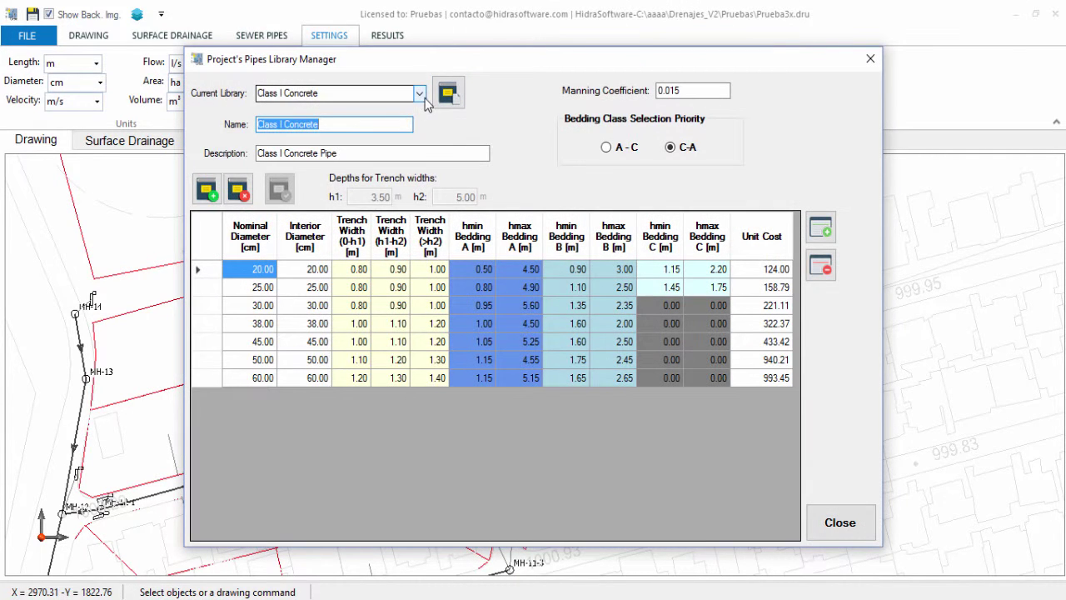
click(421, 95)
click(290, 119)
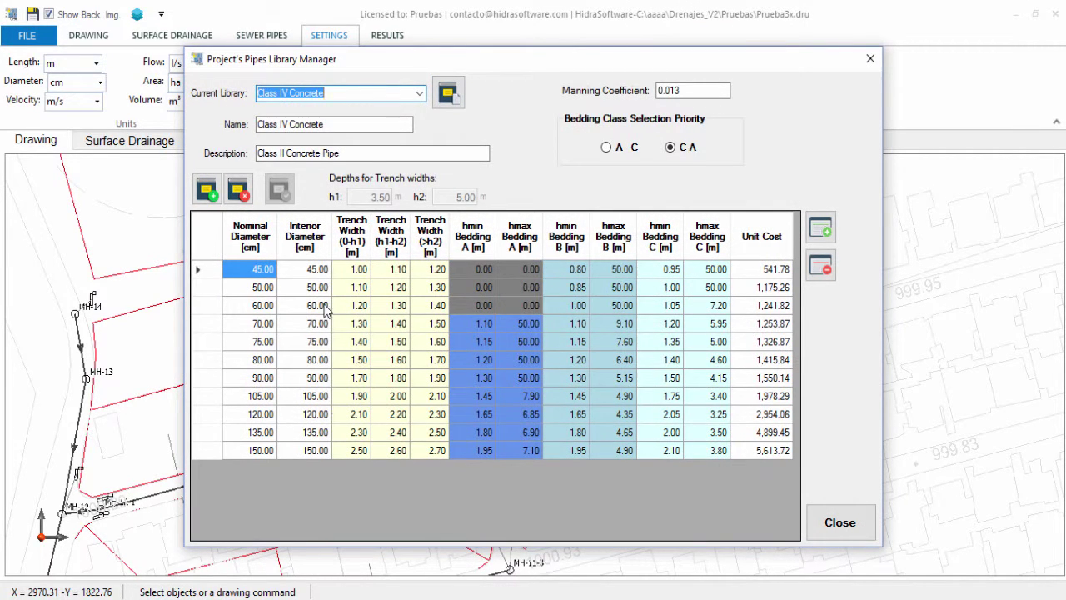
click(421, 93)
click(290, 107)
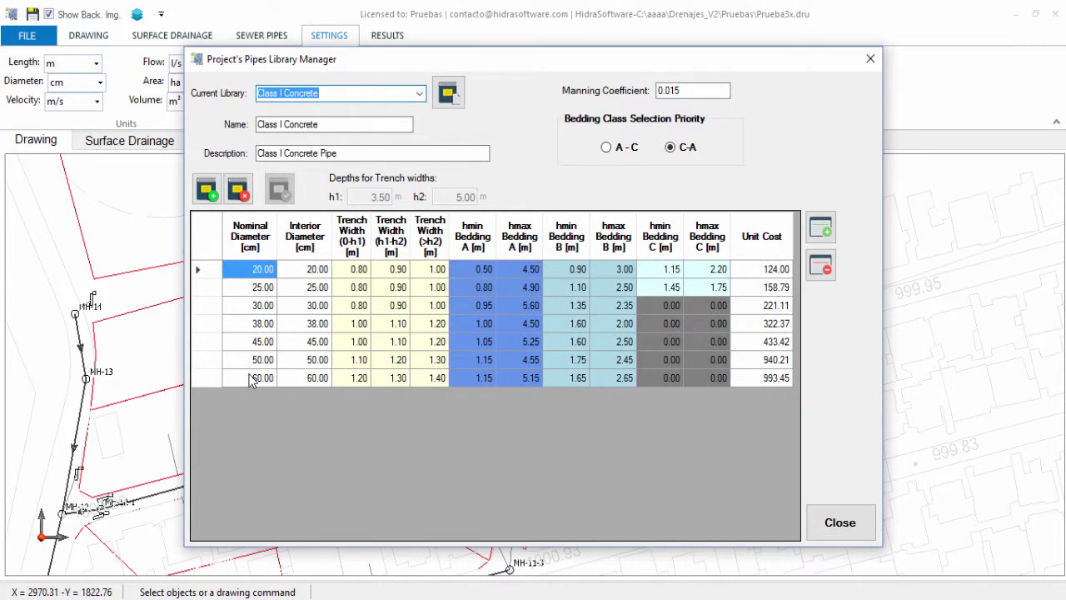
click(840, 522)
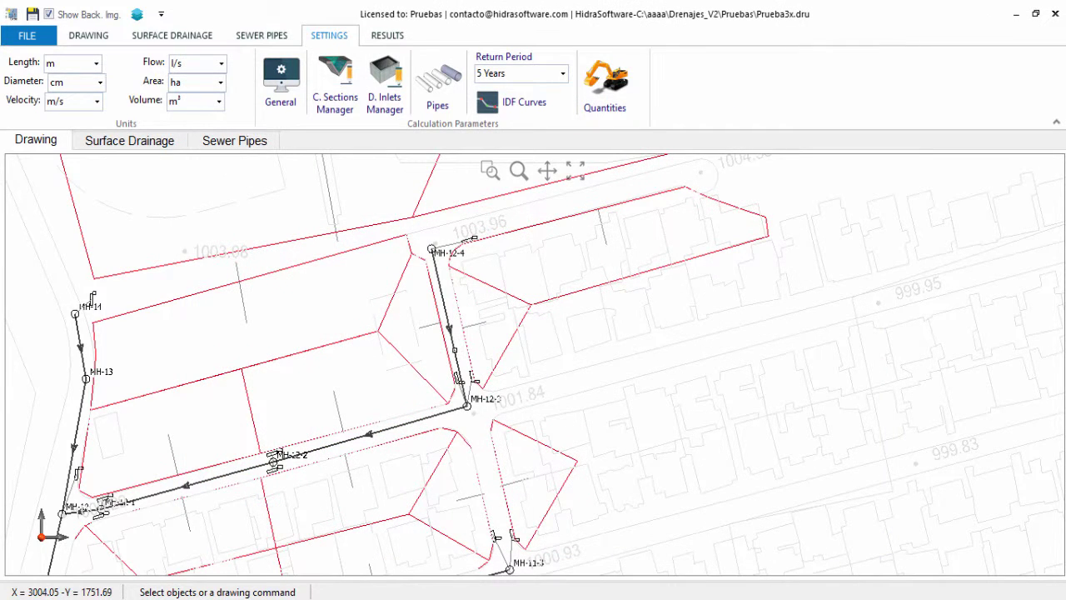
Check the pipes library used by sewer pipe MH-12-3 to MH-12-4 without changing it, then review the Class IV Concrete nominal diameters in the library manager
double_click(460, 360)
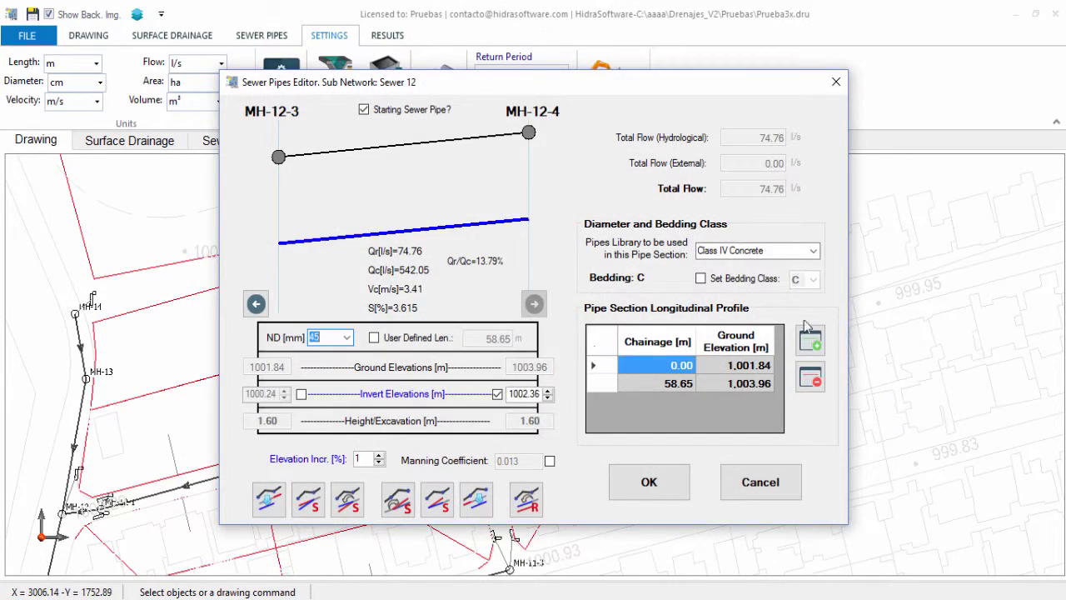
click(770, 496)
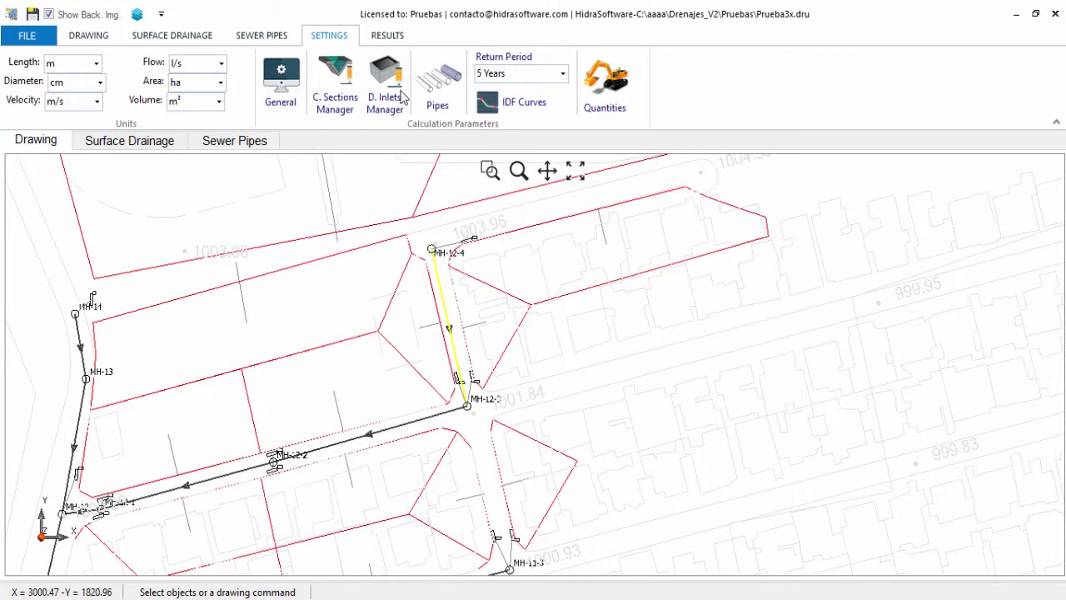
click(437, 90)
click(419, 92)
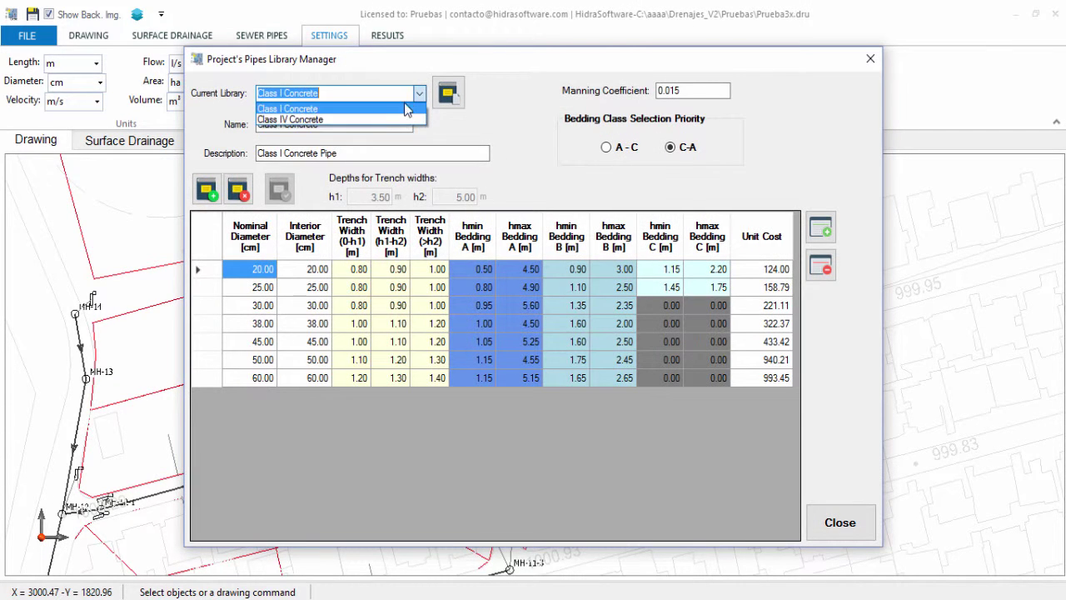
click(317, 114)
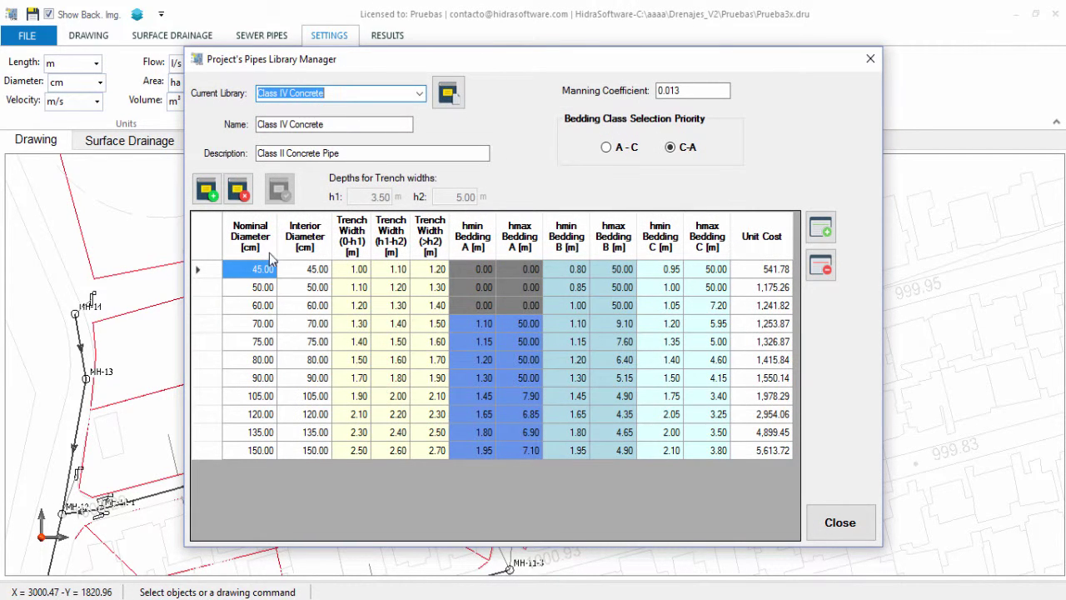
click(263, 275)
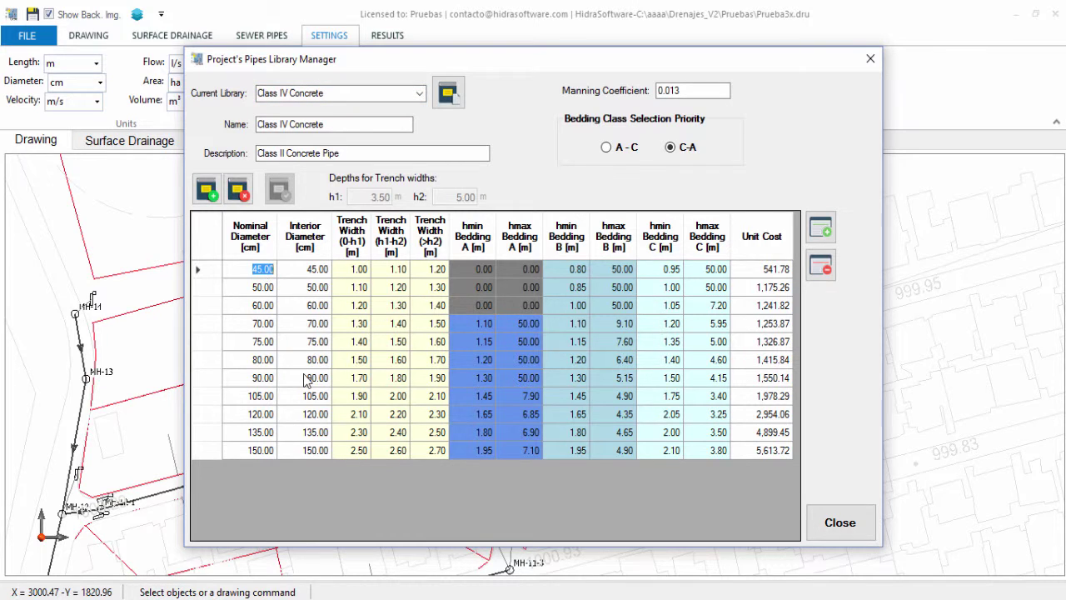
click(261, 455)
click(261, 455)
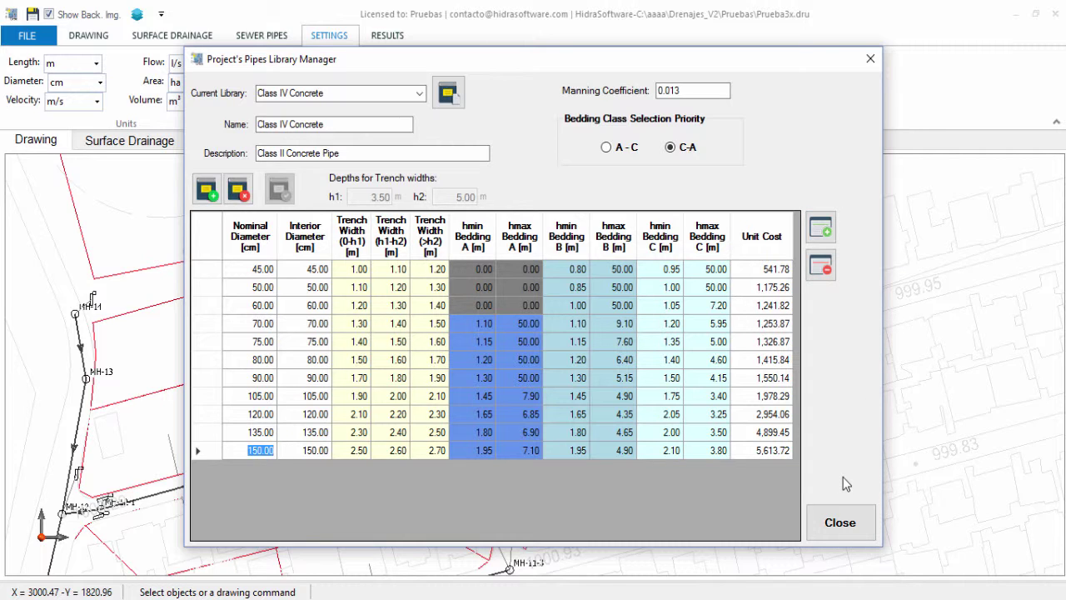
click(840, 534)
click(840, 534)
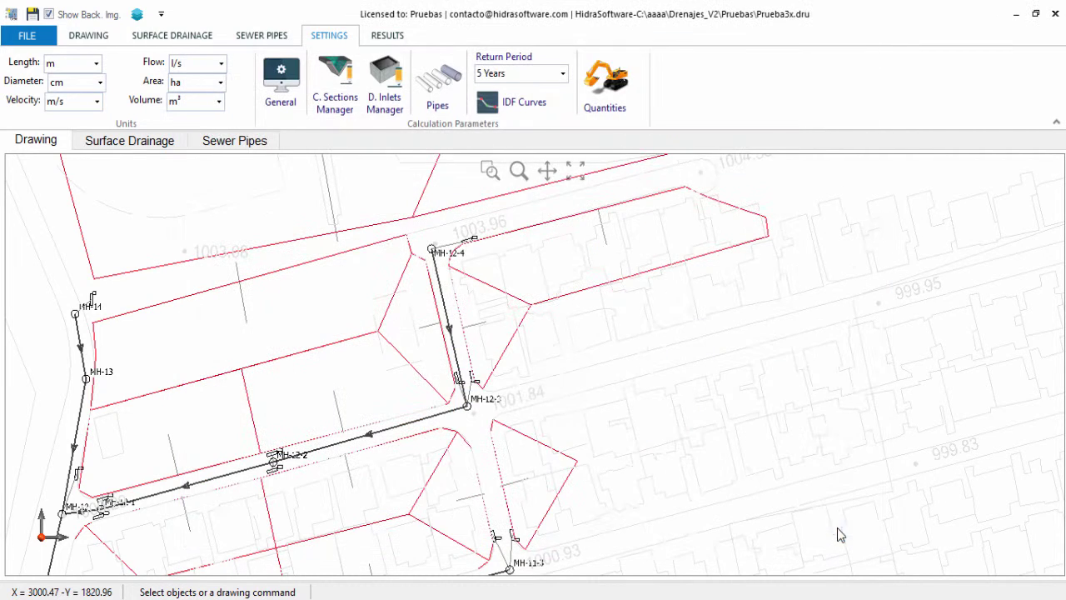
scroll(541, 236, down, 2)
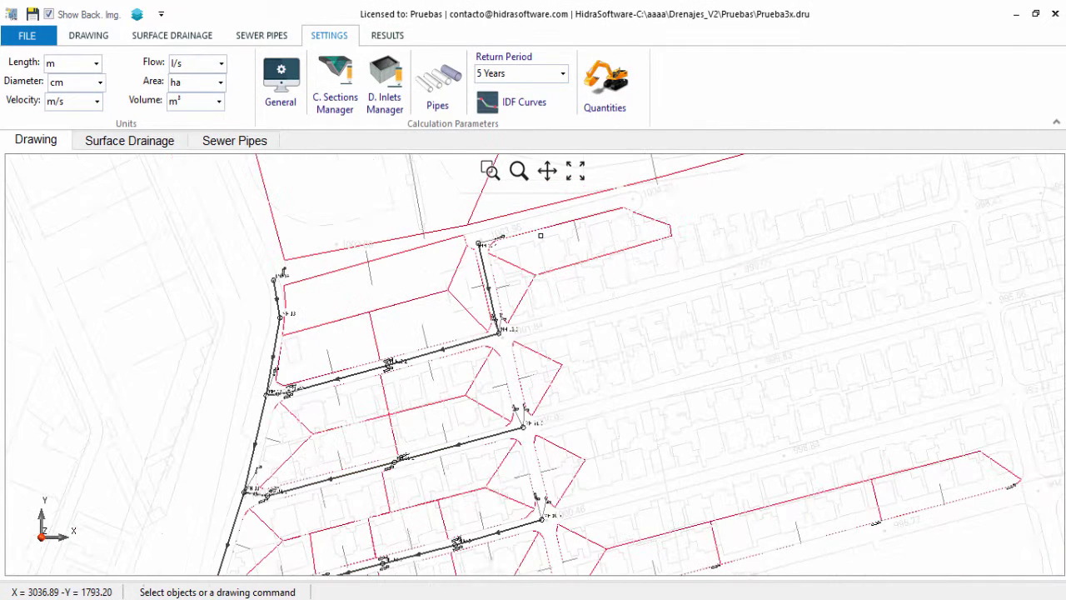
scroll(532, 406, down, 1)
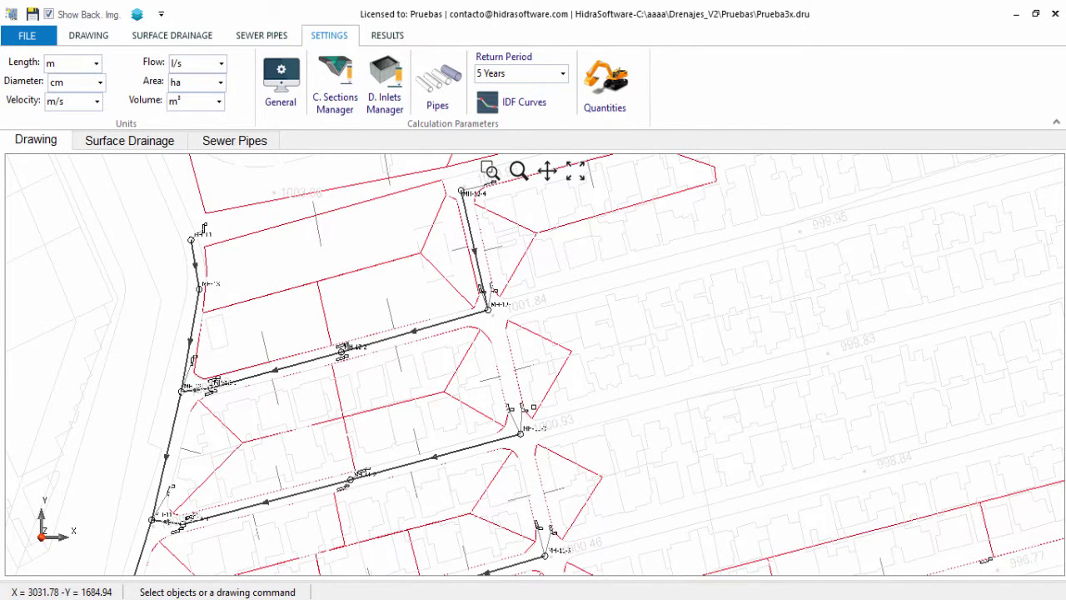